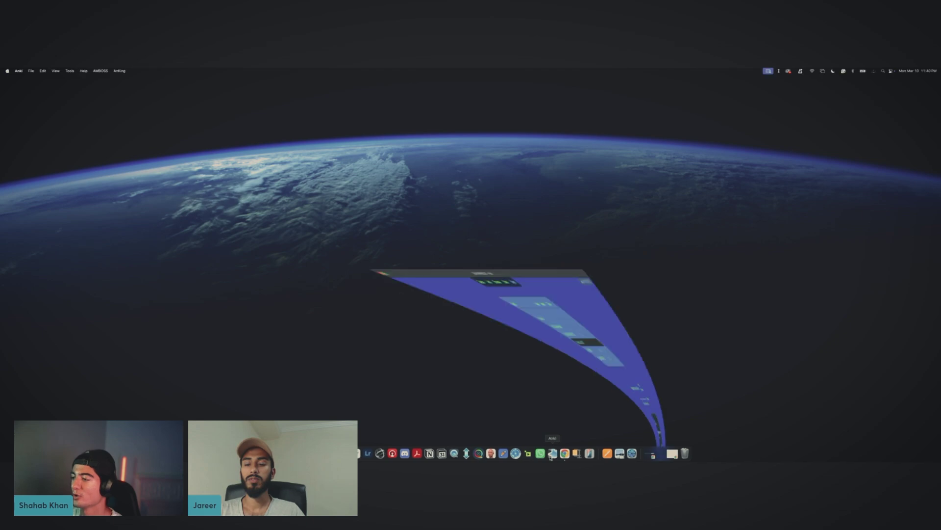
Step: Sync the Anki collection from the maximized main window and reopen Anki
double_click(475, 77)
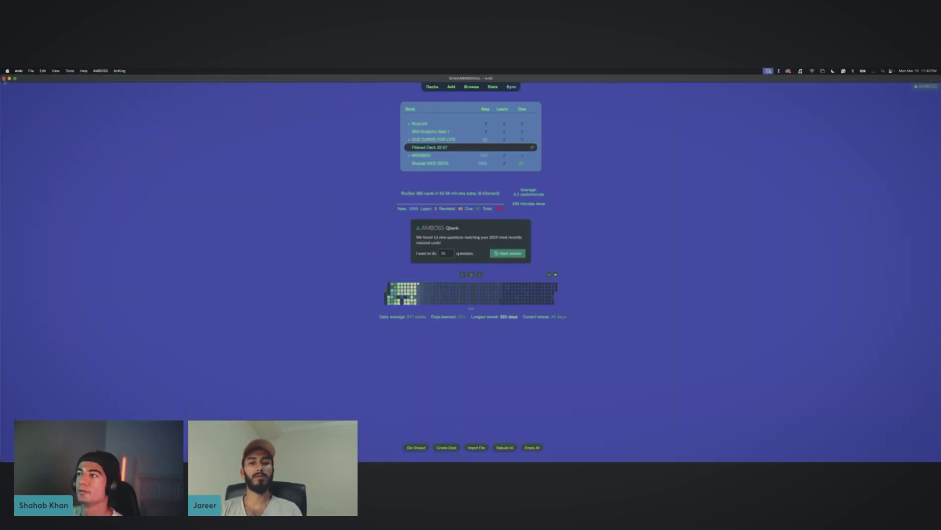
key(y)
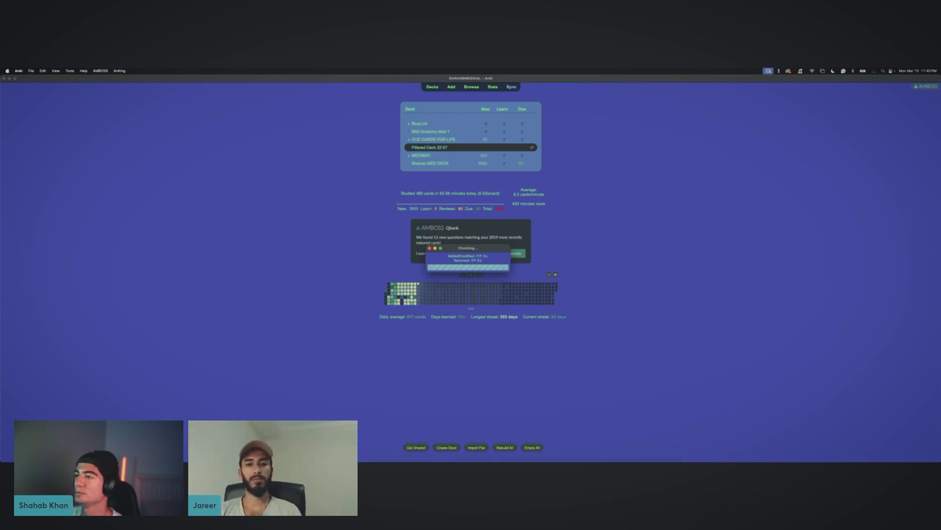
click(481, 460)
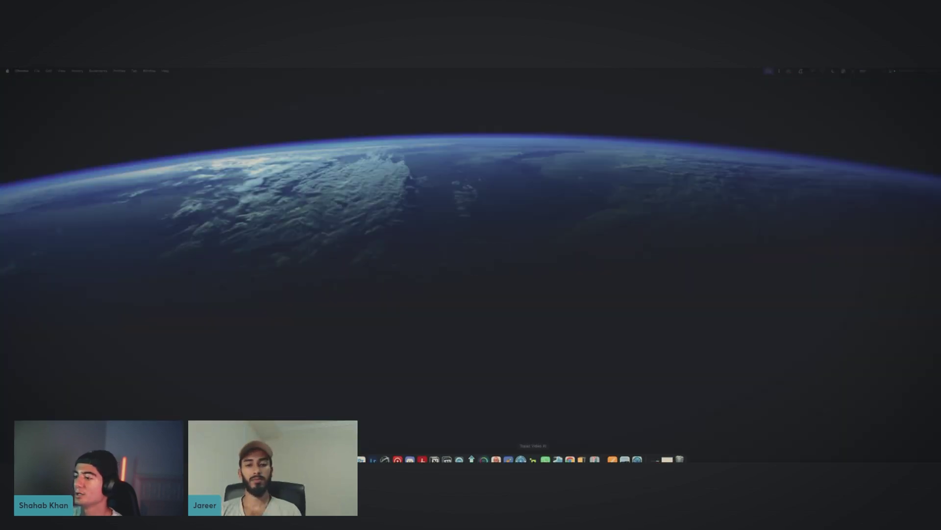
click(558, 454)
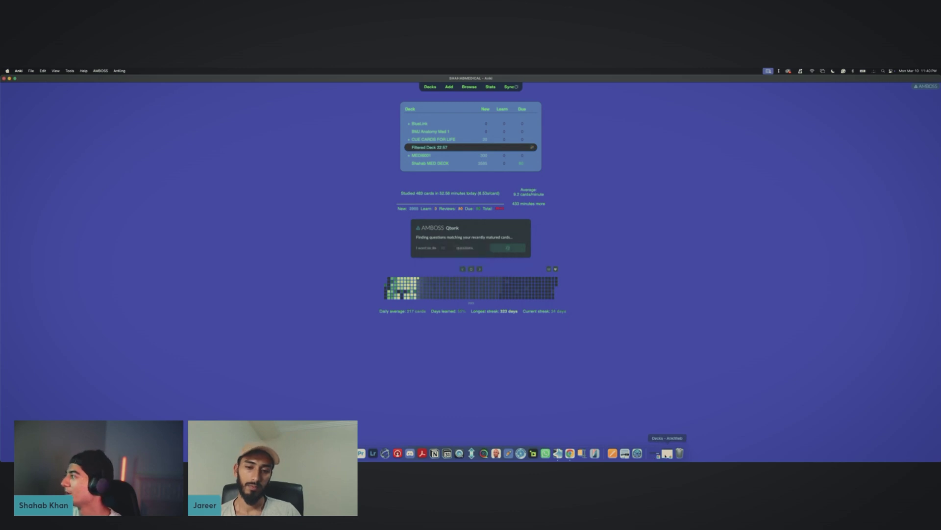
Step: Switch to Chrome to view the Anki download page, close that page, and return to Anki
click(654, 454)
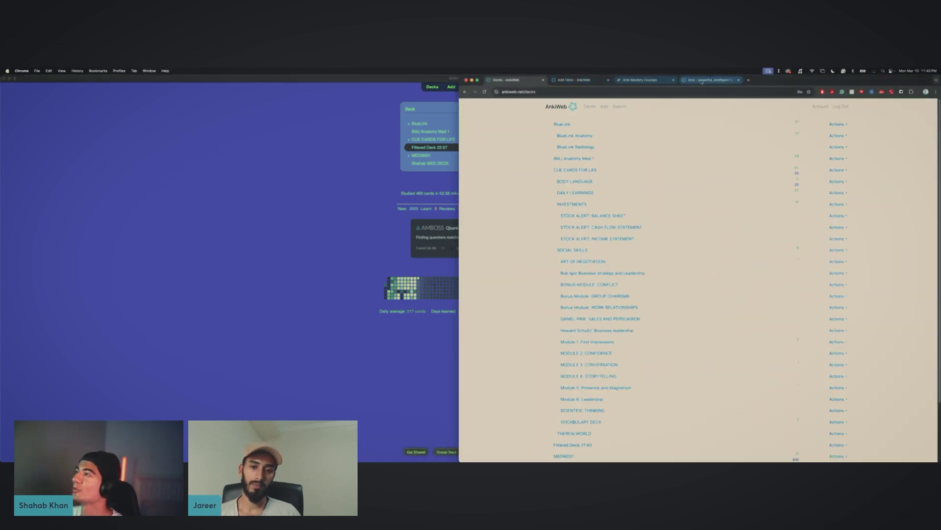
click(714, 80)
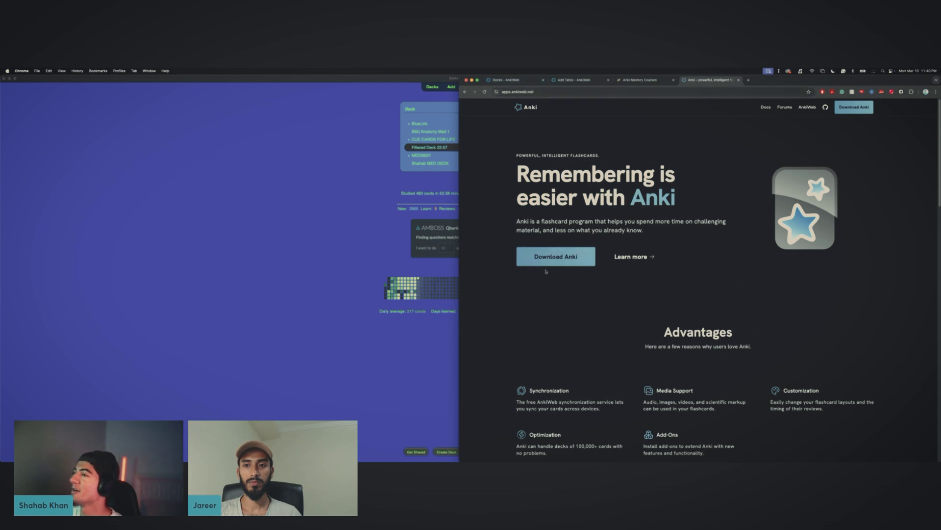
click(738, 80)
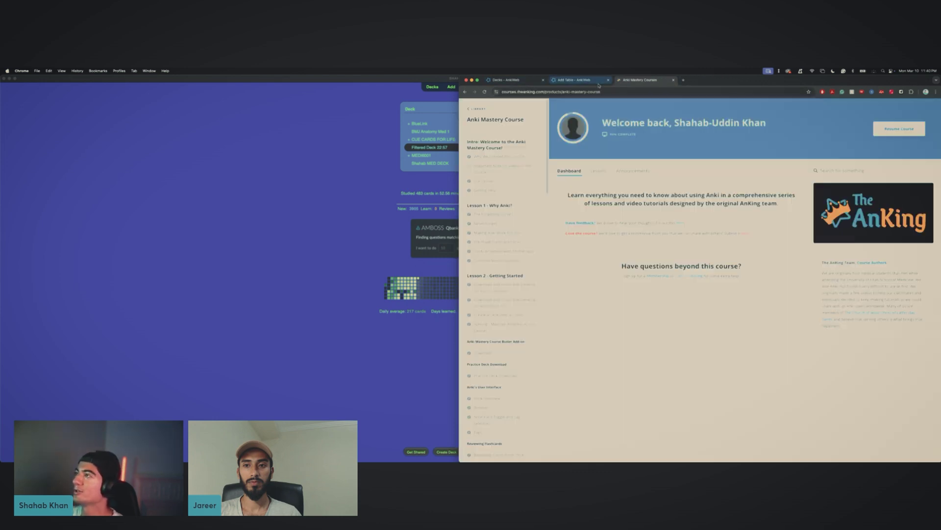
click(472, 80)
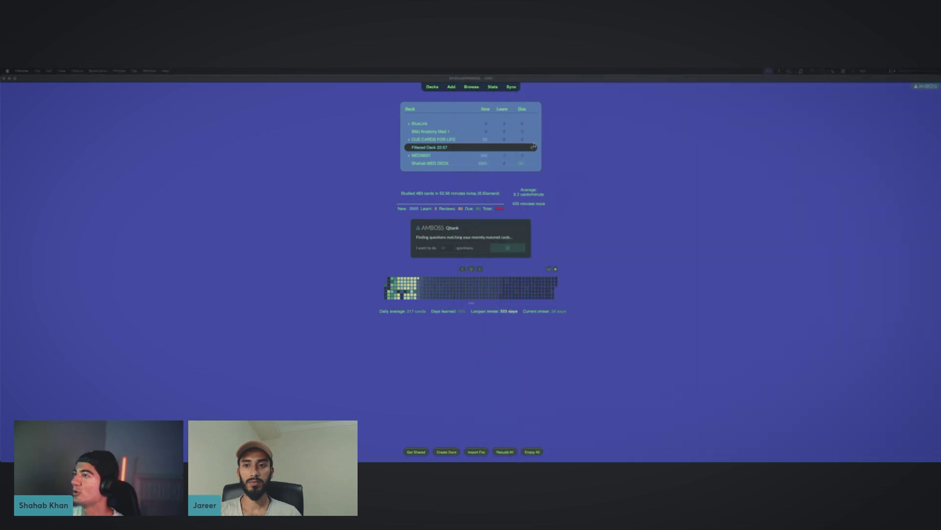
Step: Delete the existing filtered deck from the deck list
click(532, 147)
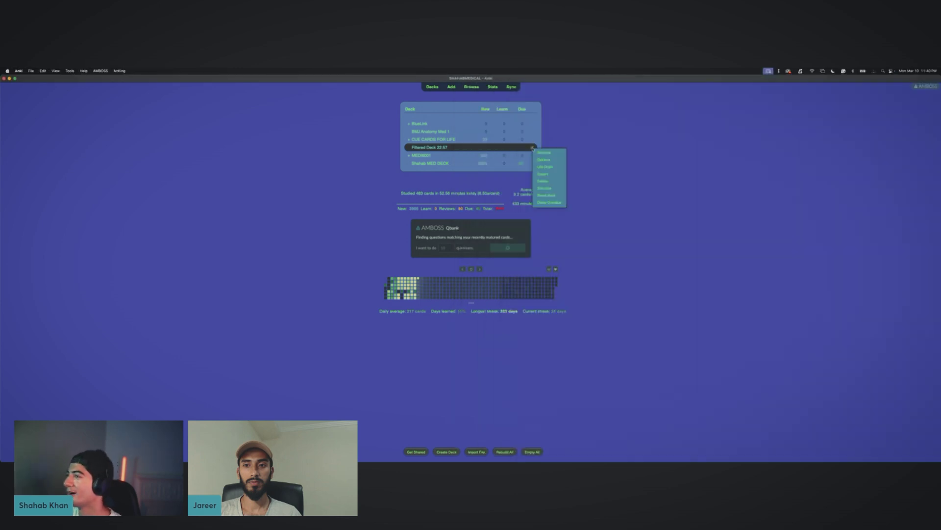
click(543, 181)
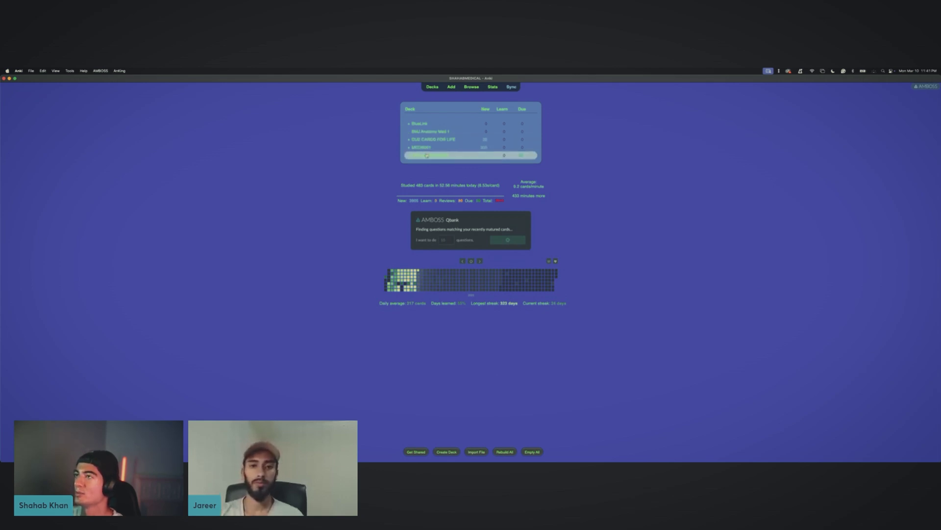
Step: Look through the card browser's sidebar, collapse its Decks group, and close the browser
click(469, 91)
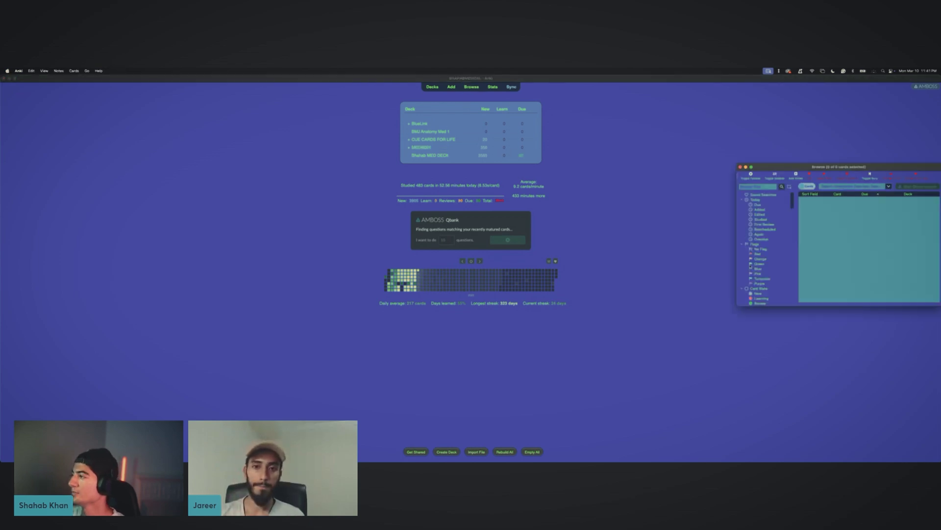
drag(774, 167, 627, 128)
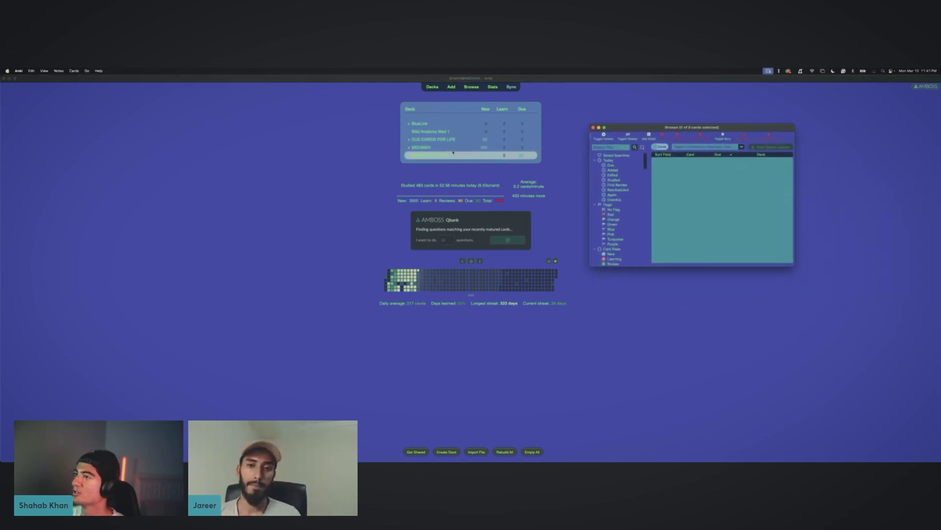
scroll(609, 188, down, 4)
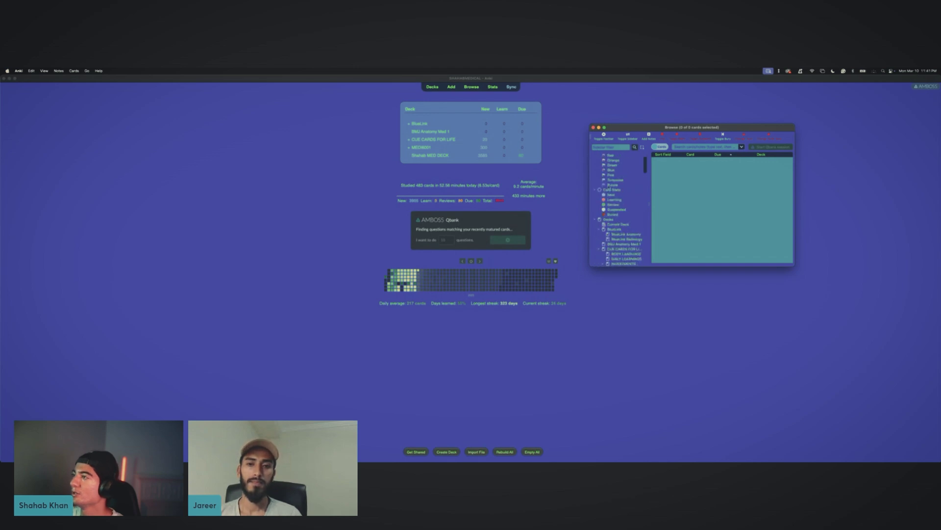
scroll(610, 188, down, 4)
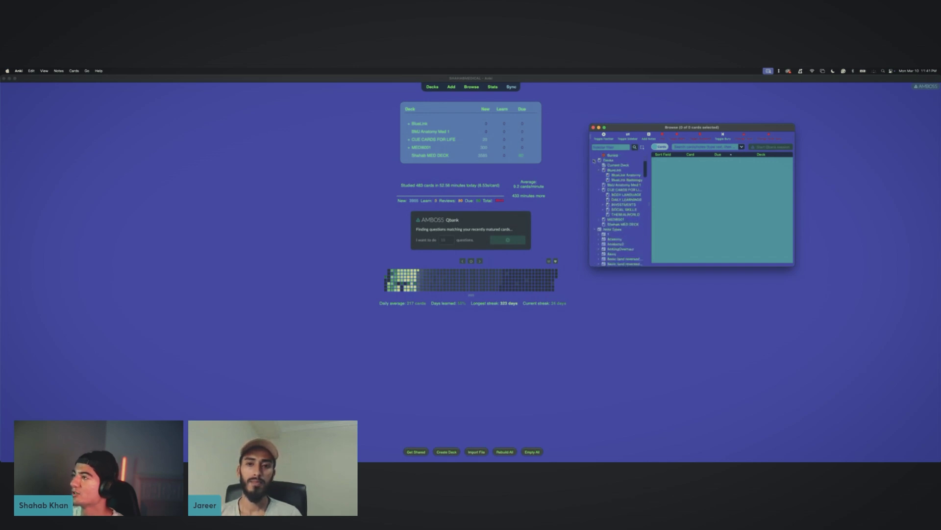
click(595, 160)
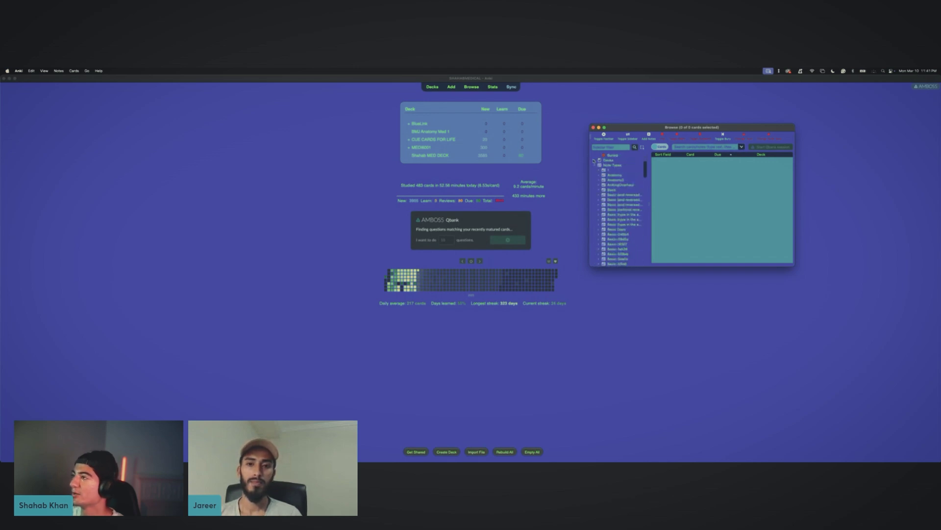
click(594, 127)
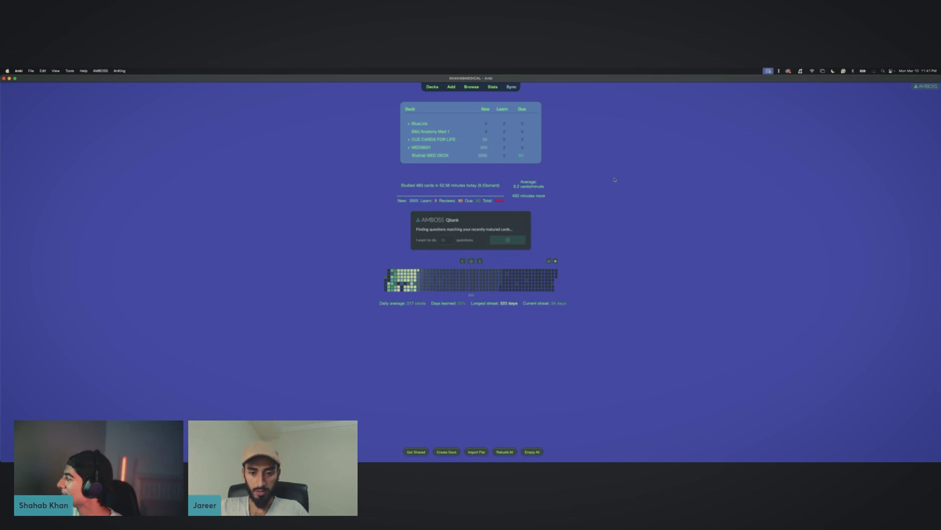
key(f)
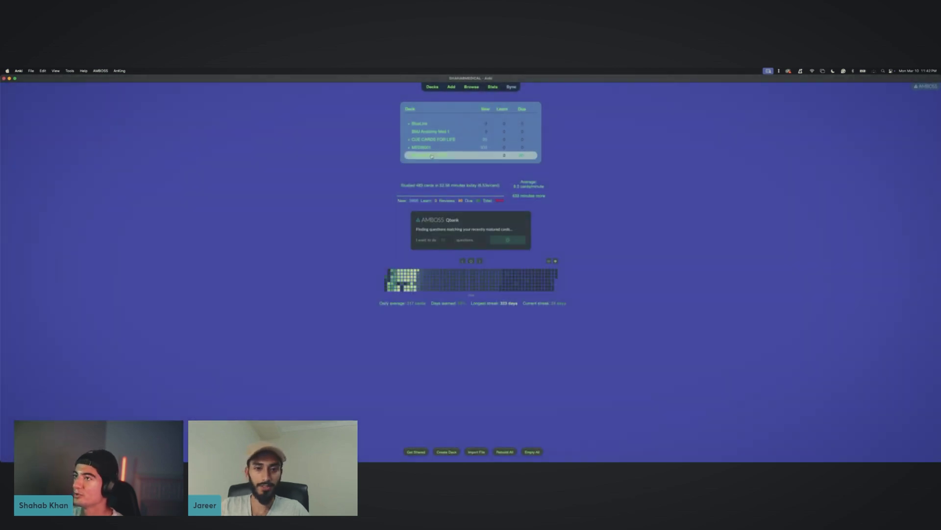
click(431, 155)
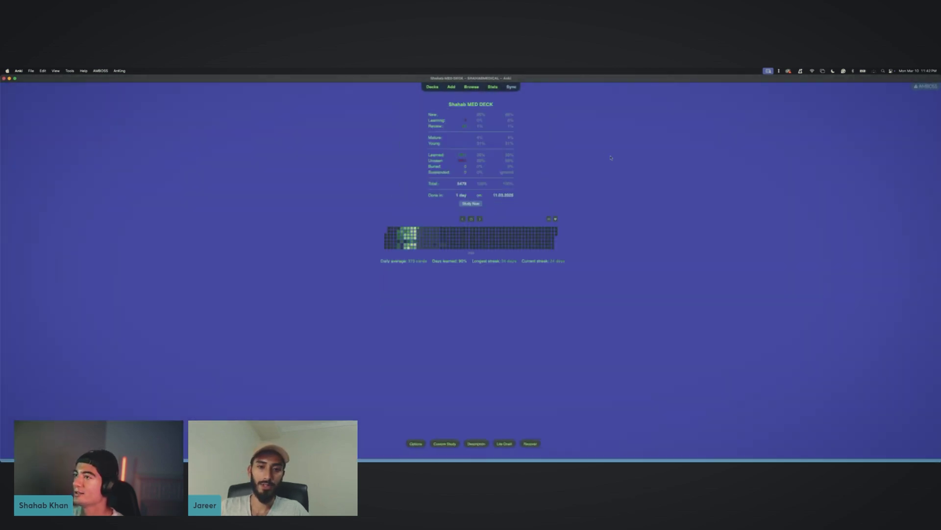
key(f)
click(533, 343)
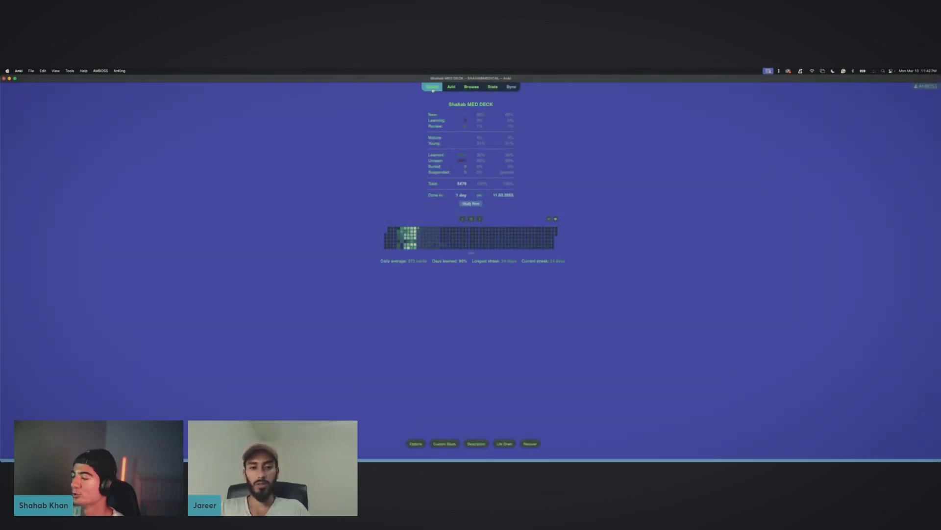
click(433, 88)
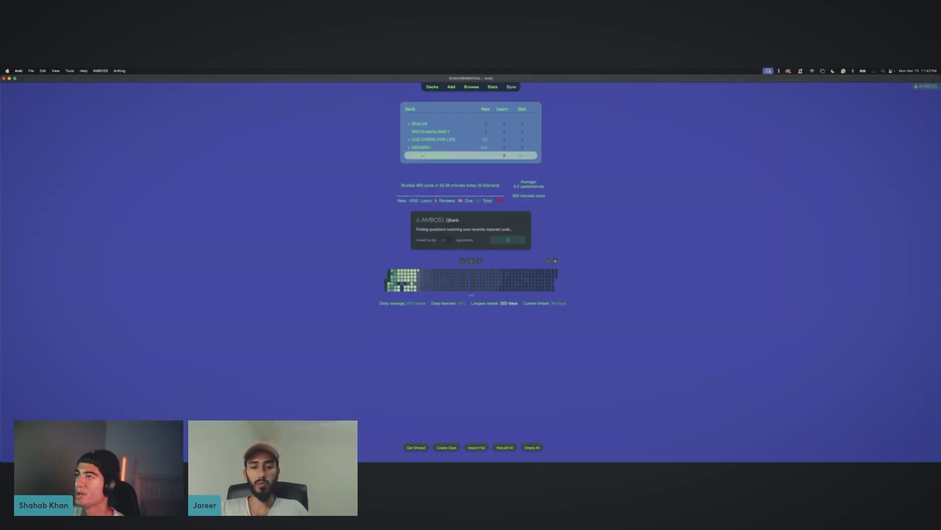
Step: Build a filtered deck from the MED DECK, limited to 11 cards selected by order added
click(422, 156)
key(f)
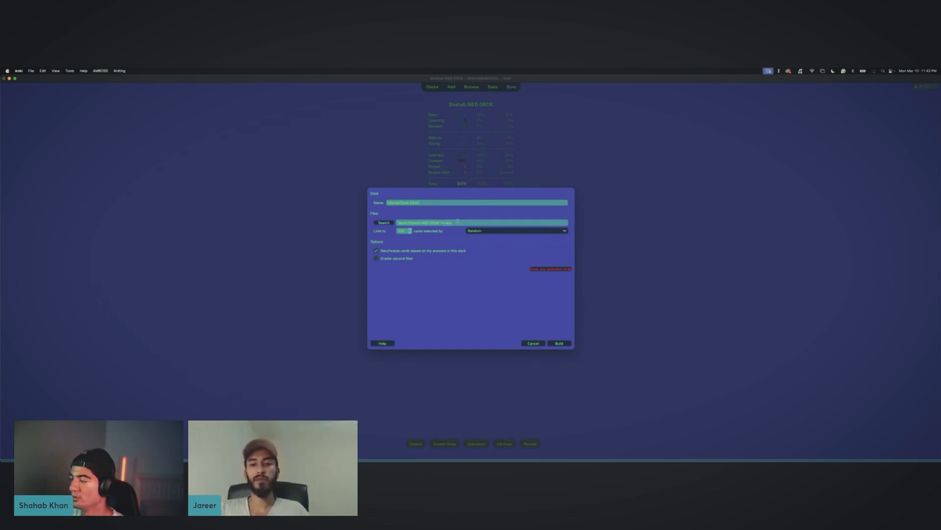
click(497, 231)
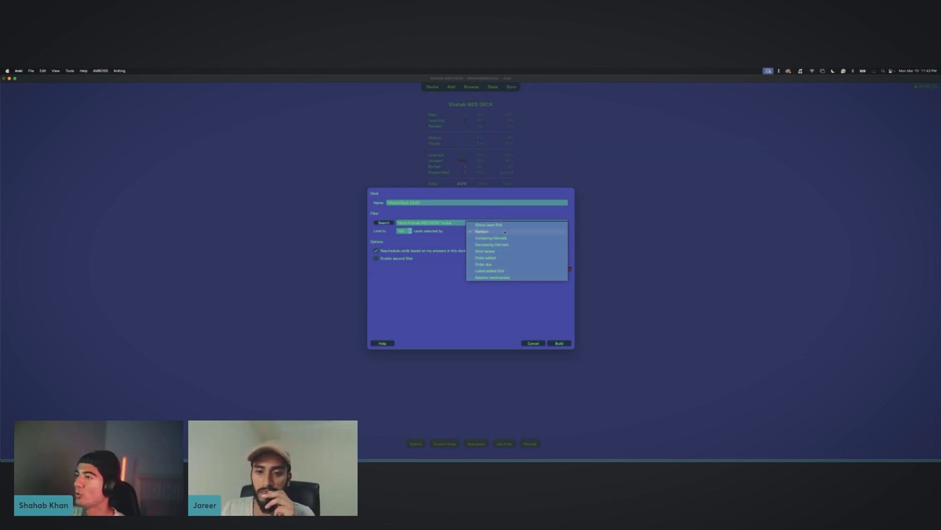
click(491, 258)
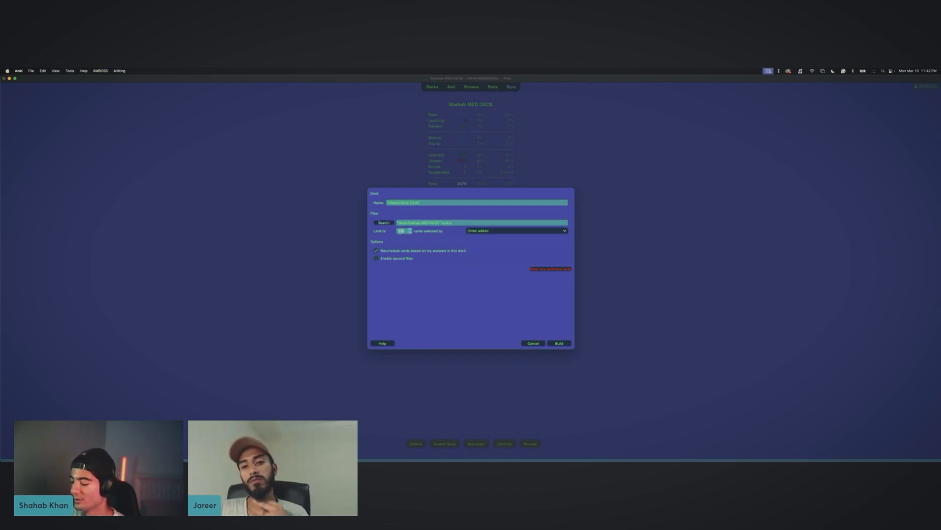
text(11)
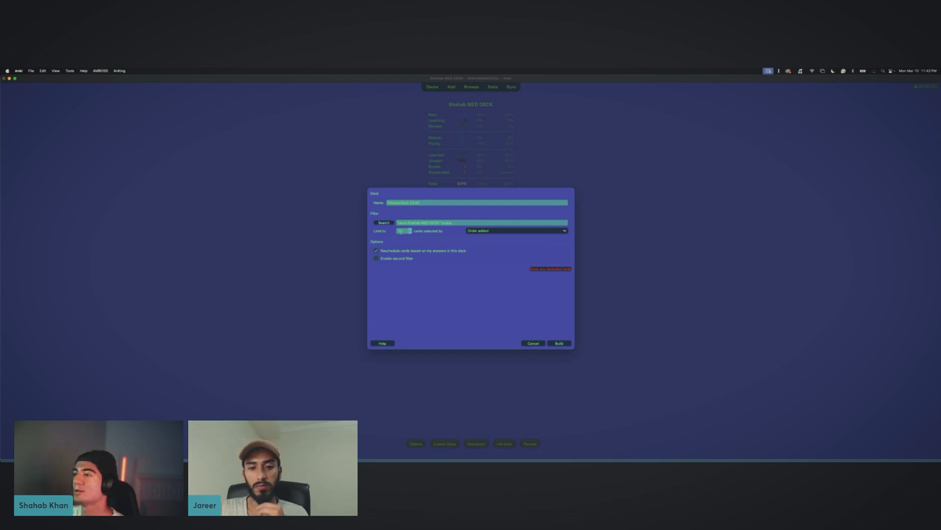
click(560, 343)
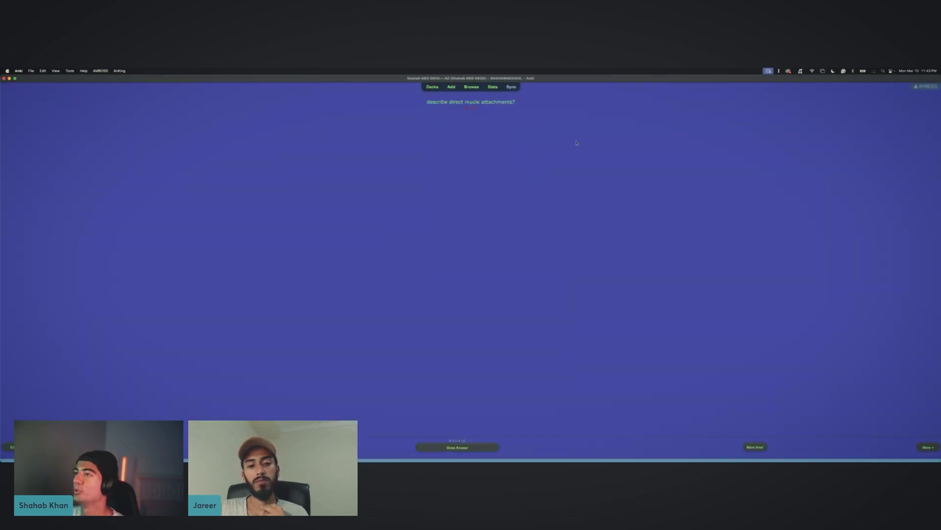
Step: Highlight the question on direct muscle attachments to read it, and reveal the card's answer
drag(427, 102, 514, 102)
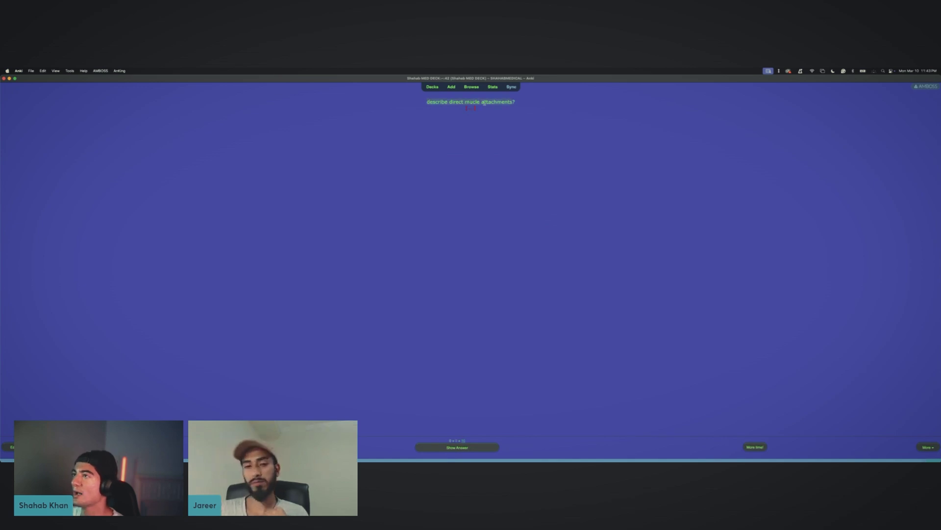
click(589, 186)
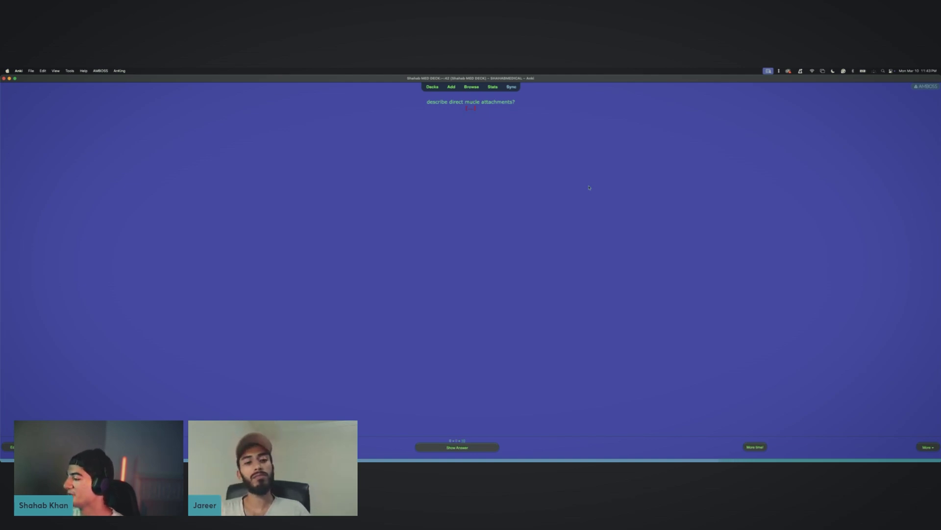
key(space)
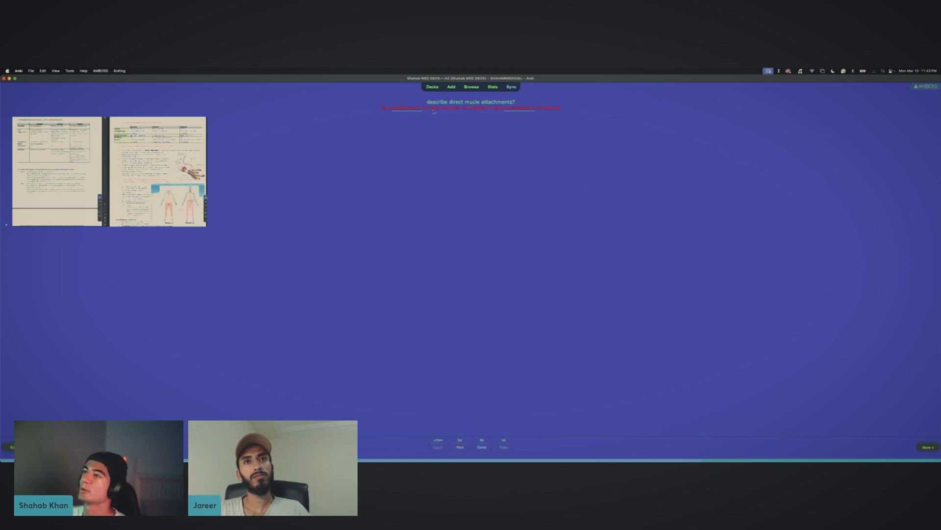
Step: Look up the Epimysium term in the answer, view the AMBOSS article on skeletal muscle, and close the viewer
mouse_move(407, 108)
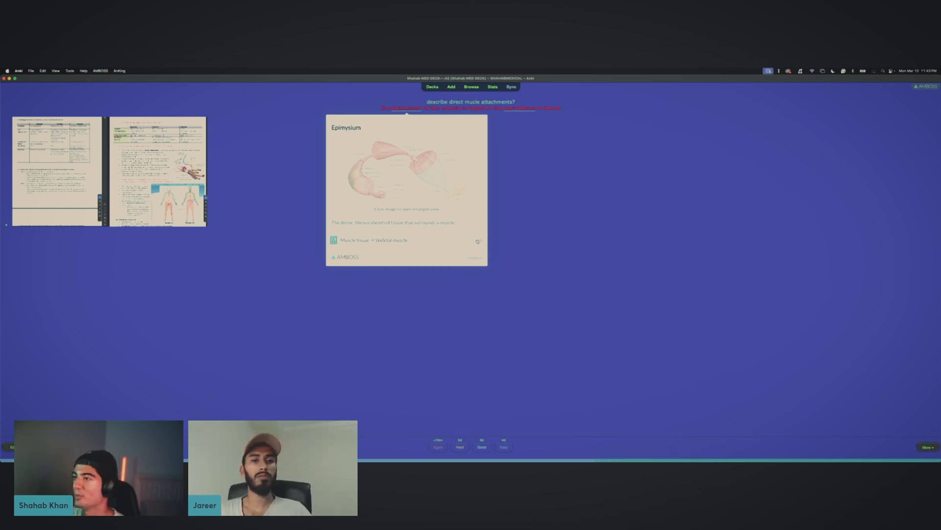
click(926, 87)
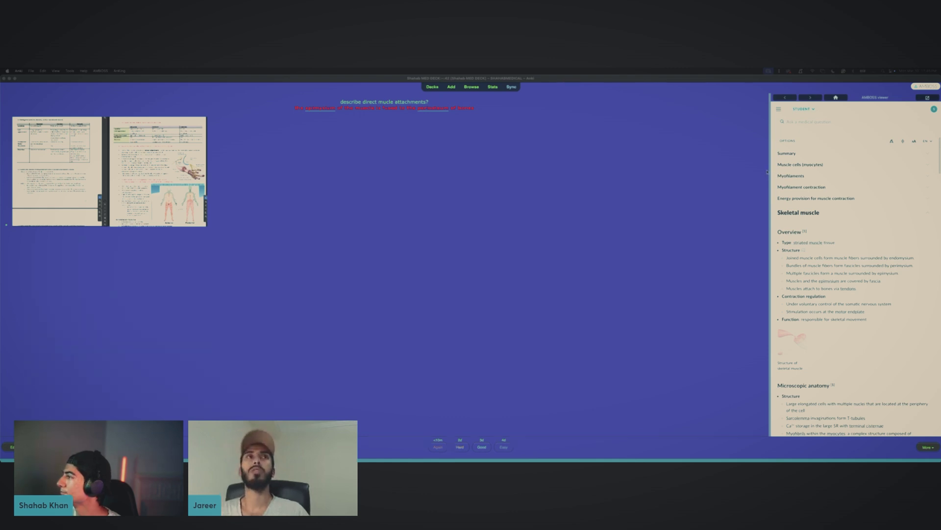
click(871, 104)
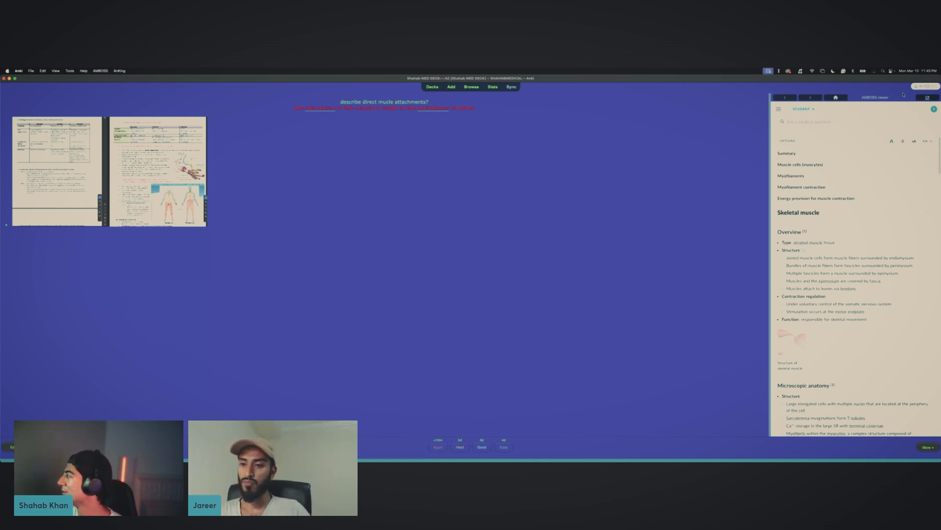
click(925, 85)
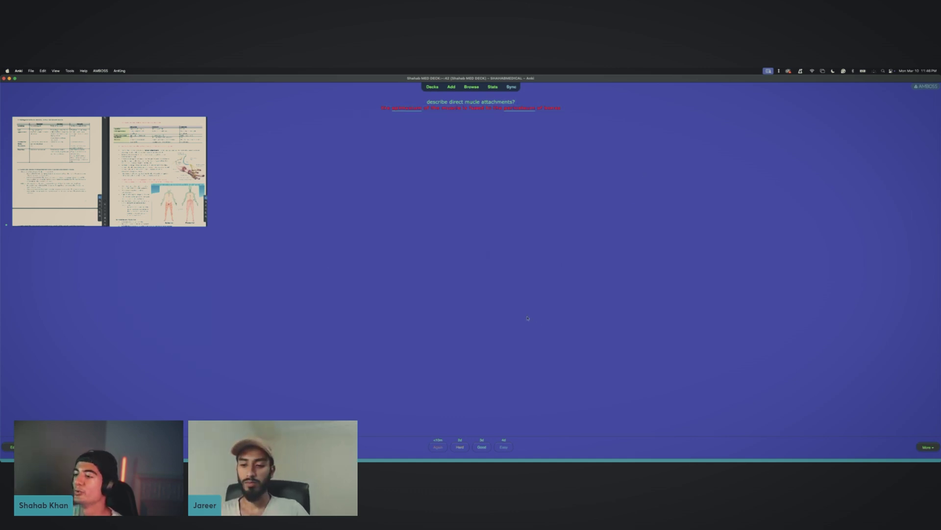
Step: Rate the muscle attachments card as Good and highlight the next question about the layers of bones to read it
key(space)
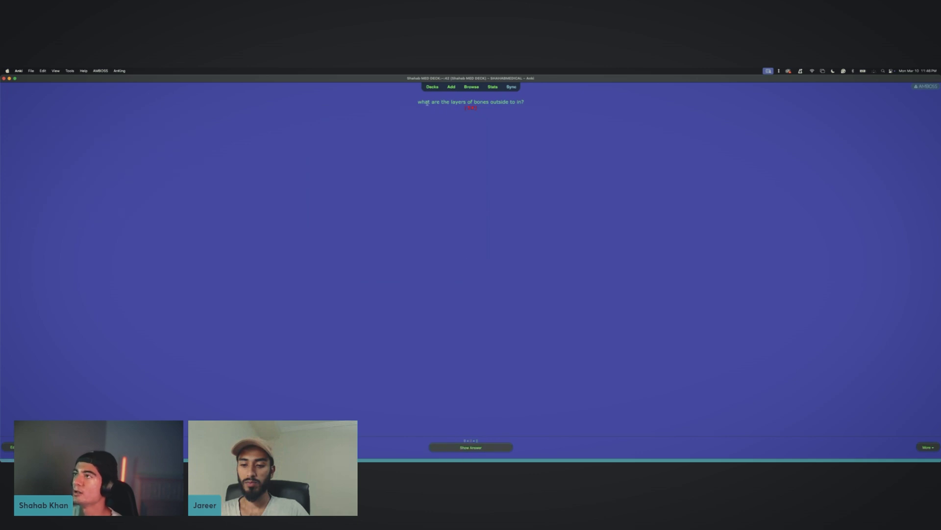
drag(427, 103, 523, 101)
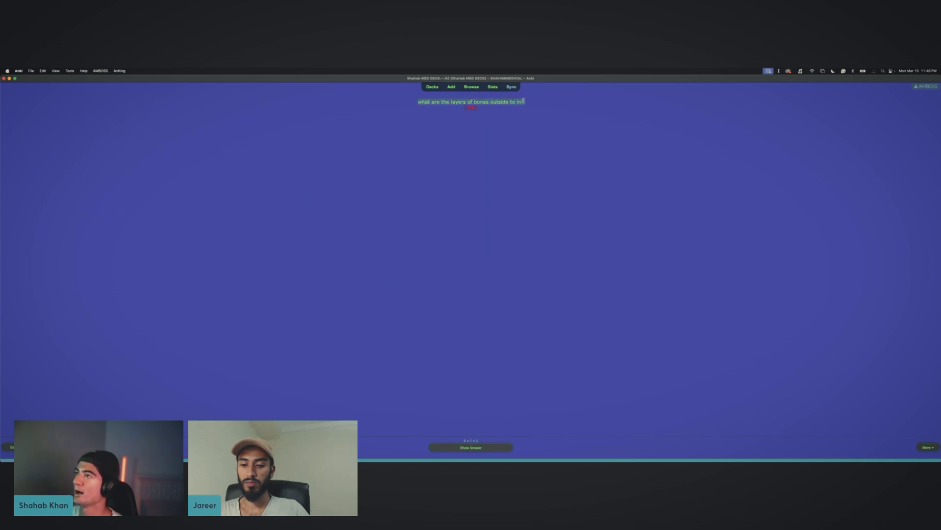
click(617, 211)
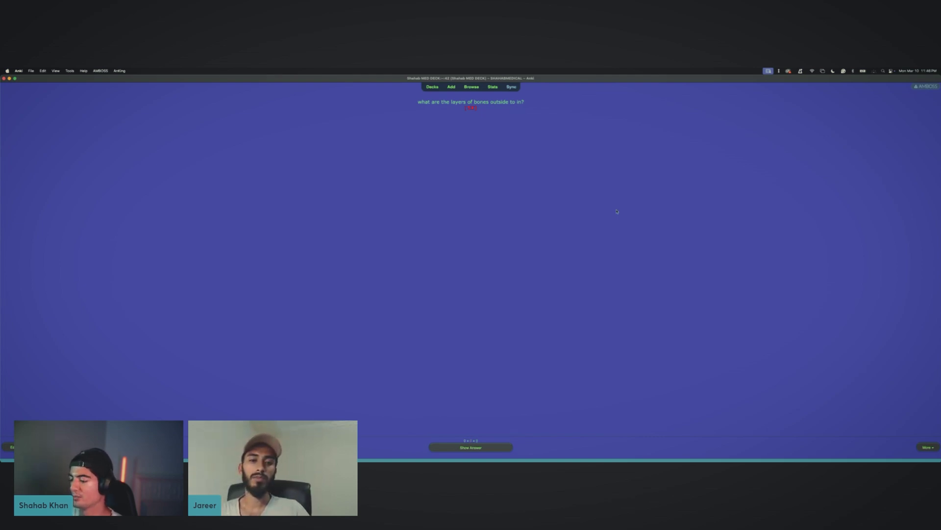
Step: Reveal the answers to the bone layers and compact bone function cards and rate both of them
key(space)
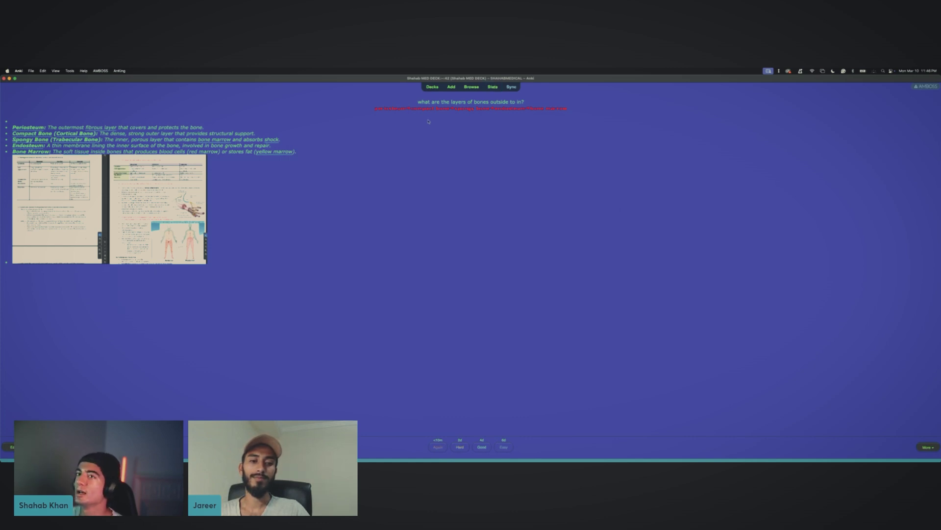
key(1)
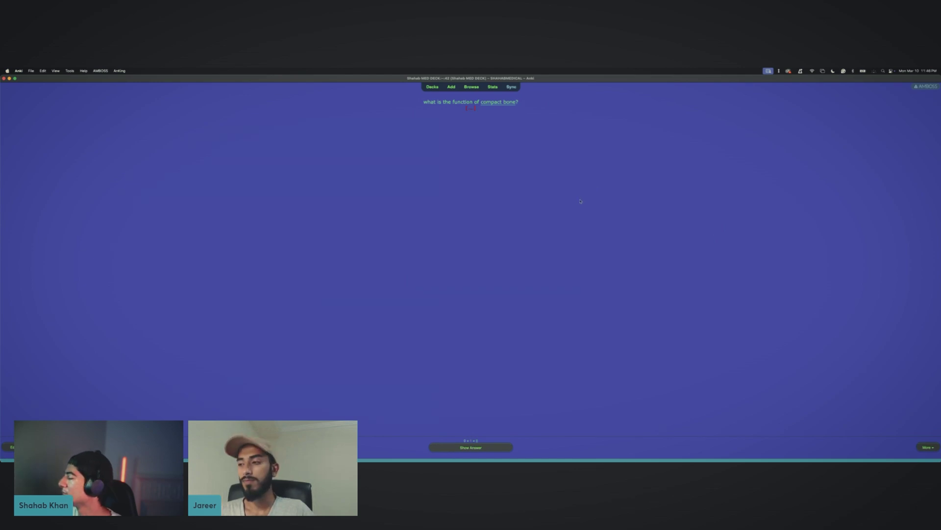
key(space)
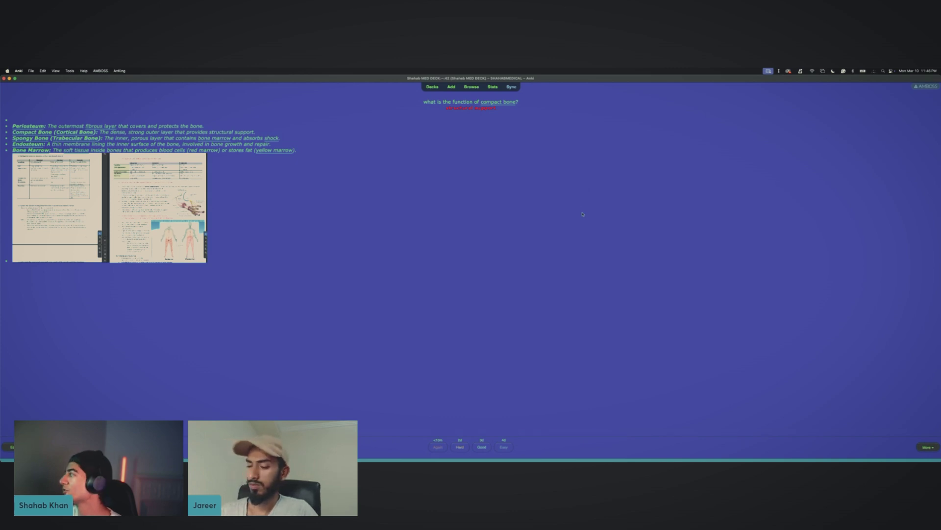
key(space)
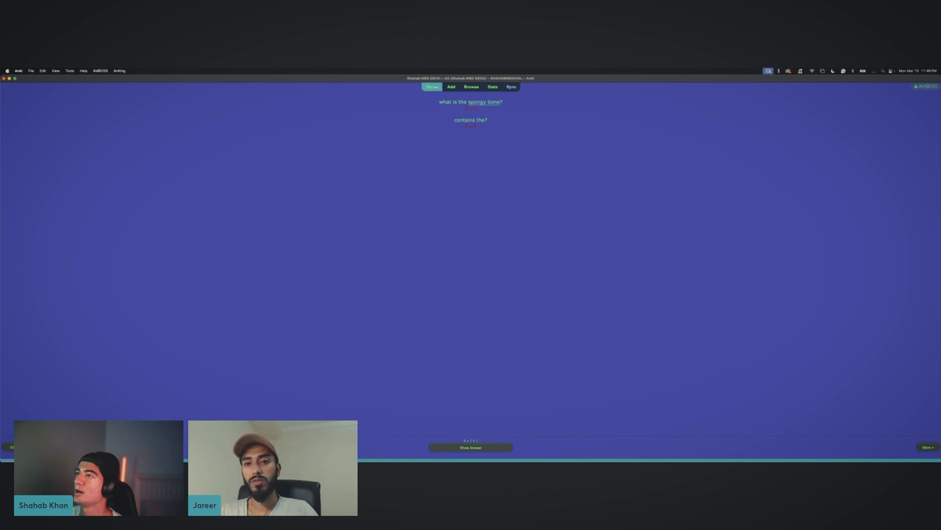
Step: Return to the deck list and delete the existing filtered deck
click(435, 87)
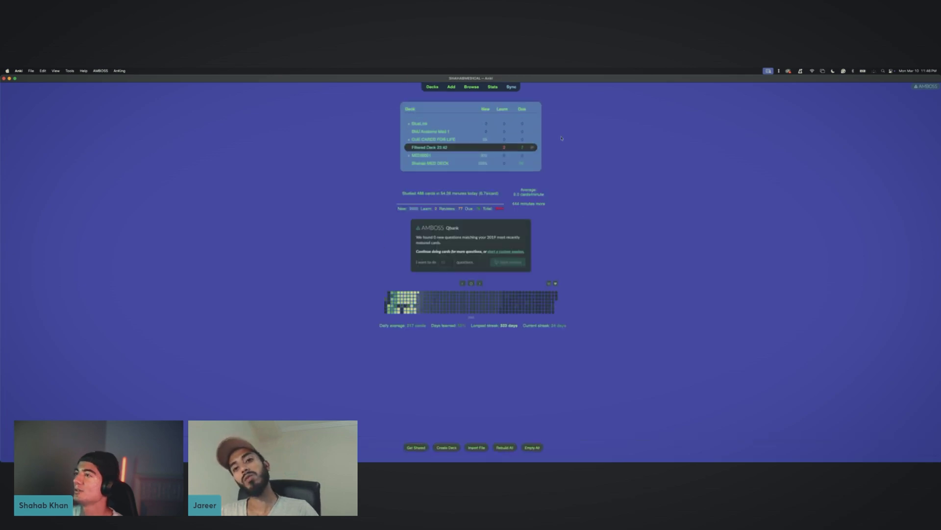
click(532, 147)
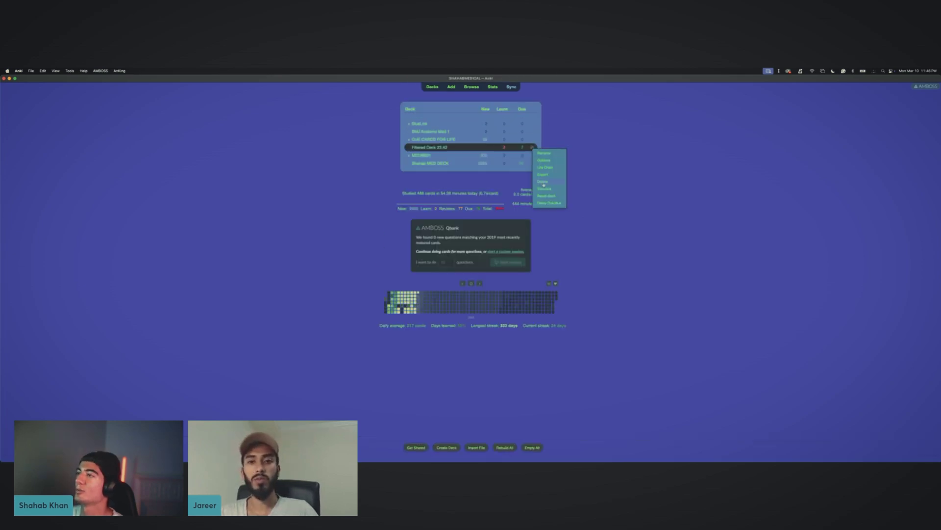
click(543, 182)
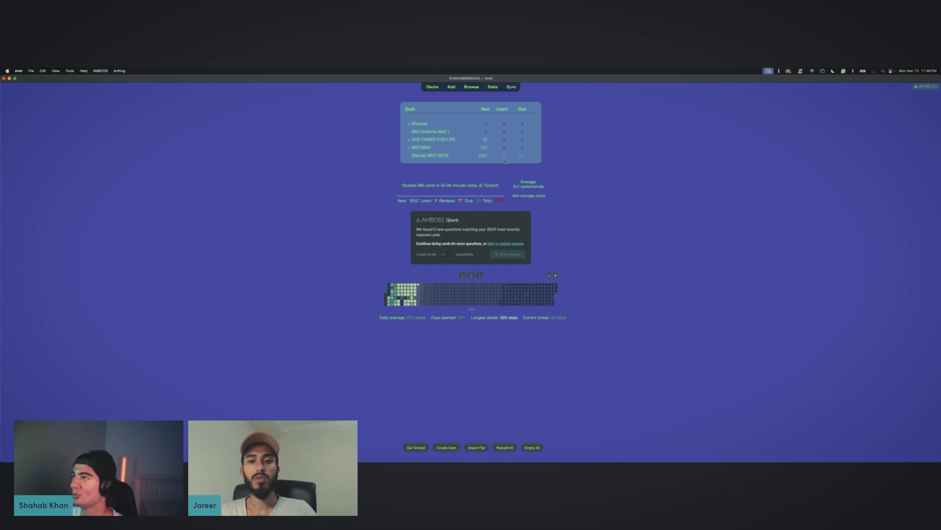
Step: Build a new filtered deck from the MED DECK with its cards selected by order added
click(427, 156)
key(f)
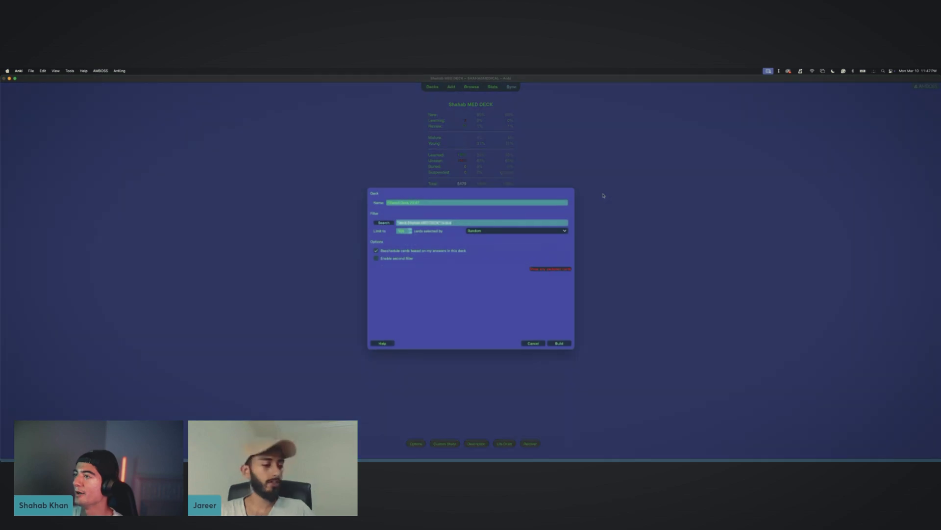
triple_click(450, 223)
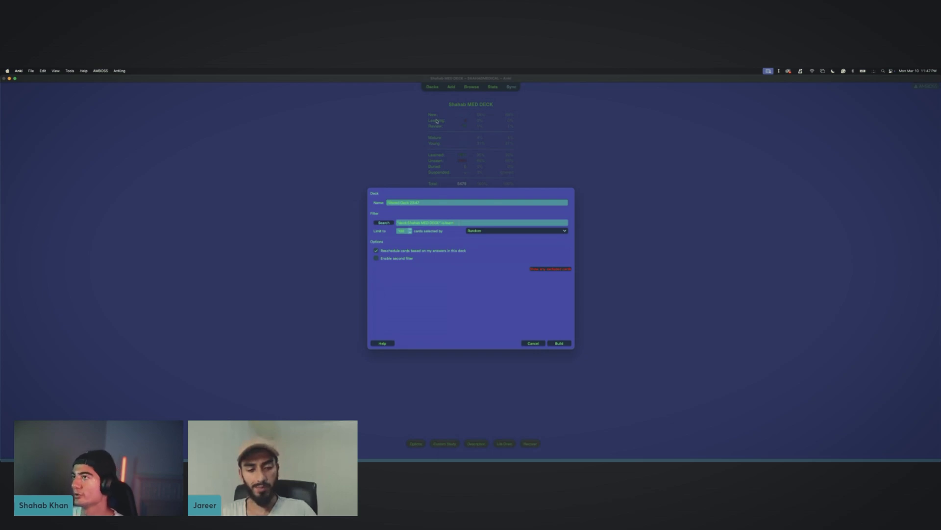
click(476, 234)
click(483, 259)
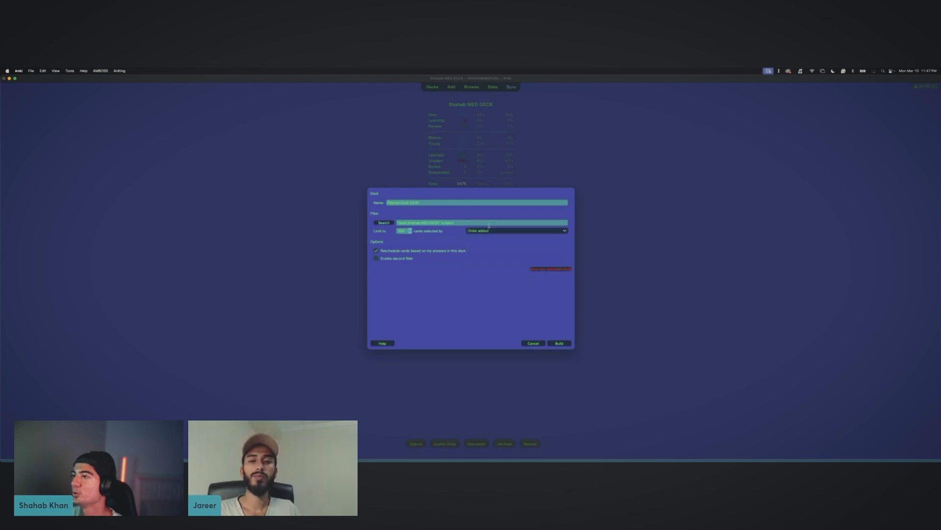
click(559, 343)
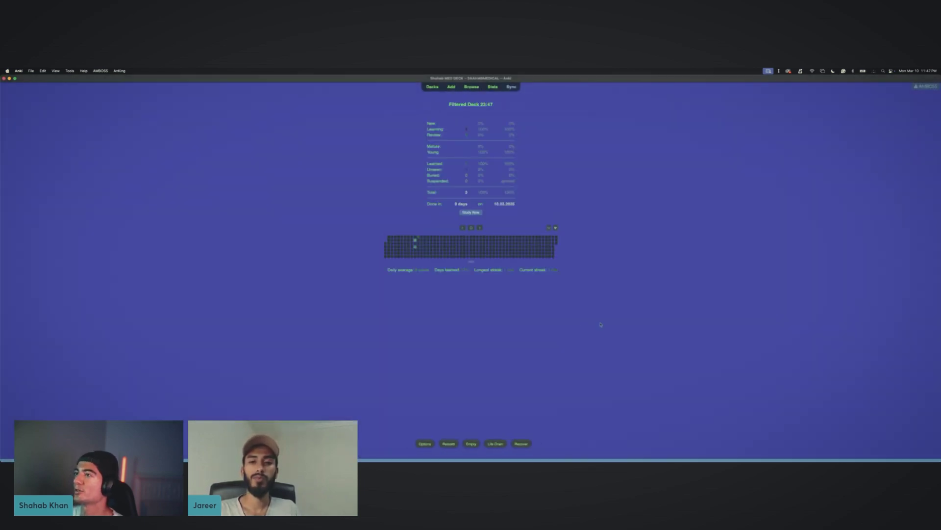
Step: Start studying the new filtered deck, reveal the bone layers answer and rate the card
key(s)
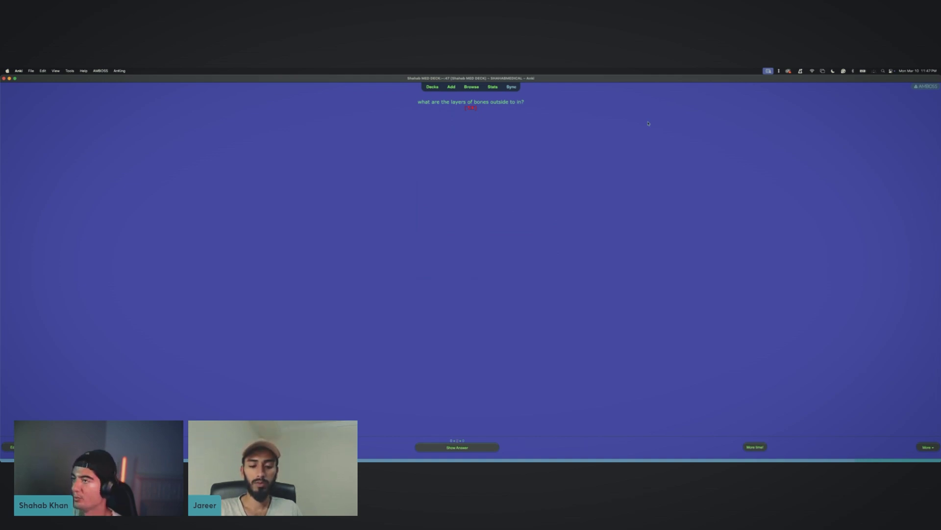
key(space)
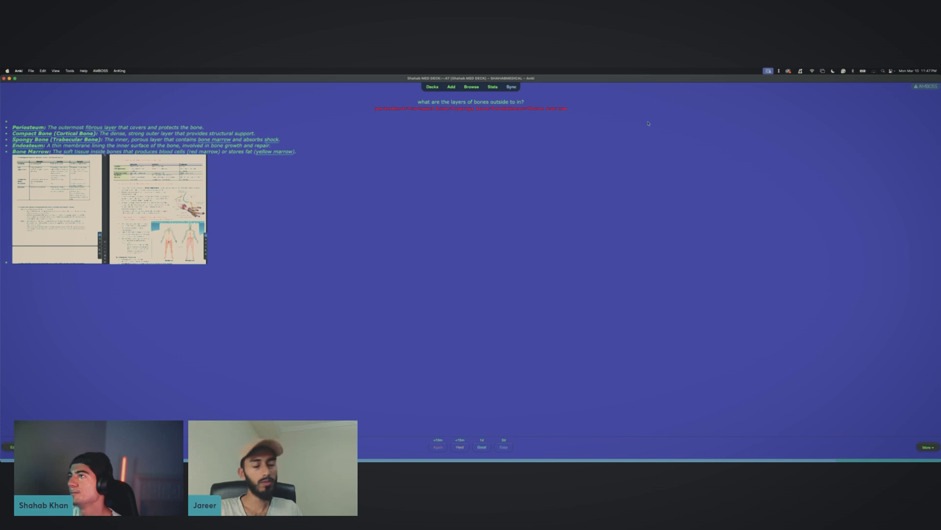
key(space)
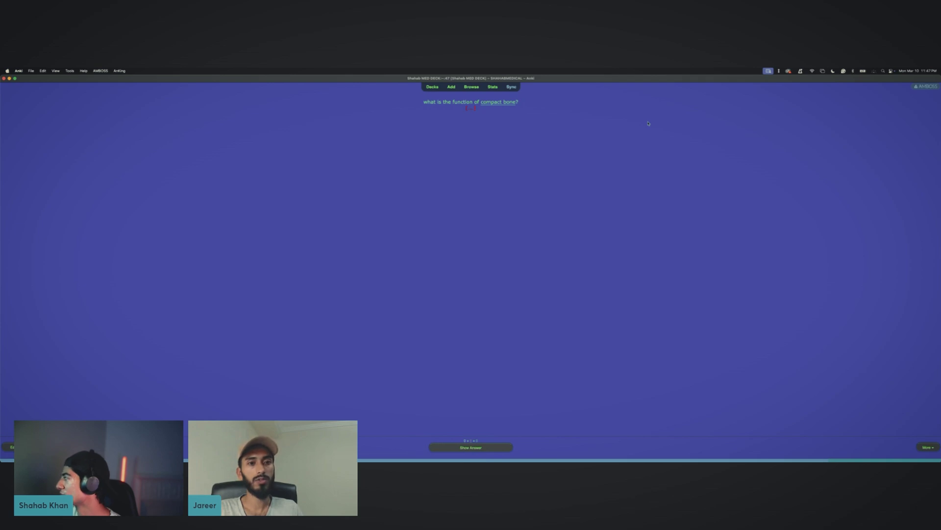
Step: Go through the compact bone function card several times, rating it and revealing its answer on each pass
key(space)
key(1)
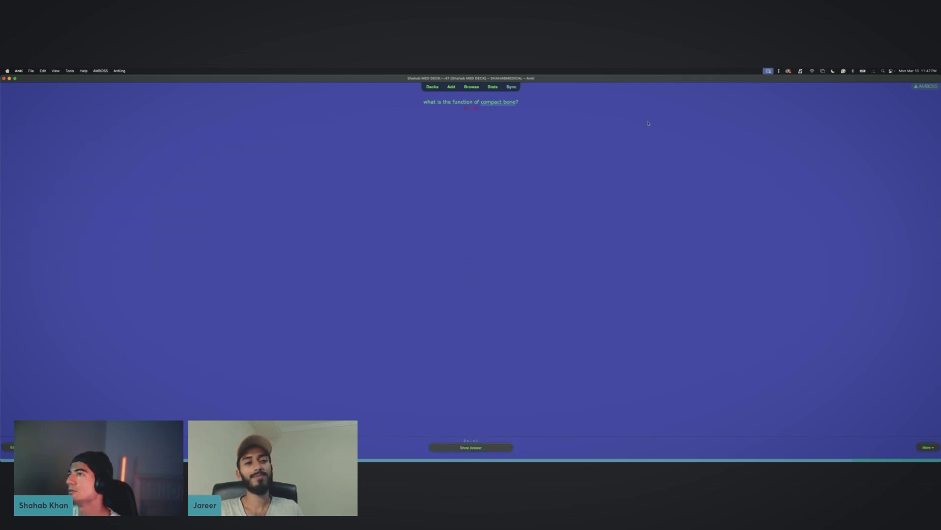
key(space)
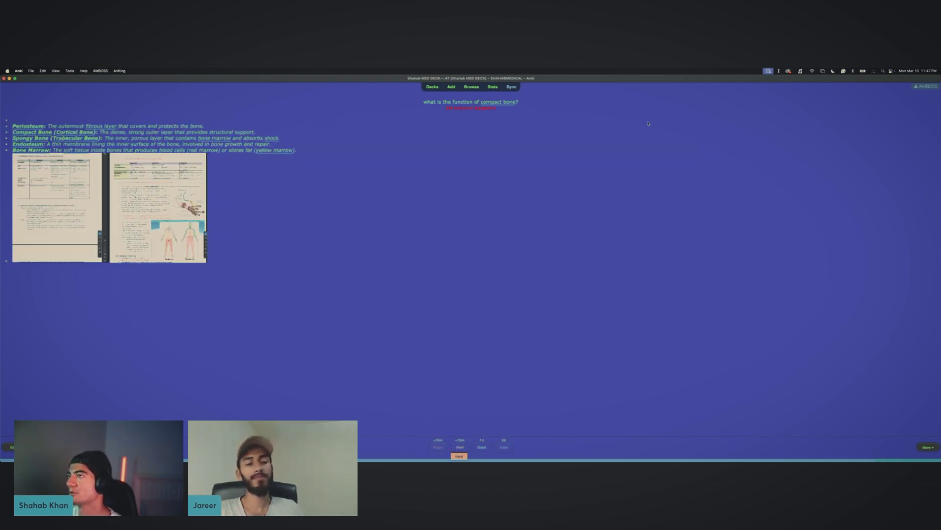
key(1)
key(space)
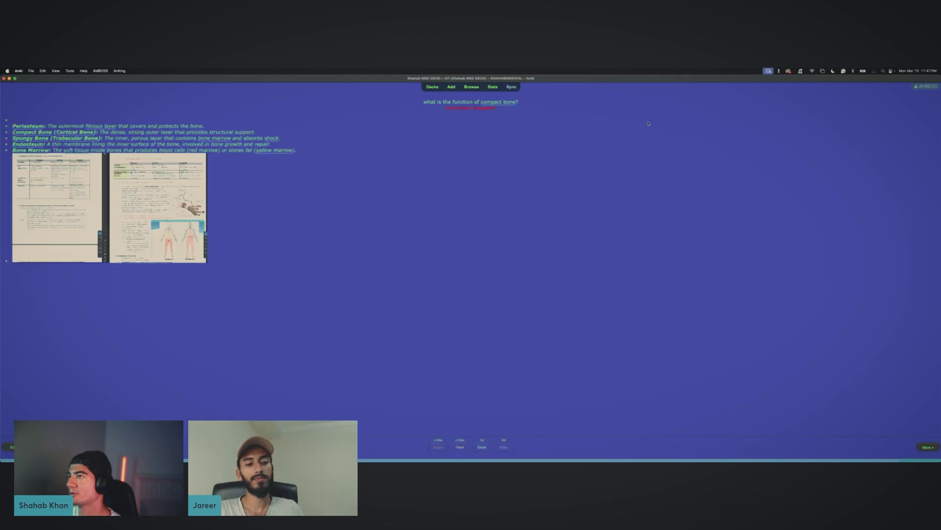
key(1)
key(space)
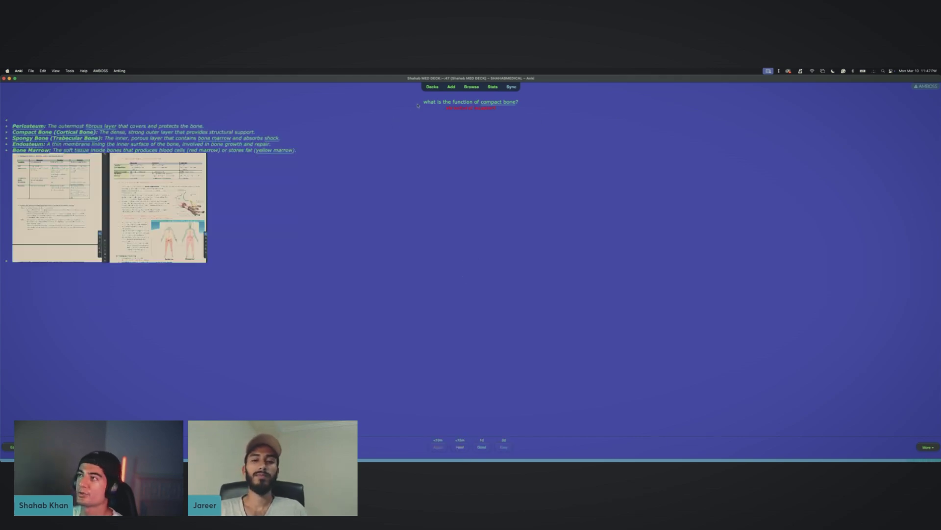
Step: Highlight the compact bone question to read it, and examine the bone layer explanations beneath the answer
drag(418, 104, 503, 108)
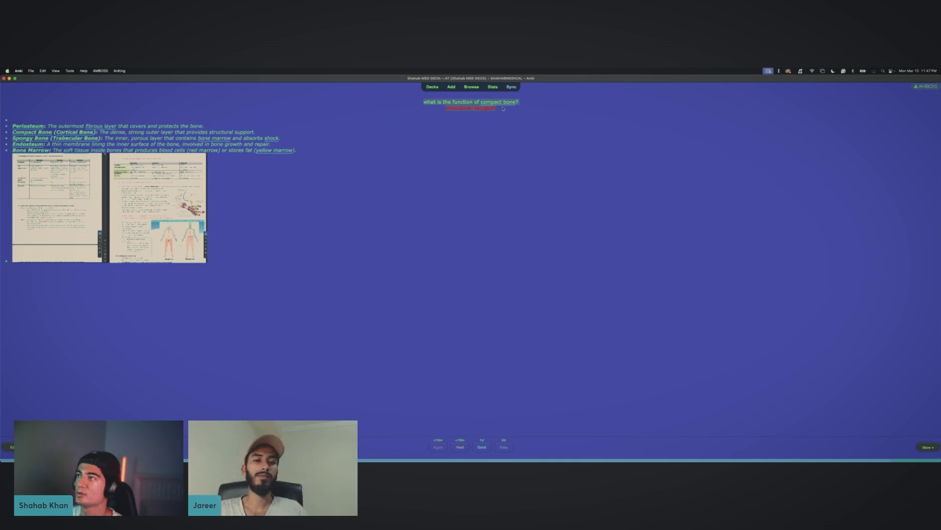
click(498, 111)
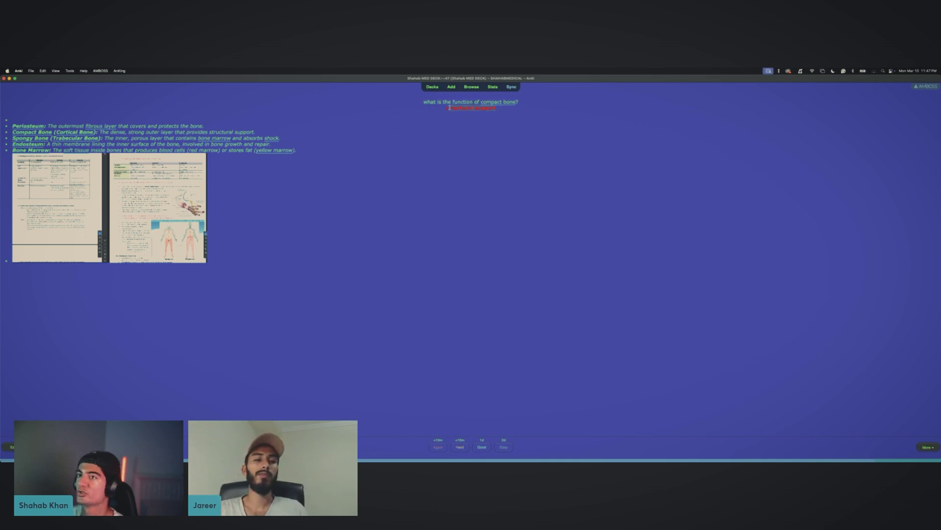
drag(94, 159, 299, 129)
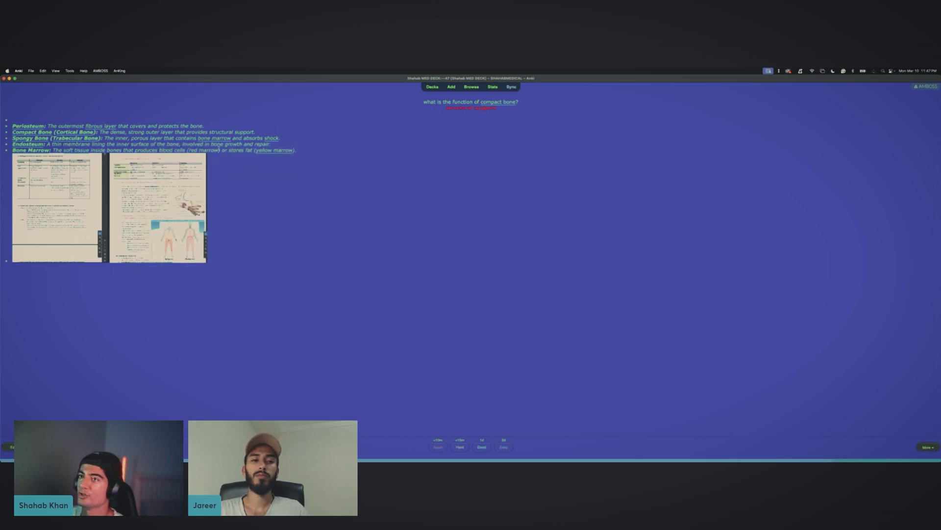
Step: Edit the current card, replacing its question text with "the function of compact bones is {{c1::structural support}}"
key(e)
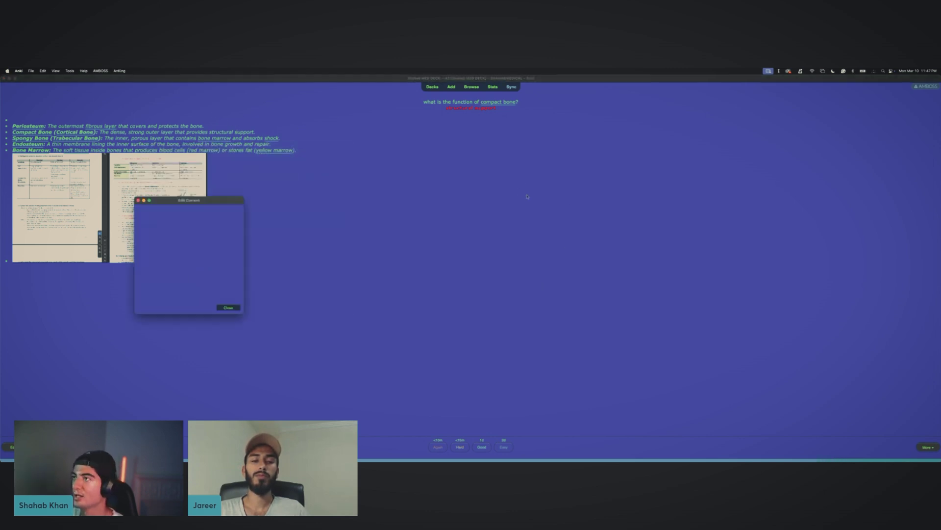
drag(191, 200, 456, 189)
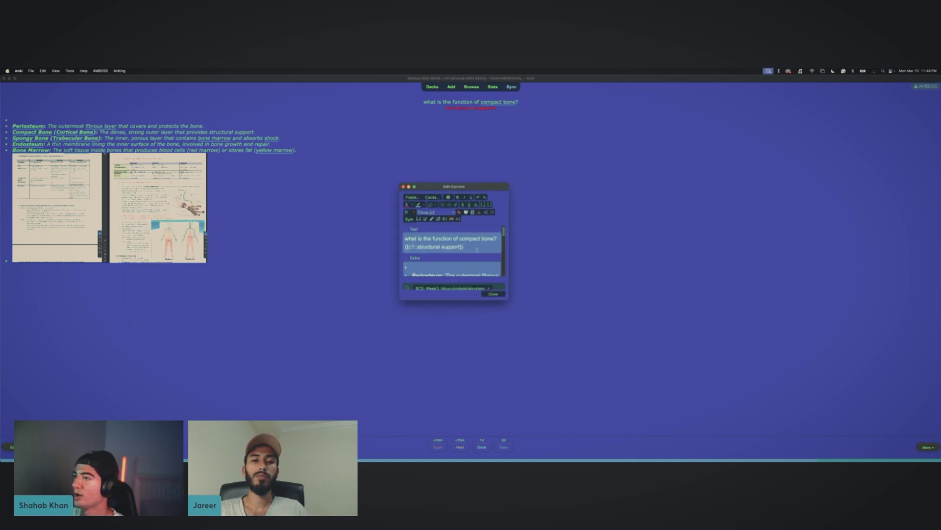
key(super+a)
text(the func)
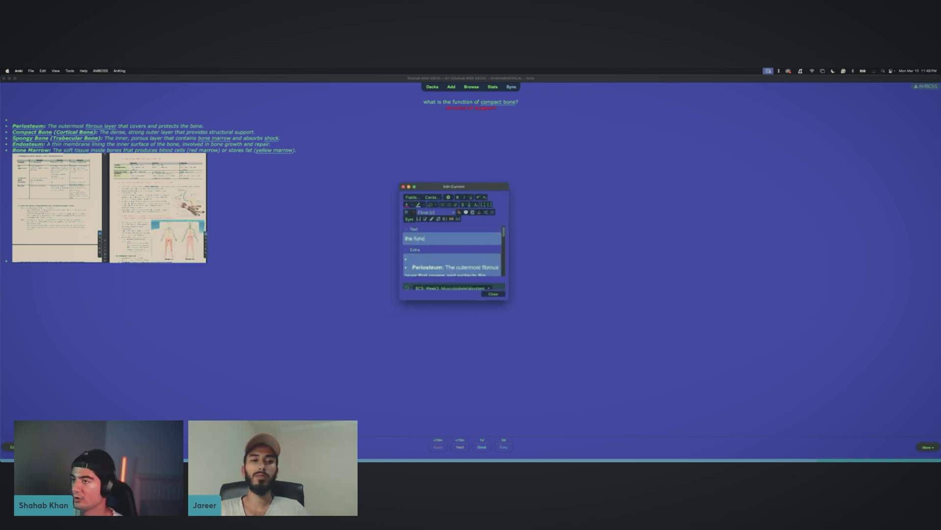
text(tion of compa)
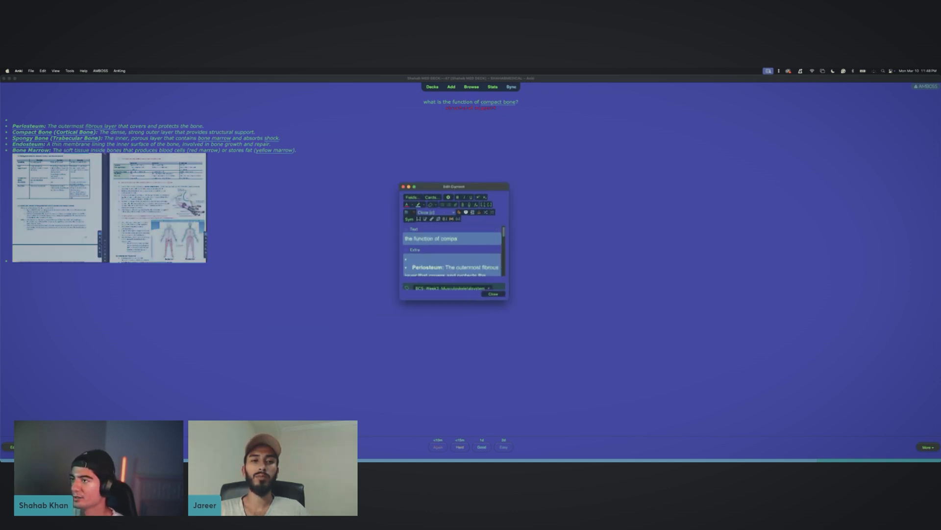
text(ct bone)
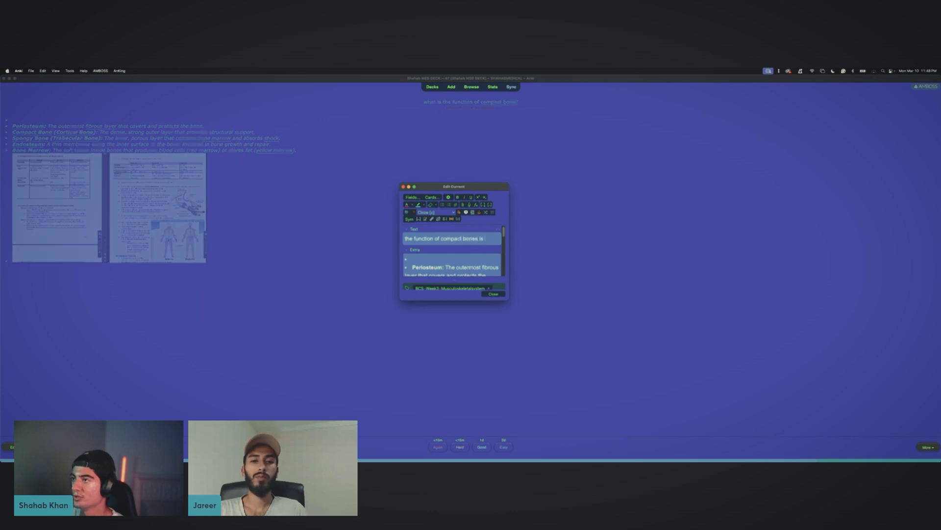
text(s is)
key(super+shift+c)
text(structural support)
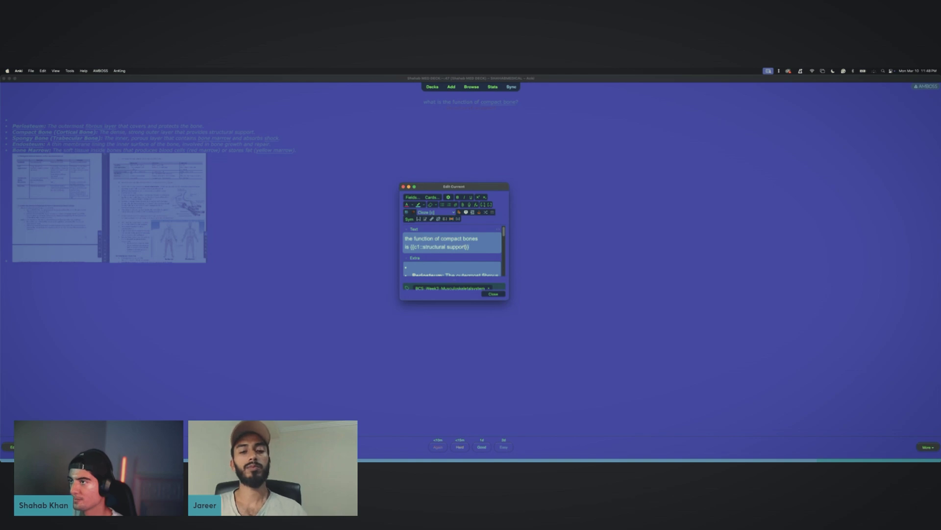
Step: Continue the card text after the first cloze with "while the function of spongy bone is"
key(End)
text(while the funct)
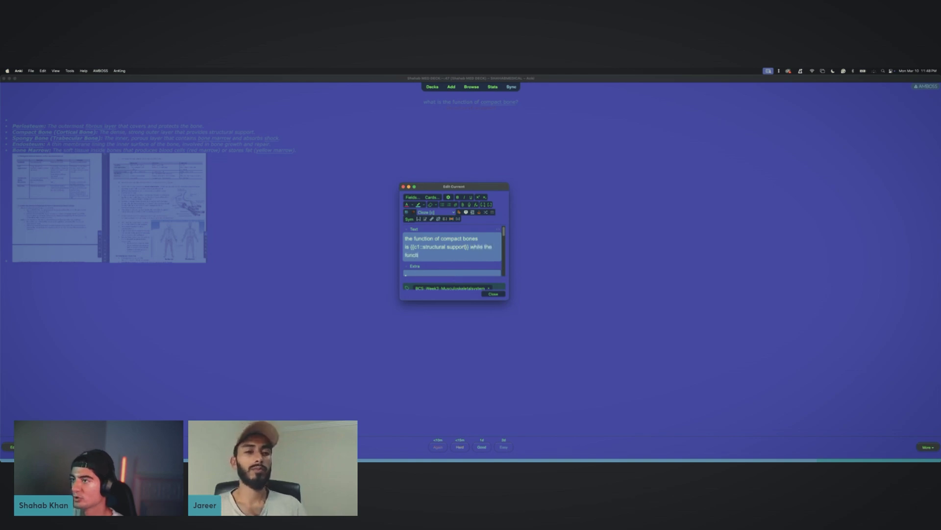
text(ion of spongy bones)
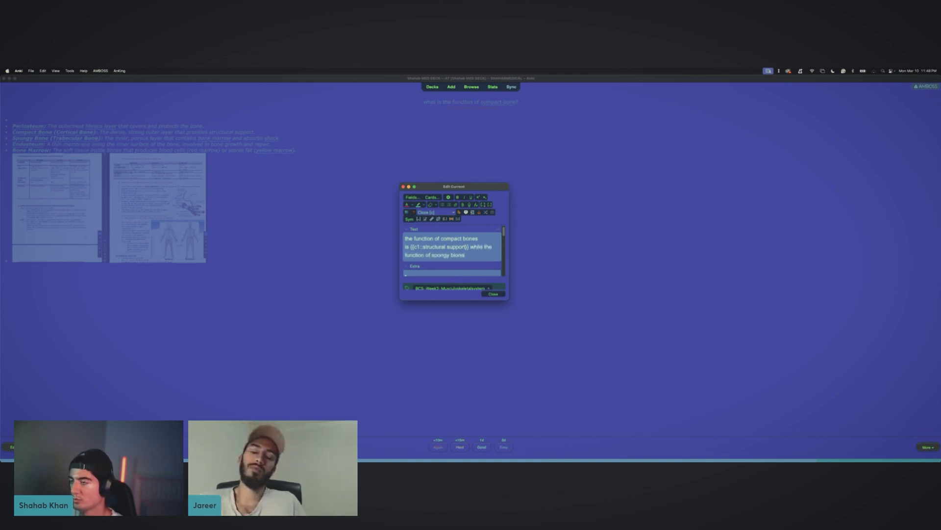
key(BackSpace)
key(BackSpace)
key(BackSpace)
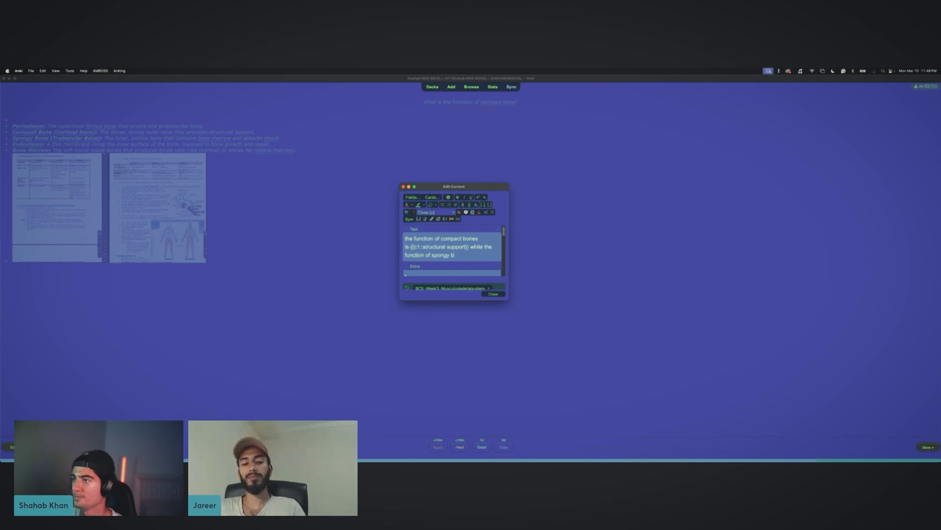
text(one i)
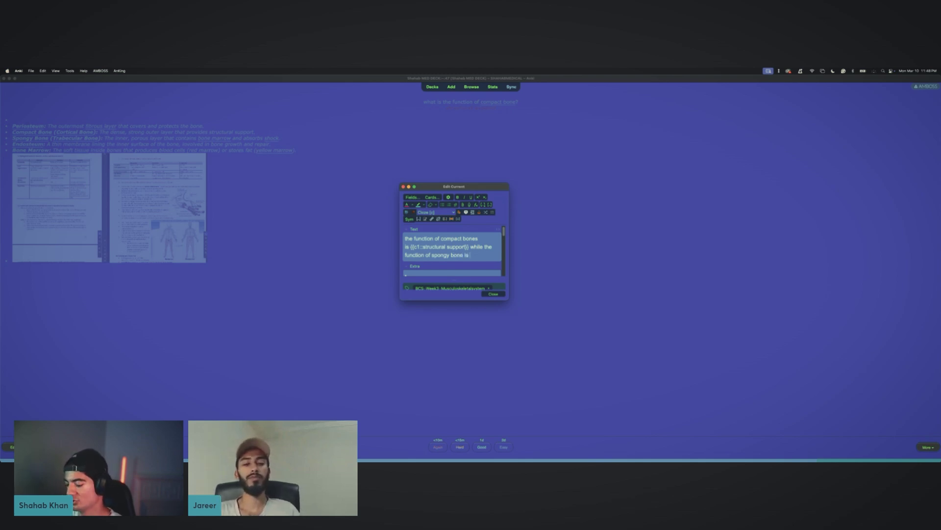
text(s)
Step: Add the cloze {{c1::shock absorption}} at the end of the sentence and check the explanations in the Extra field
key(super+shift+c)
text(shock absorptio)
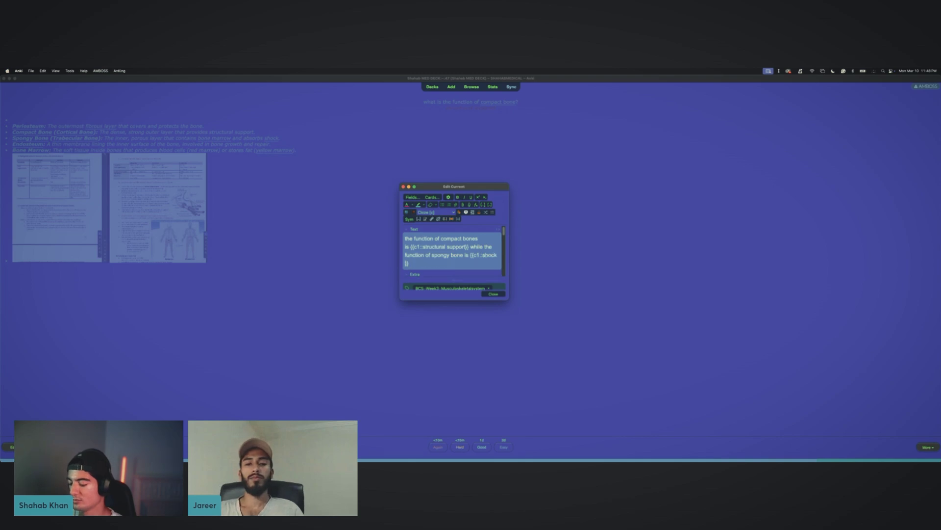
key(BackSpace)
key(BackSpace)
key(BackSpace)
key(BackSpace)
key(BackSpace)
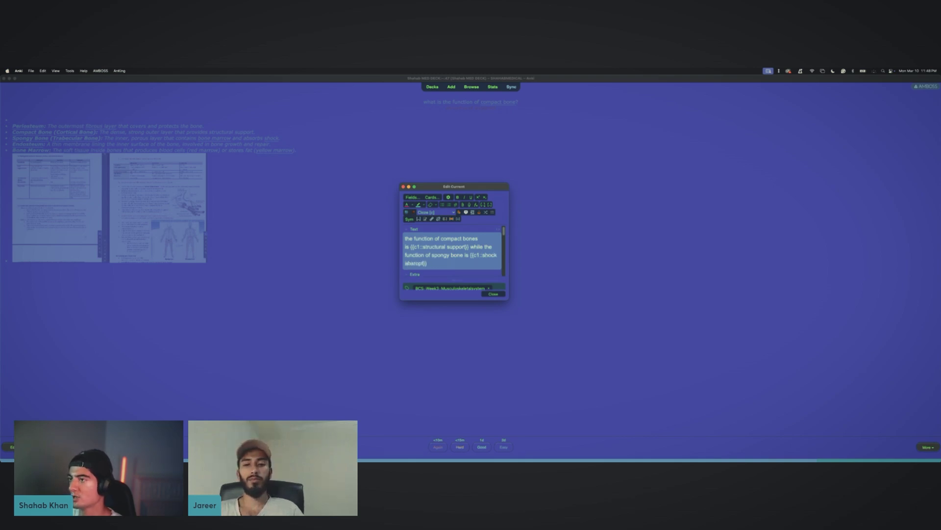
text(rption)
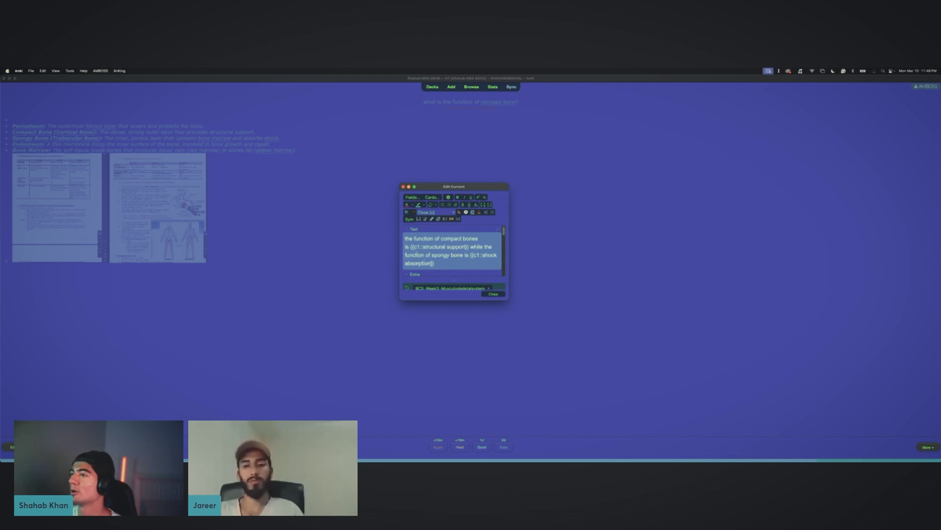
scroll(451, 272, down, 5)
scroll(451, 273, up, 5)
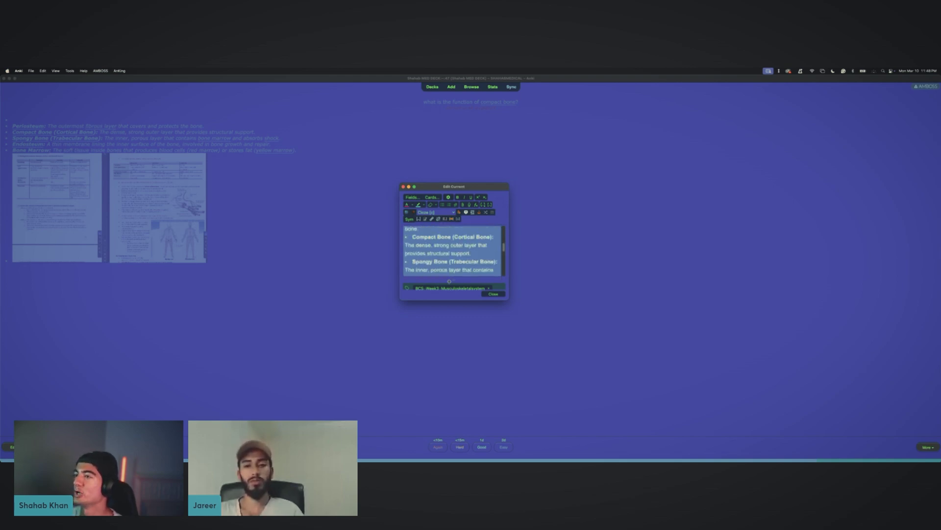
Step: Finish editing the compact and spongy bone card, and grade it to complete the filtered deck
scroll(456, 271, down, 3)
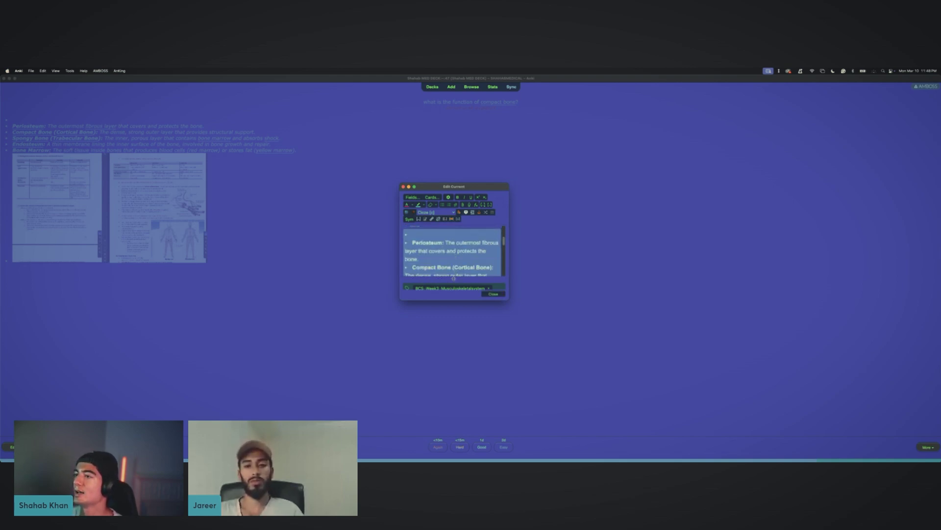
click(494, 295)
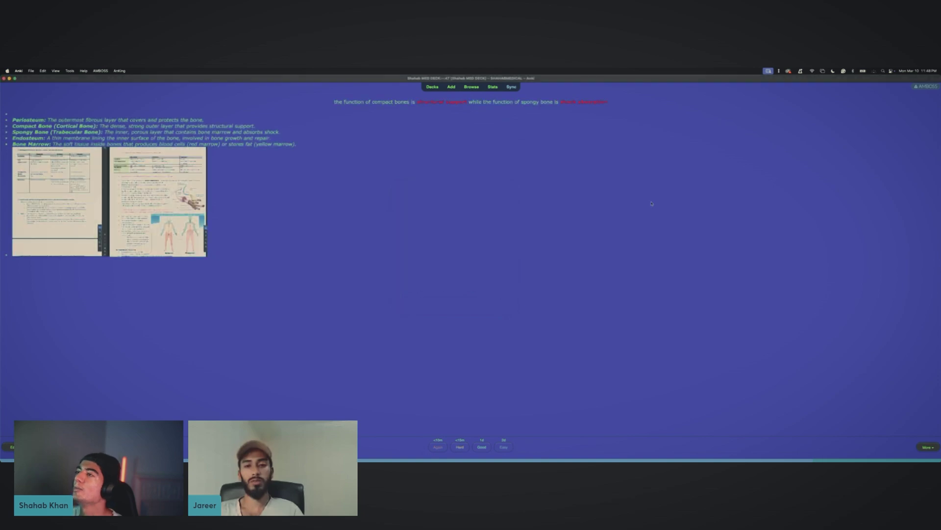
key(space)
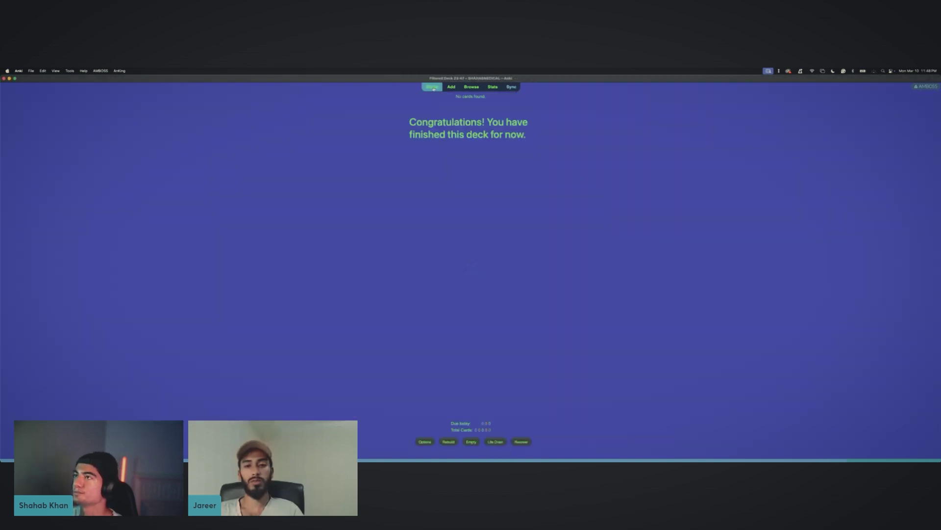
Step: Delete Filtered Deck 23:47 from the deck list and open the MED DECK overview
click(431, 87)
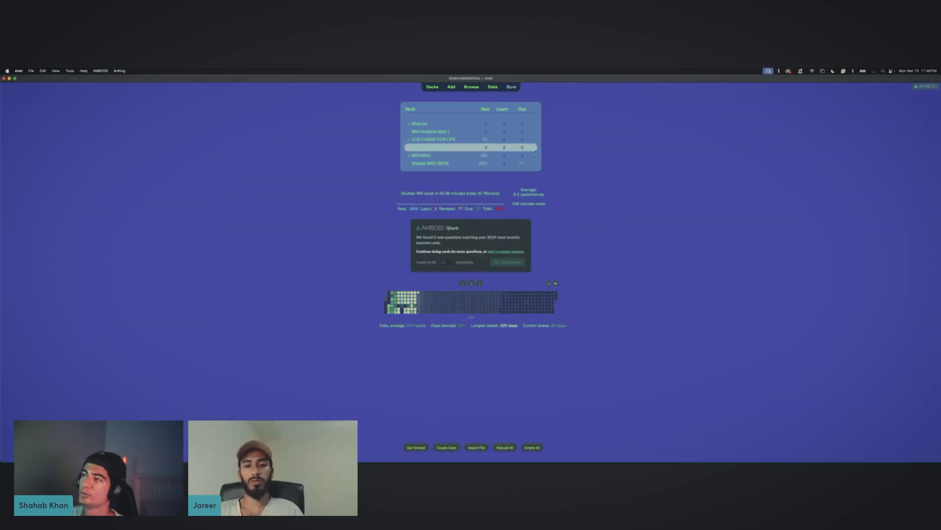
click(532, 147)
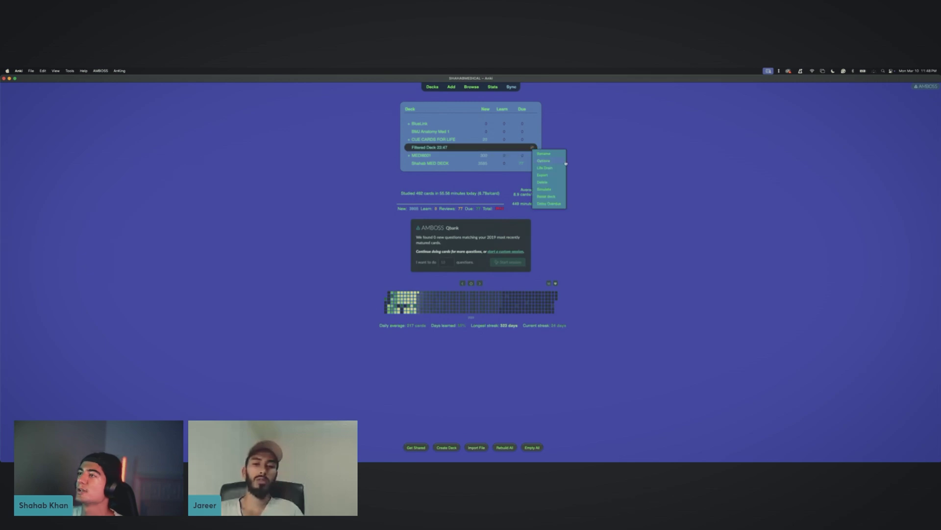
click(542, 182)
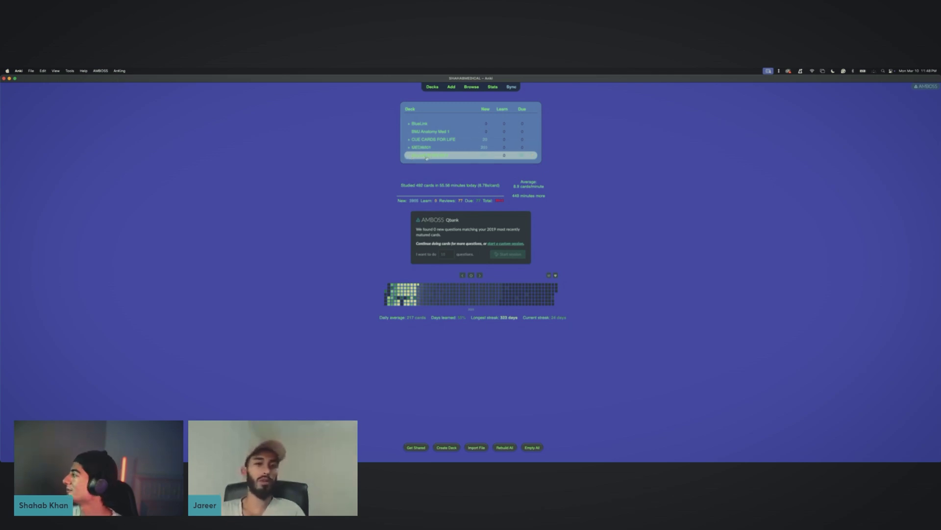
click(426, 156)
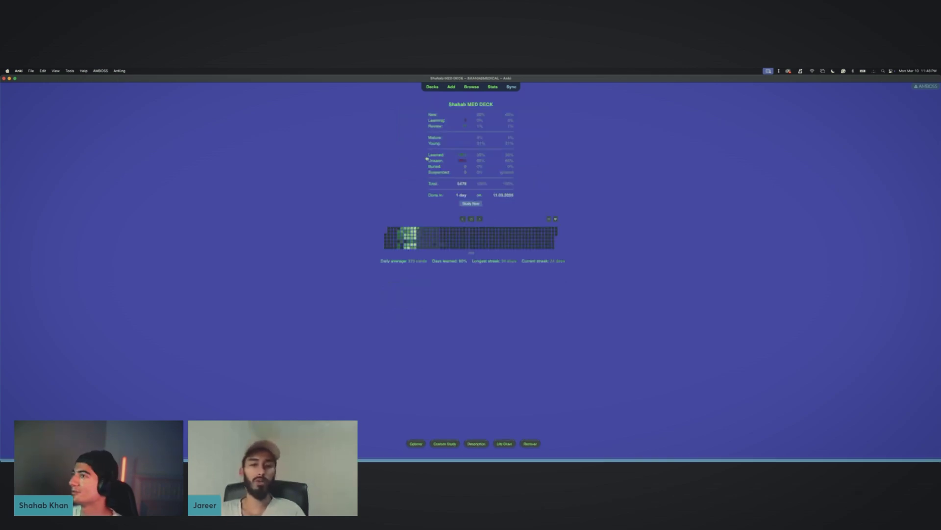
click(452, 87)
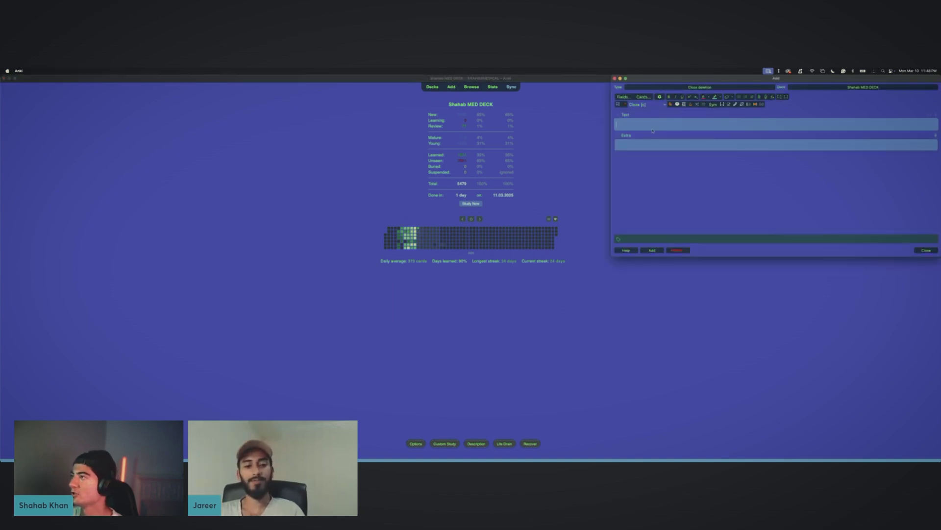
key(super+shift+c)
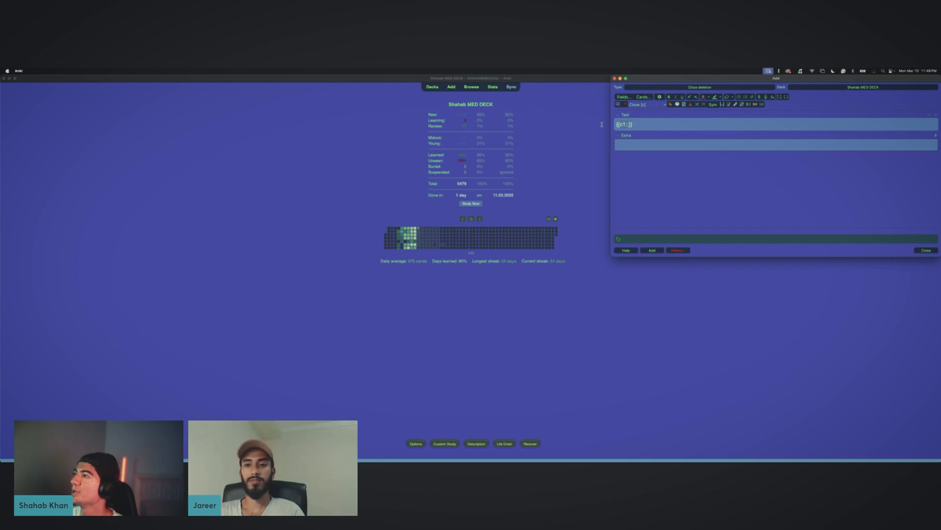
key(super+z)
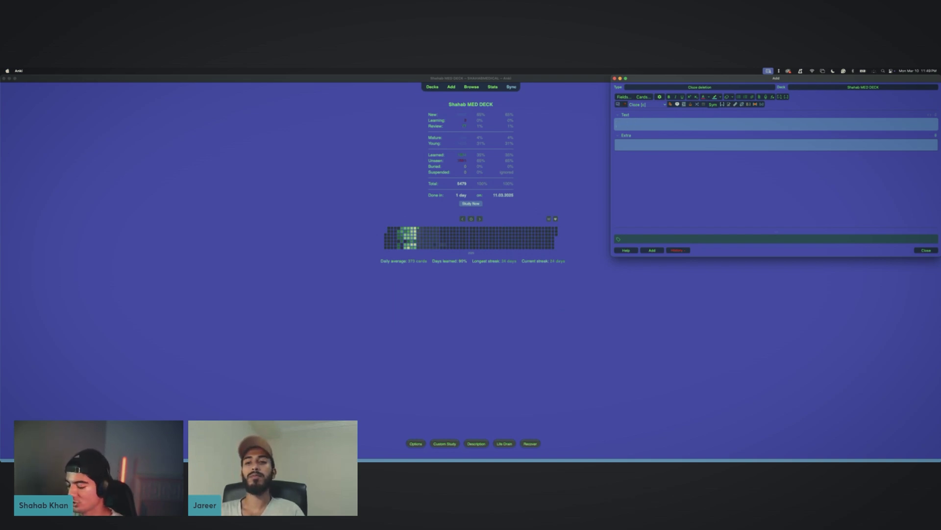
key(super+shift+c)
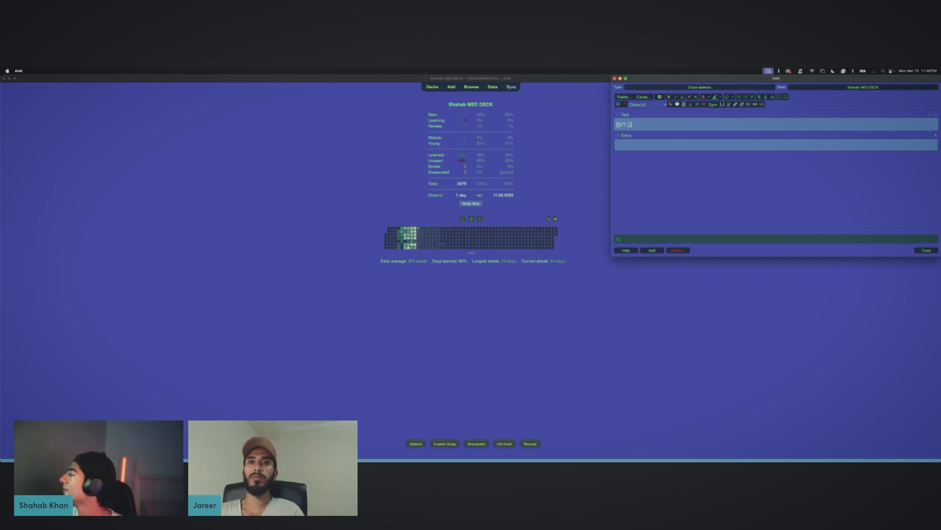
key(super+z)
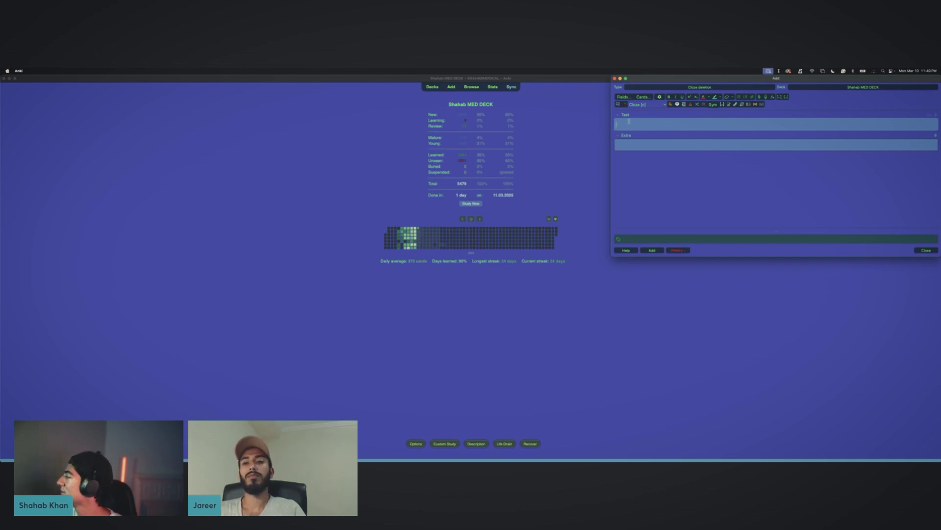
click(927, 250)
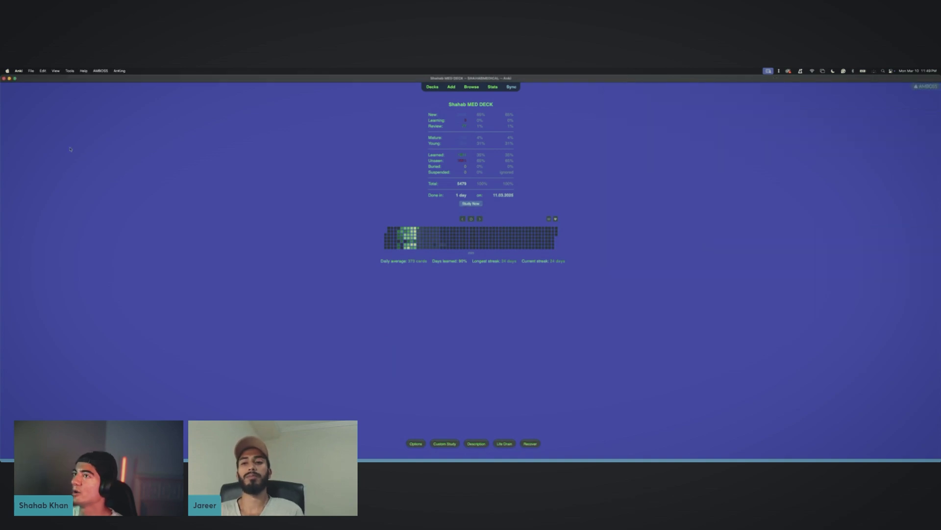
click(9, 79)
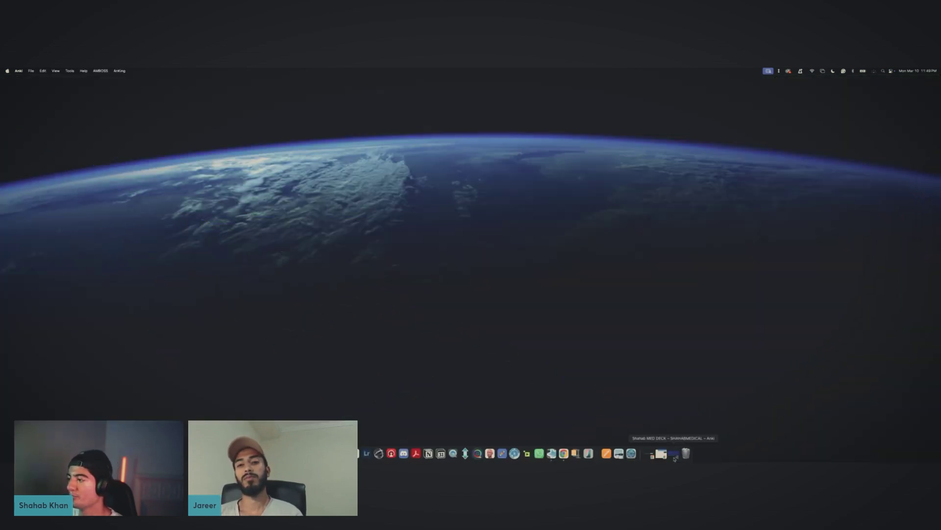
click(668, 455)
Step: Open a blank cloze note for the MED DECK, minimize the main deck window and slightly resize the Add window
click(452, 86)
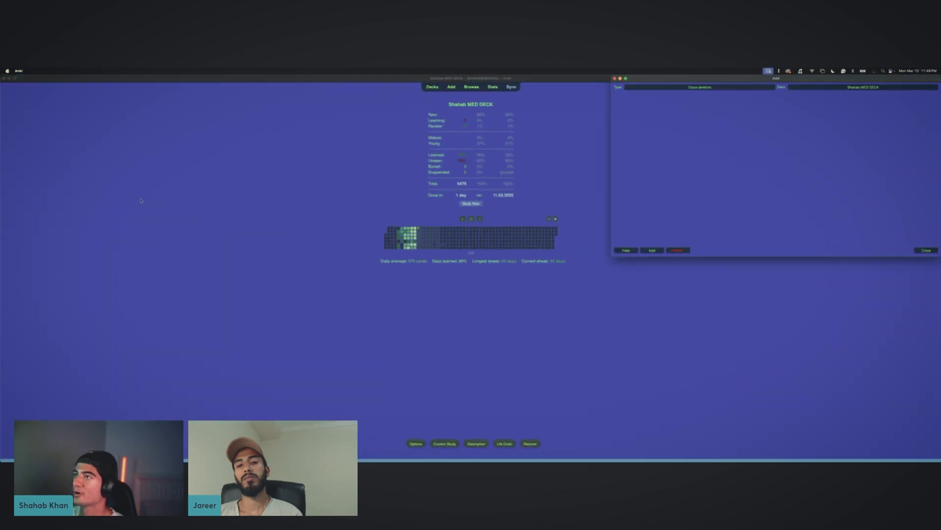
click(9, 79)
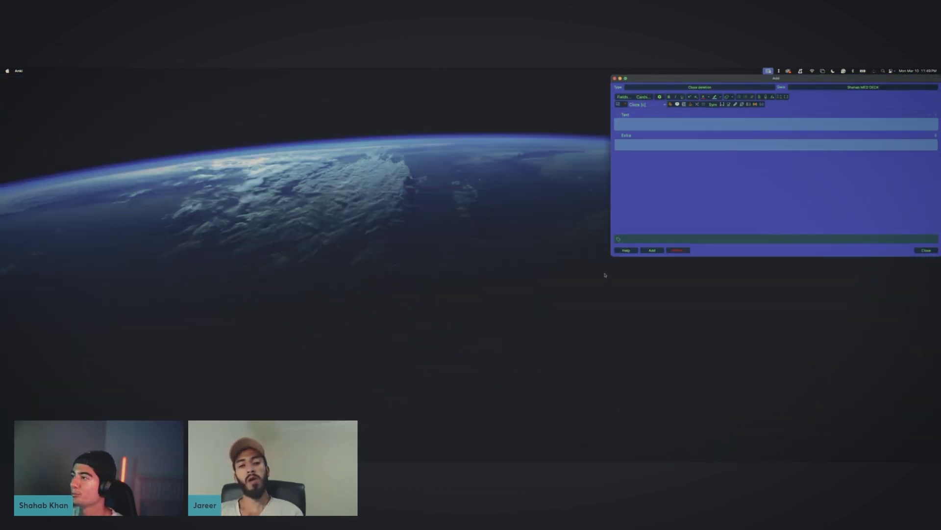
mouse_move(612, 256)
mouse_down()
mouse_move(614, 296)
mouse_move(619, 260)
mouse_up()
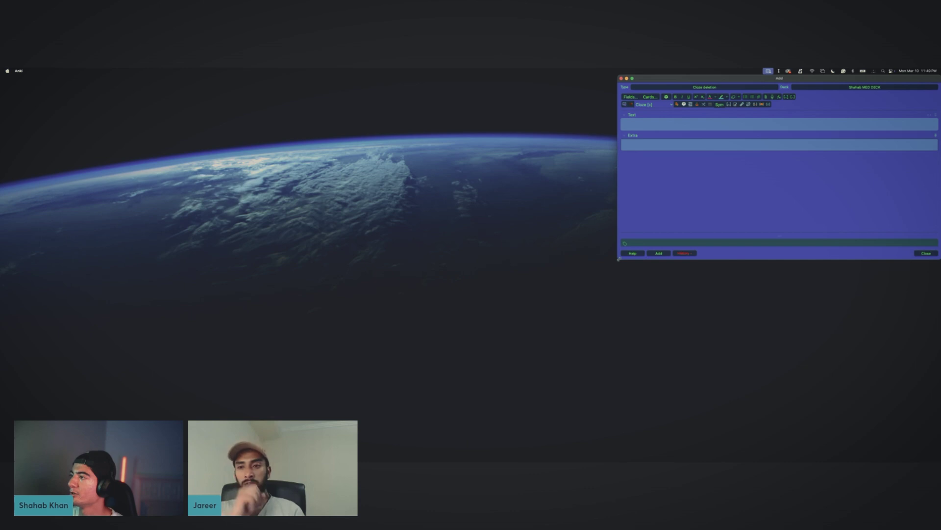
Step: Switch to Chrome and place the Anki Mastery Course window beneath the Add window, narrowed to match its width
mouse_move(658, 458)
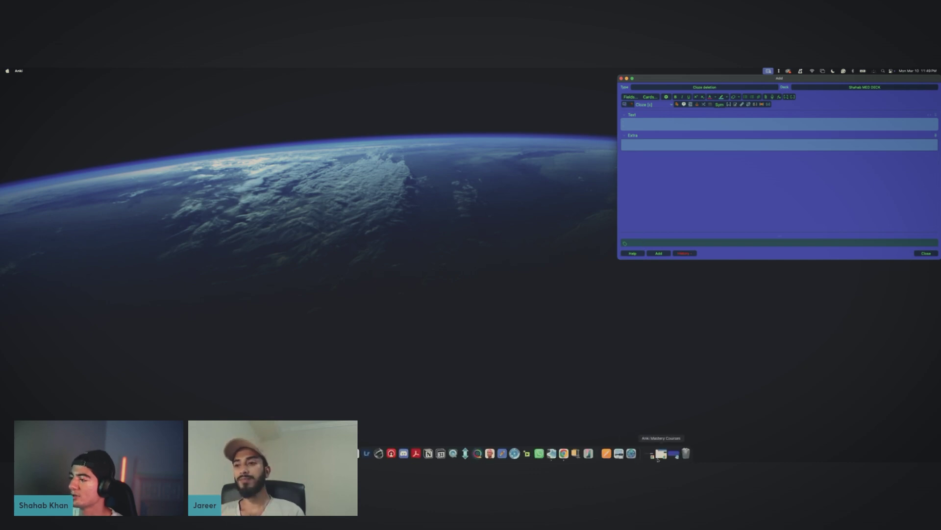
click(650, 454)
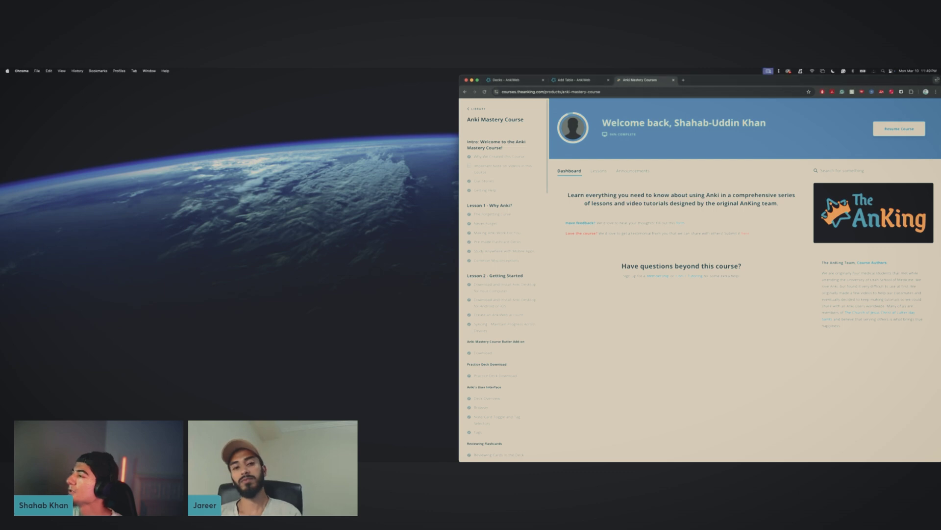
drag(760, 80, 760, 265)
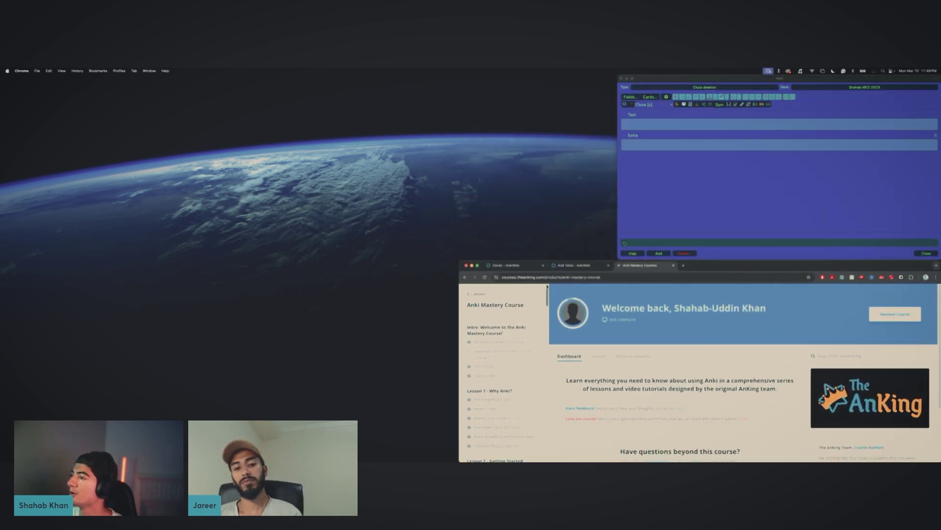
drag(459, 260, 616, 260)
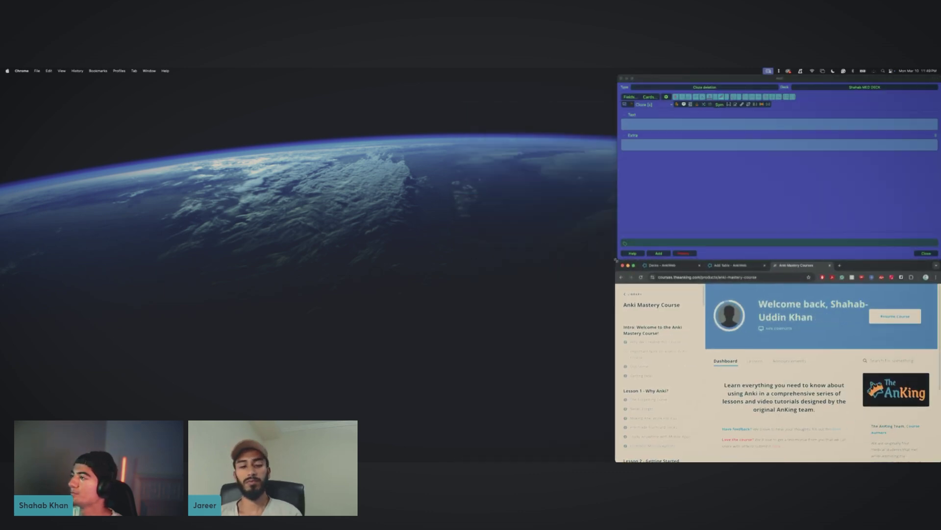
Step: Shorten the Add window's height and extend the browser window upward to meet its lower edge
click(740, 225)
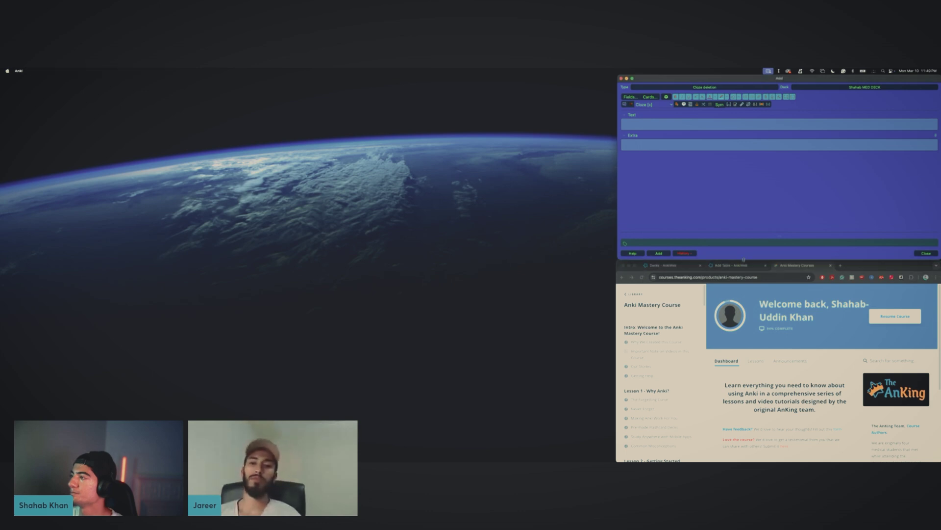
drag(740, 259, 741, 226)
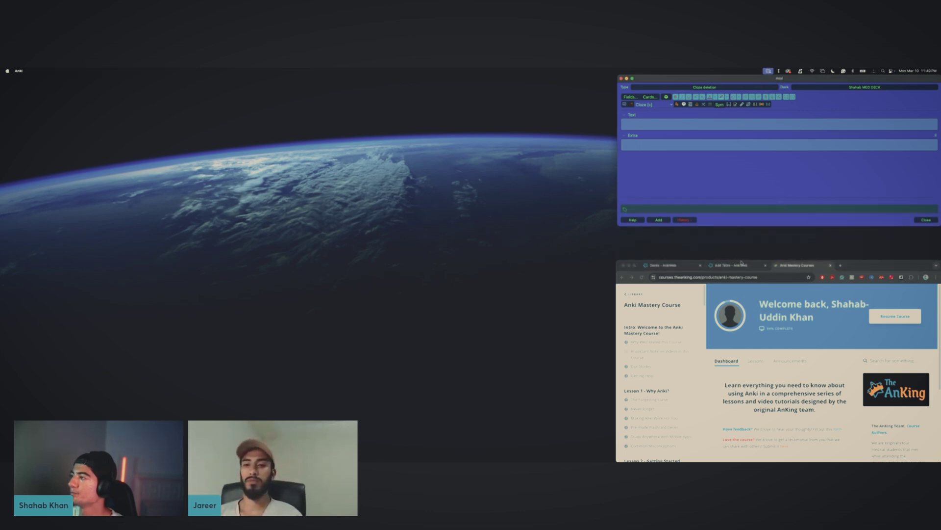
drag(741, 264, 741, 225)
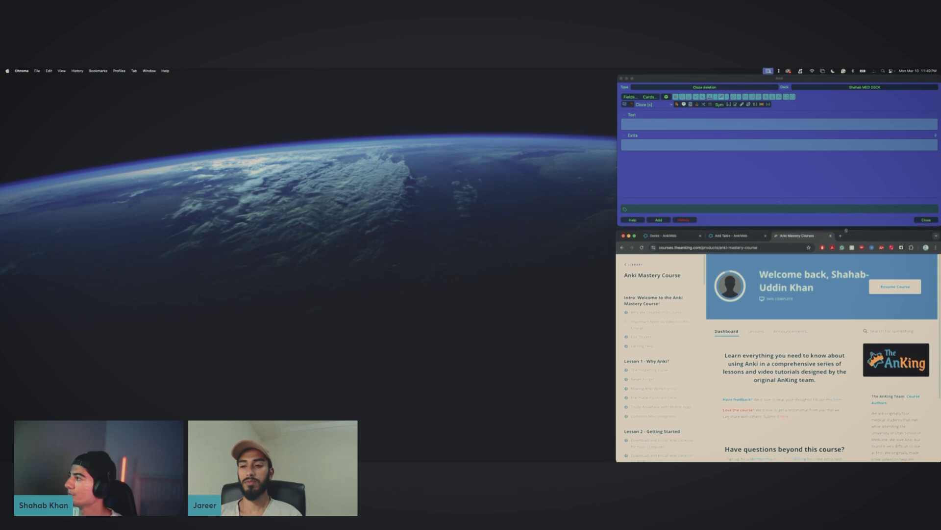
Step: Open ChatGPT in a new browser tab
click(841, 231)
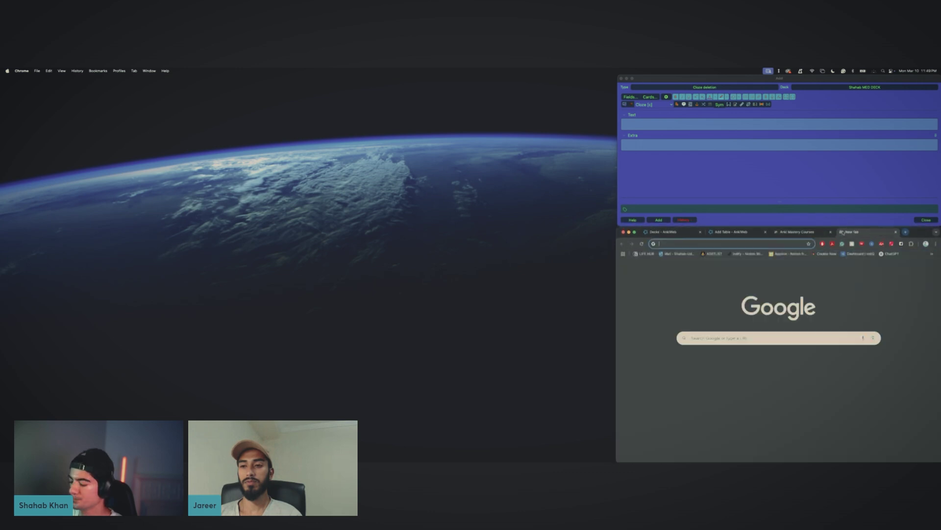
text(che)
key(BackSpace)
text(at)
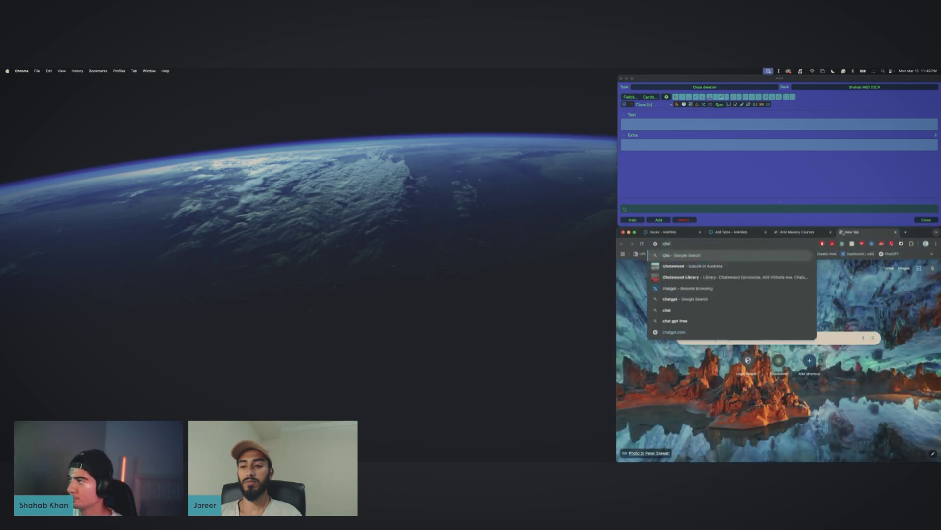
text(gpt)
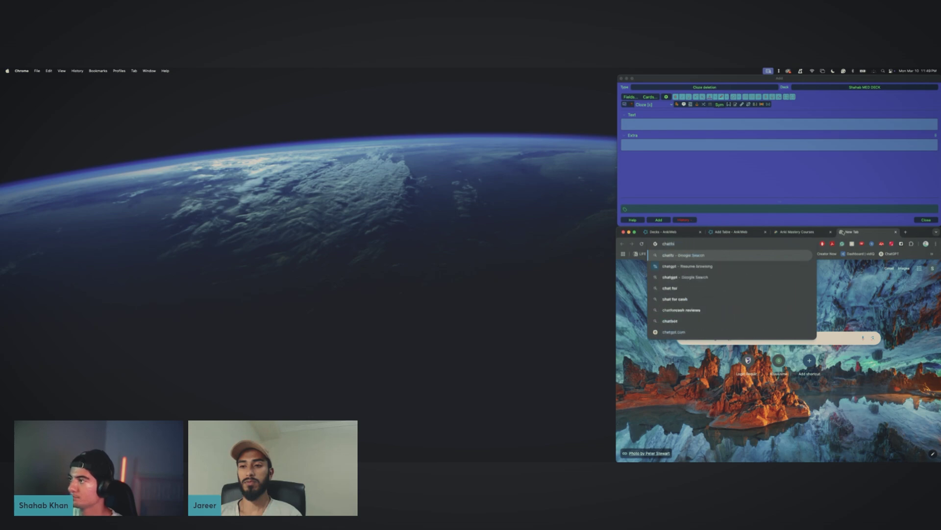
key(Down)
key(Down)
key(Down)
key(Down)
key(Down)
key(Down)
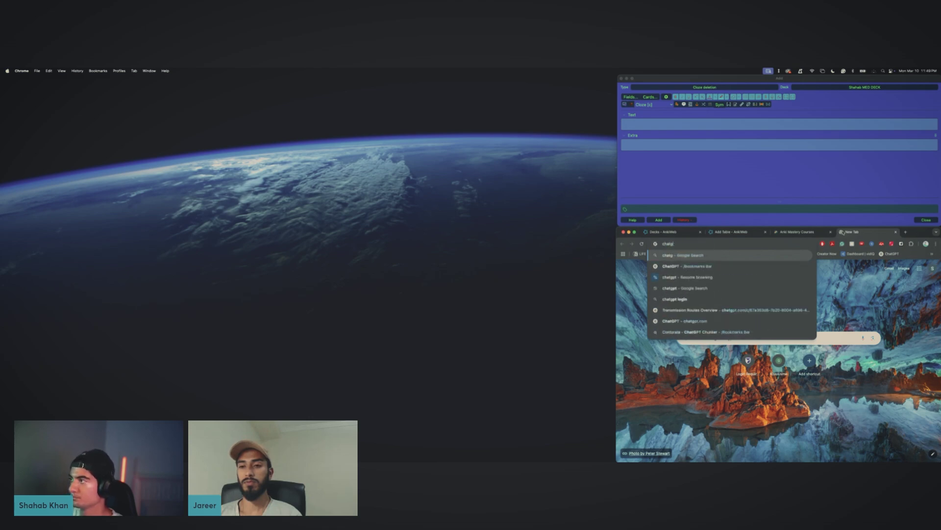
key(Return)
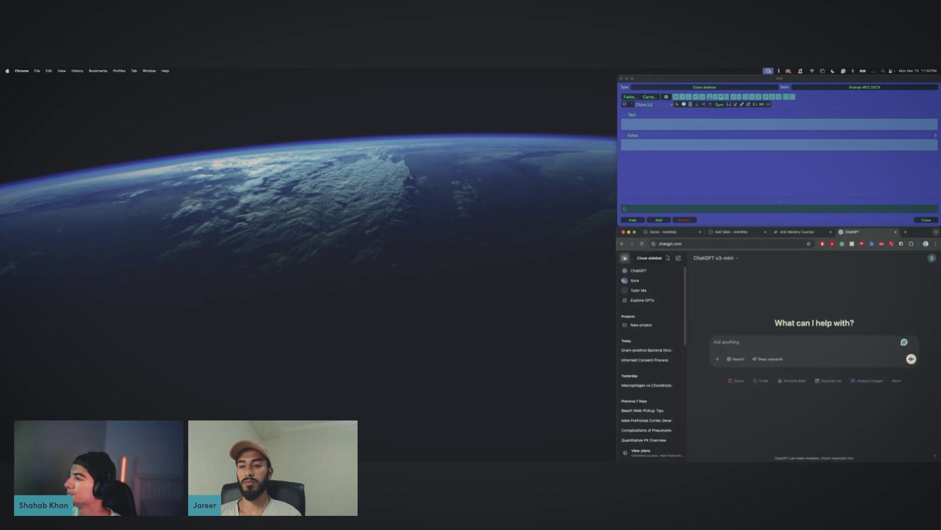
Step: Open the existing chat about gram-positive bacteria and hide the chat history sidebar
click(647, 350)
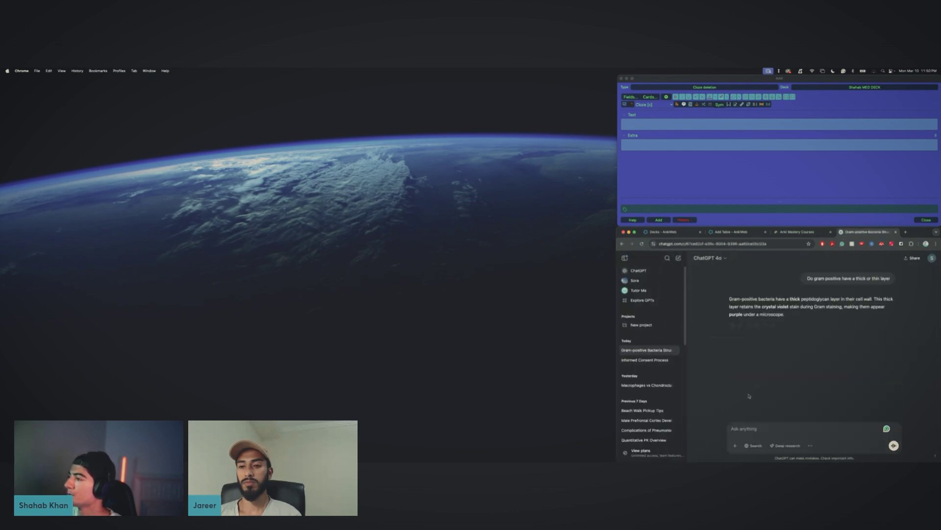
click(624, 258)
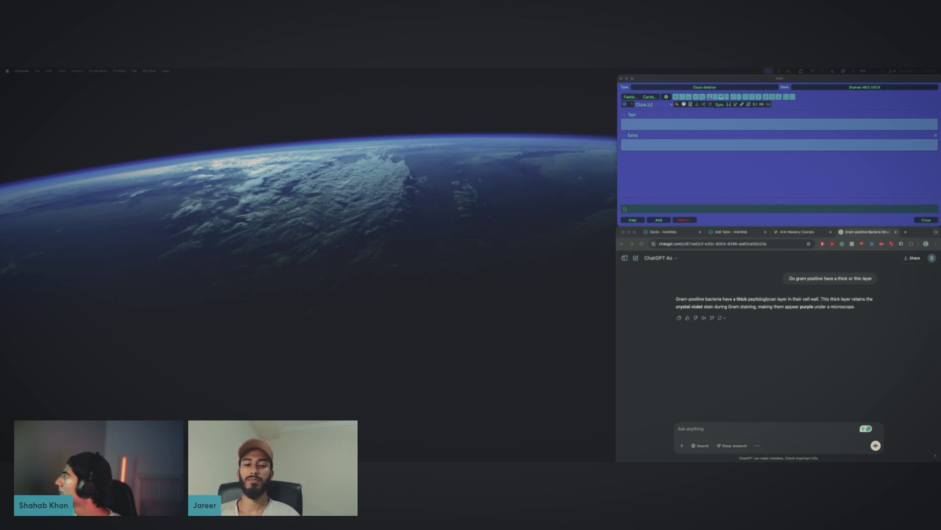
Step: Switch to Acrobat and split the two dermatological history PDFs into side-by-side windows, then widen the Add window slightly toward them
key(super+Tab)
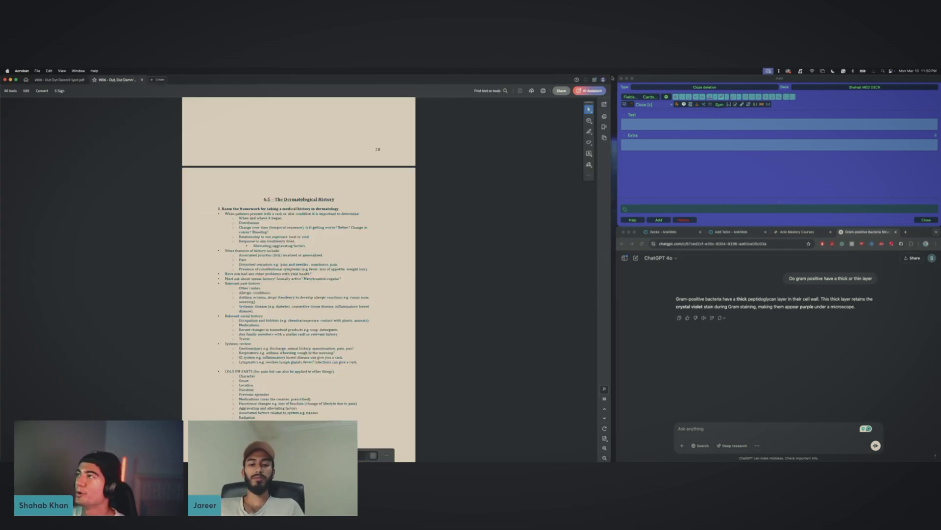
key(ctrl+alt+Left)
drag(466, 74, 276, 72)
drag(117, 79, 361, 109)
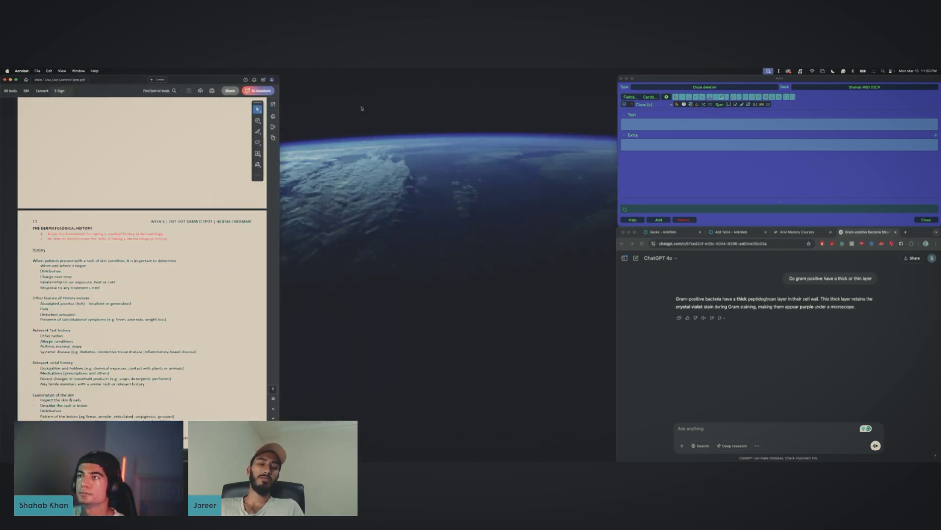
drag(487, 79, 462, 70)
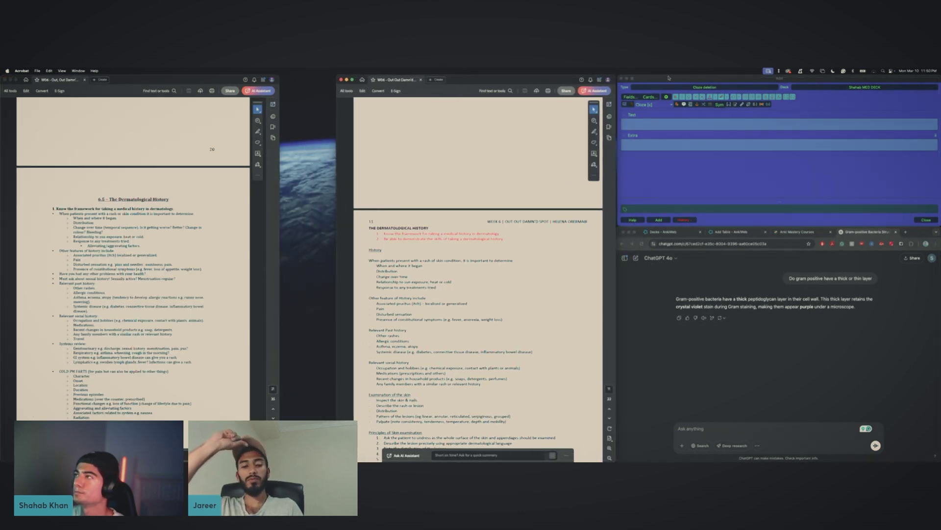
click(618, 76)
drag(617, 76, 615, 76)
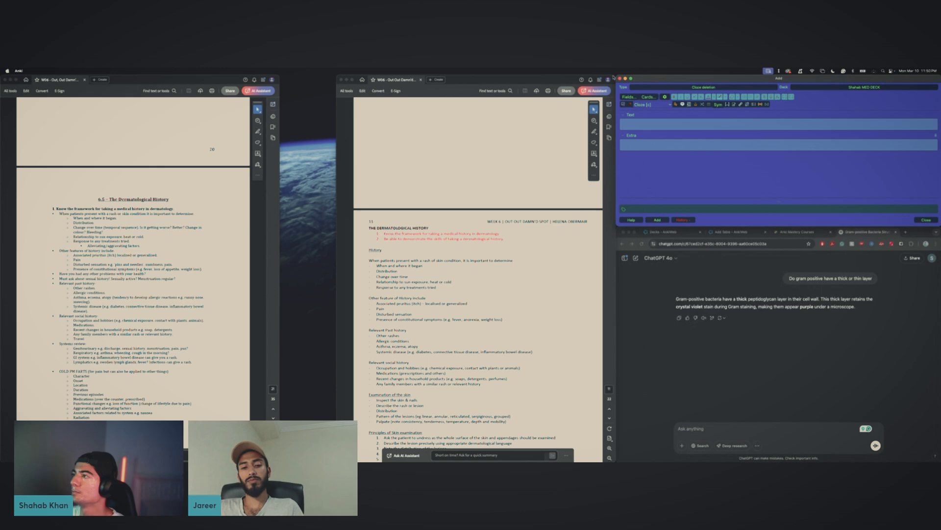
Step: Resize the two PDF windows so they meet edge to edge, closing the gap between them
drag(278, 78, 302, 79)
click(83, 217)
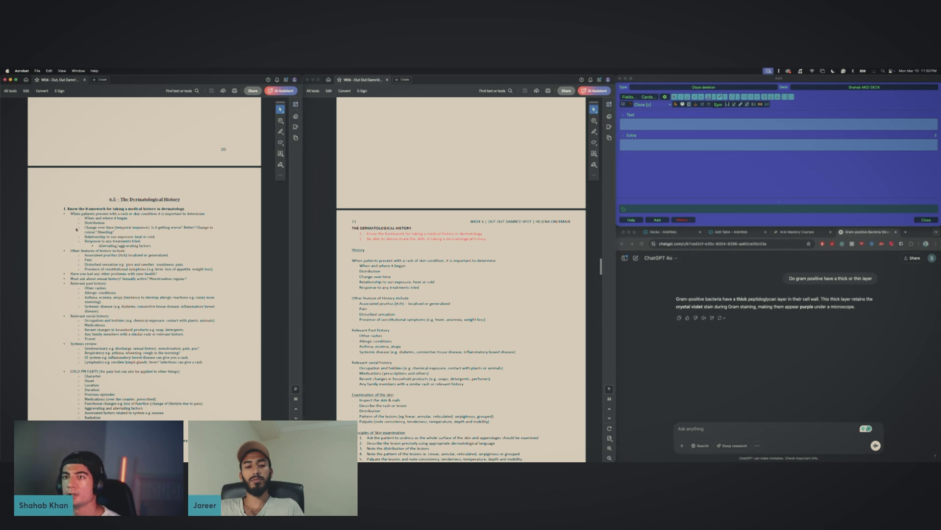
scroll(82, 216, up, 3)
scroll(83, 216, down, 2)
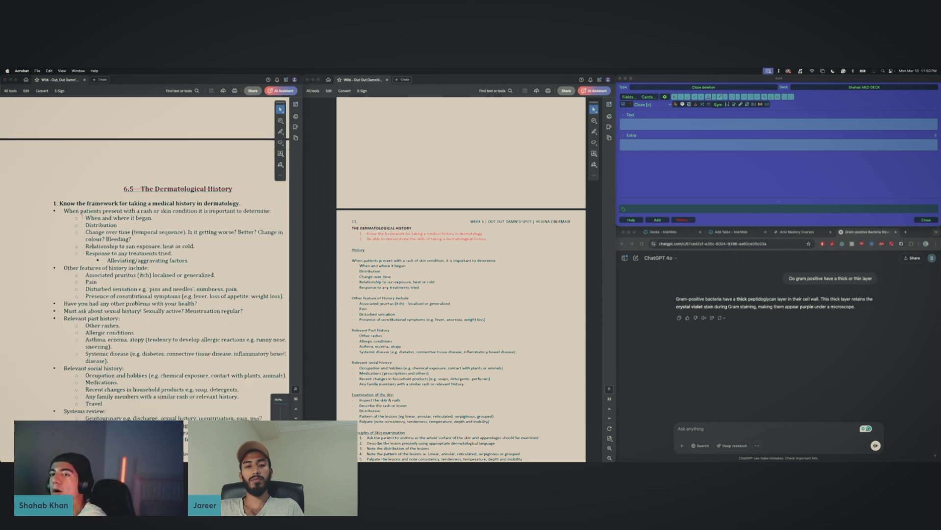
scroll(371, 259, down, 1)
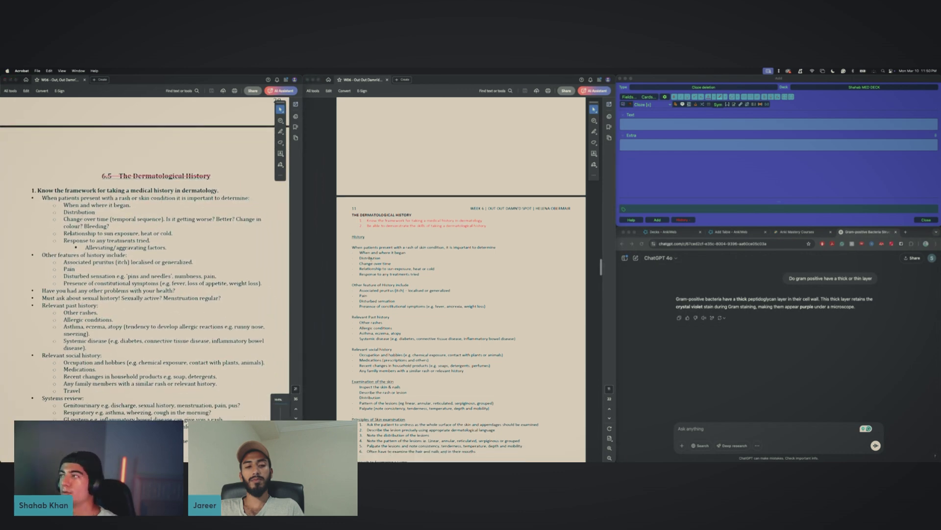
Step: Tag the new note CCS::Week6::DermHistory in the Add window
click(701, 209)
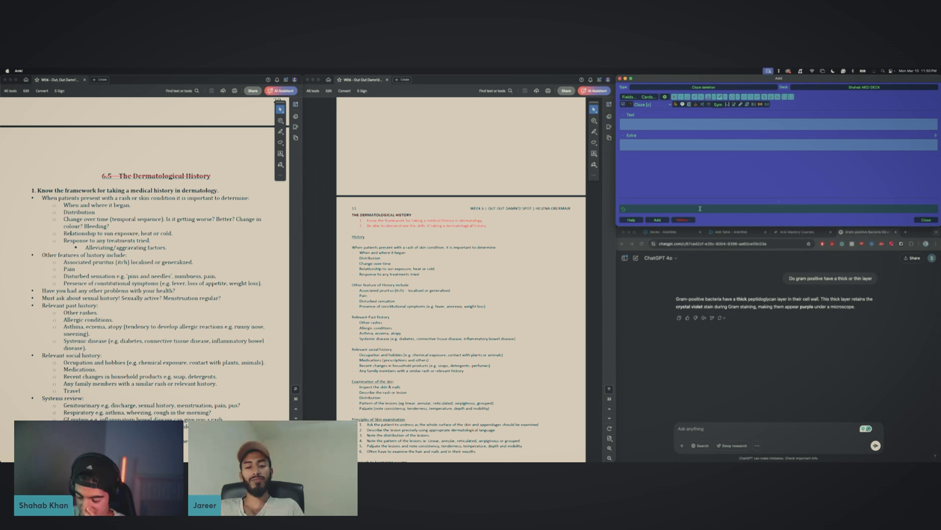
text(C)
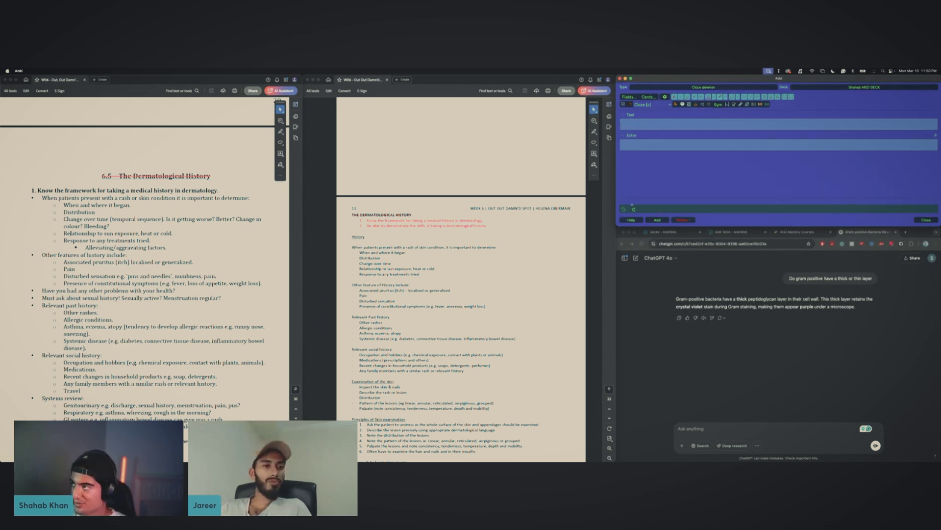
text(CS)
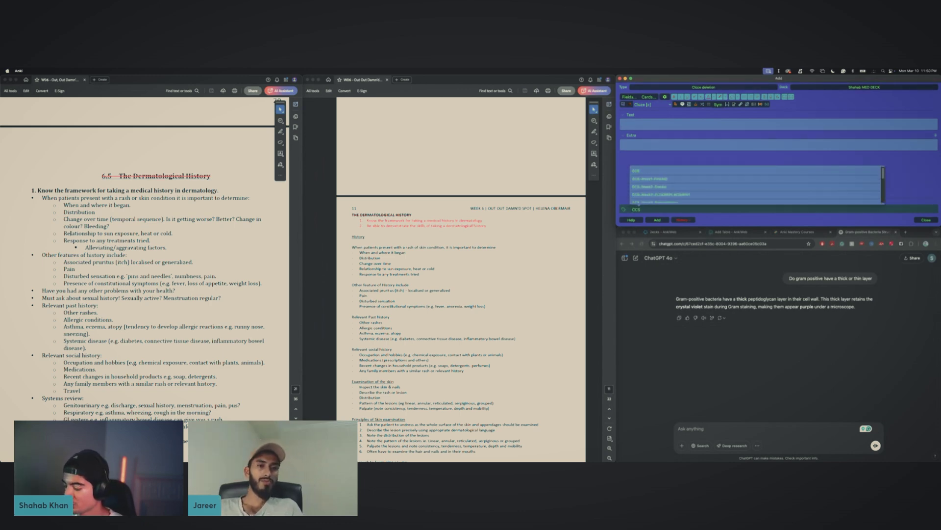
text(::Wee)
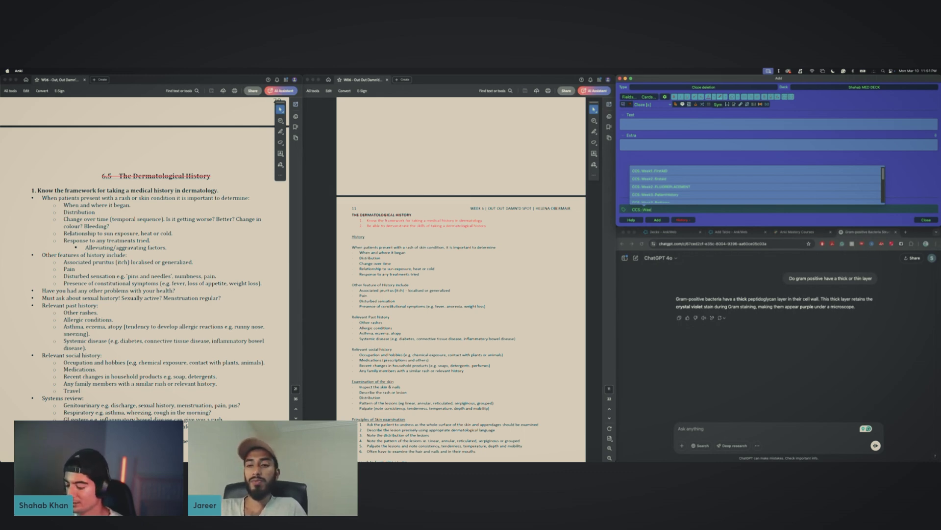
text(k6)
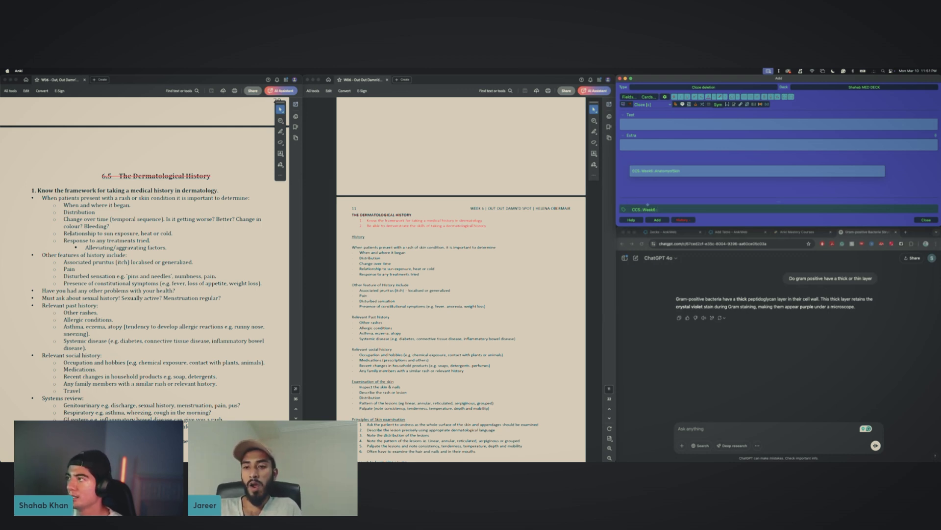
text(::C)
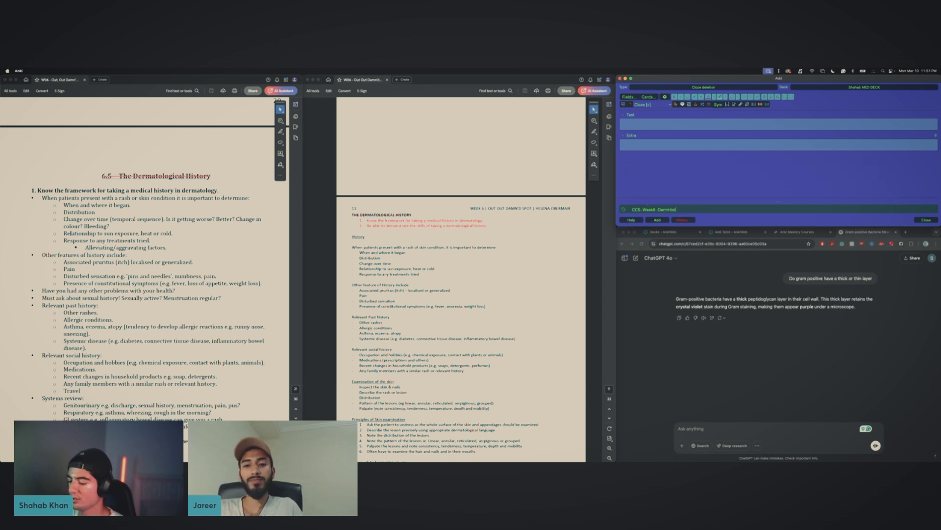
Step: Fit both PDF pages in view, then capture the second PDF's Dermatological History page and paste the screenshot into the note's Extra field
click(164, 276)
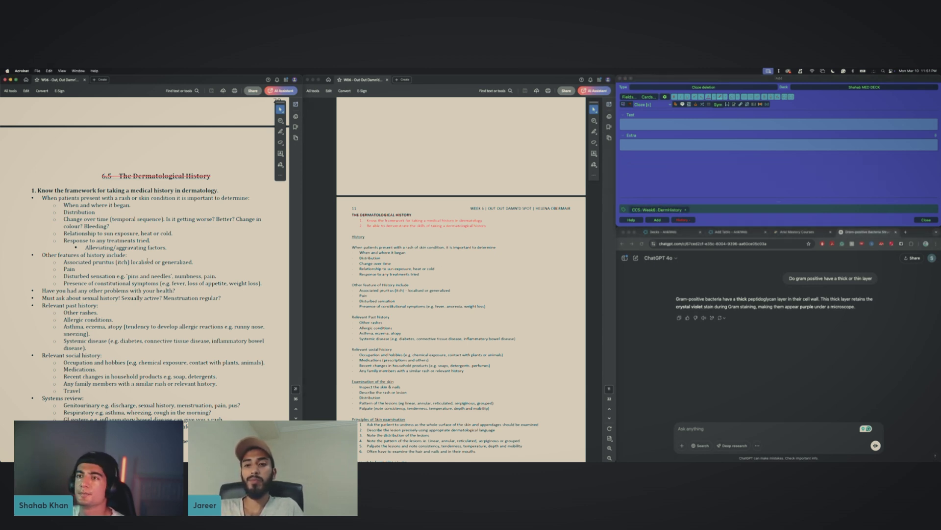
scroll(165, 276, down, 5)
scroll(149, 259, up, 1)
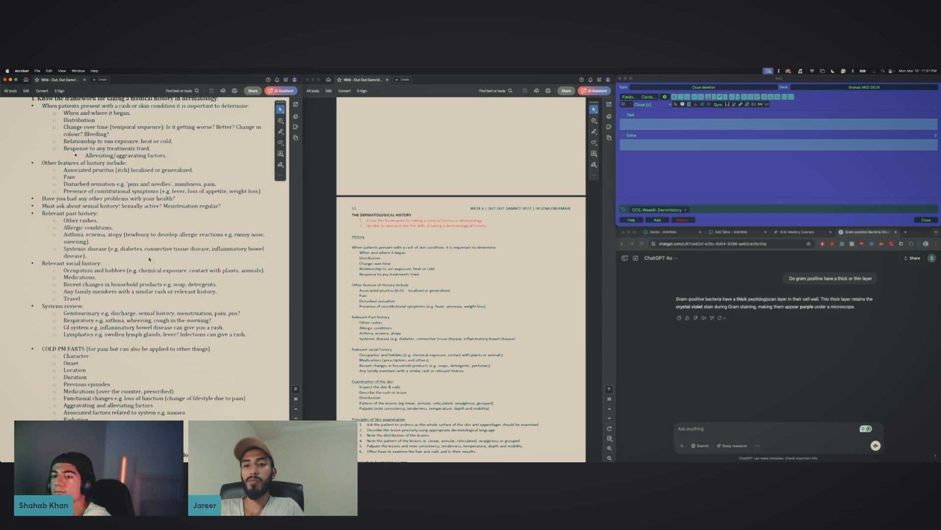
scroll(125, 284, down, 3)
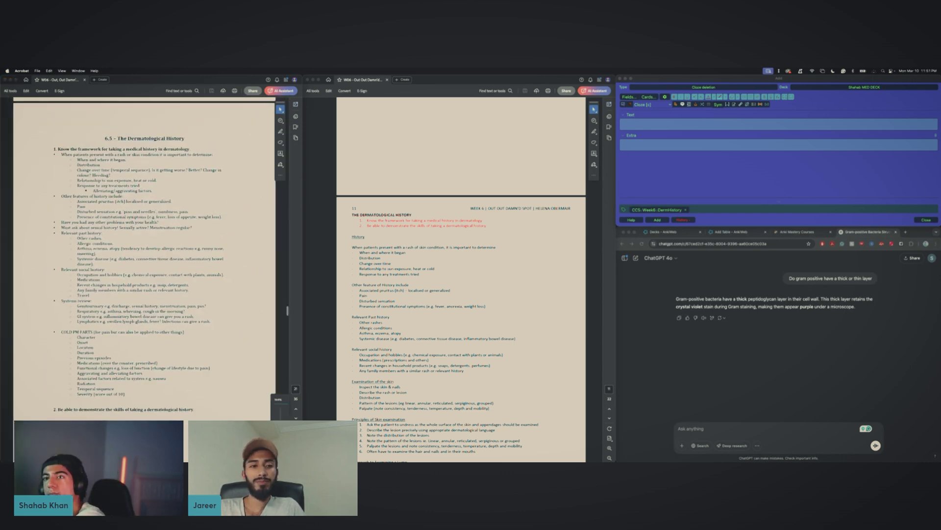
scroll(375, 284, down, 5)
scroll(375, 284, down, 2)
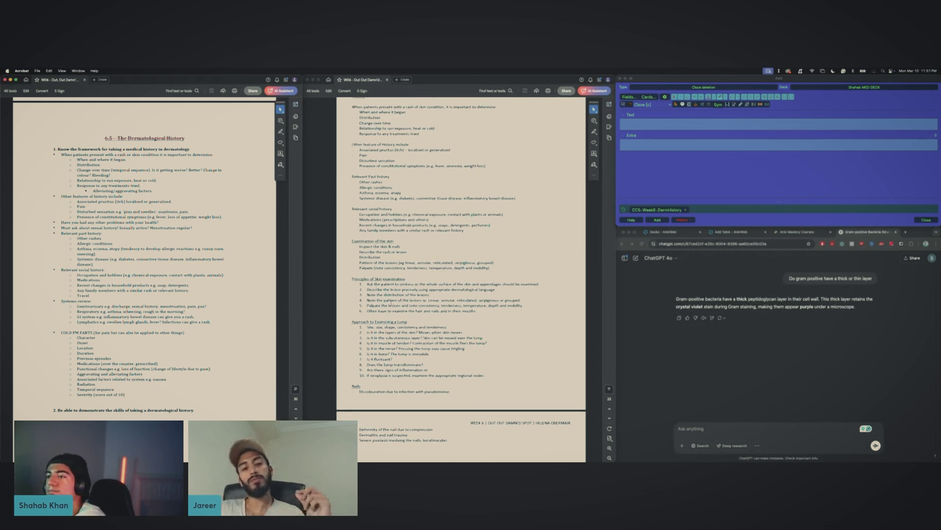
scroll(423, 322, down, 5)
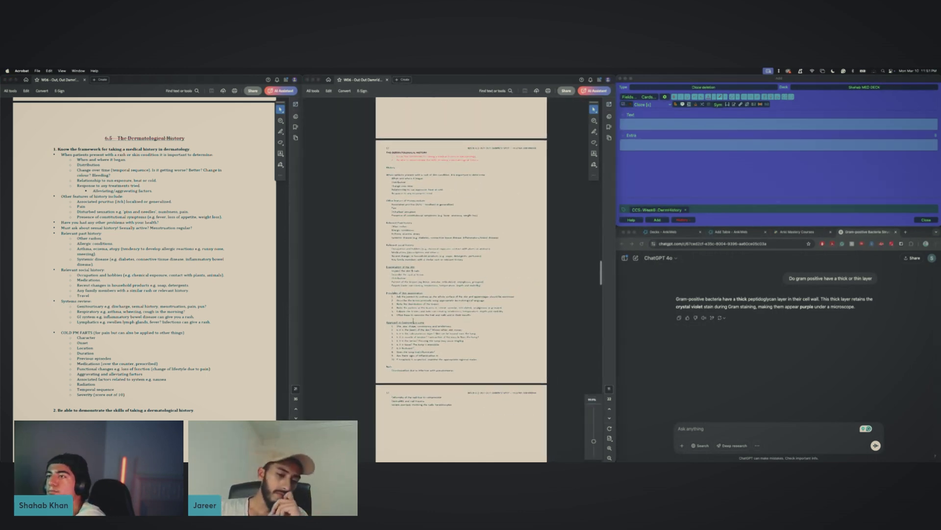
scroll(413, 319, up, 5)
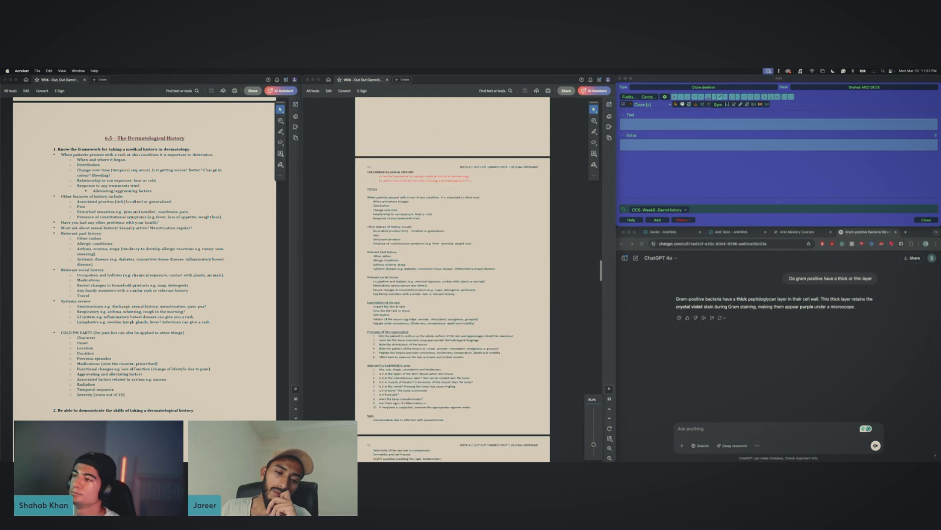
click(653, 144)
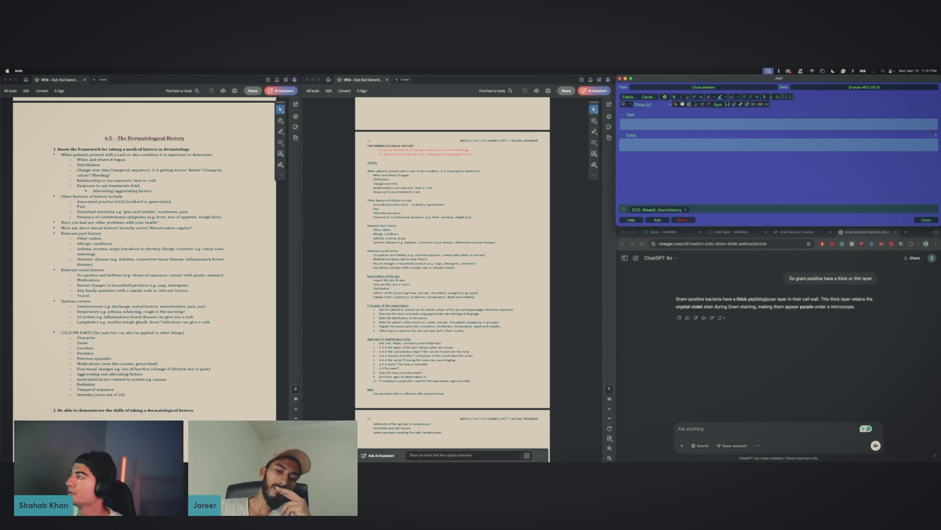
drag(824, 144, 798, 149)
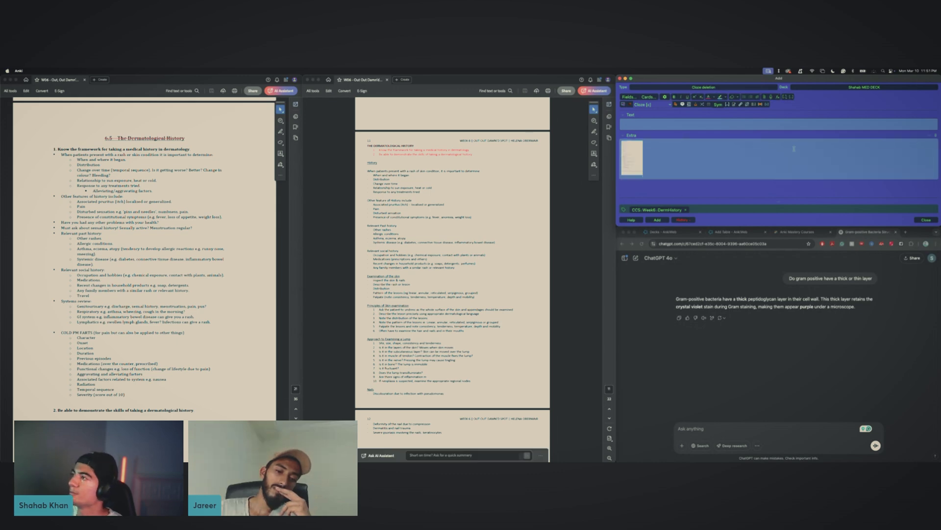
Step: Capture the first PDF's 6.5 Dermatological History page and paste it beside the existing image in the Extra field
key(super+shift+4)
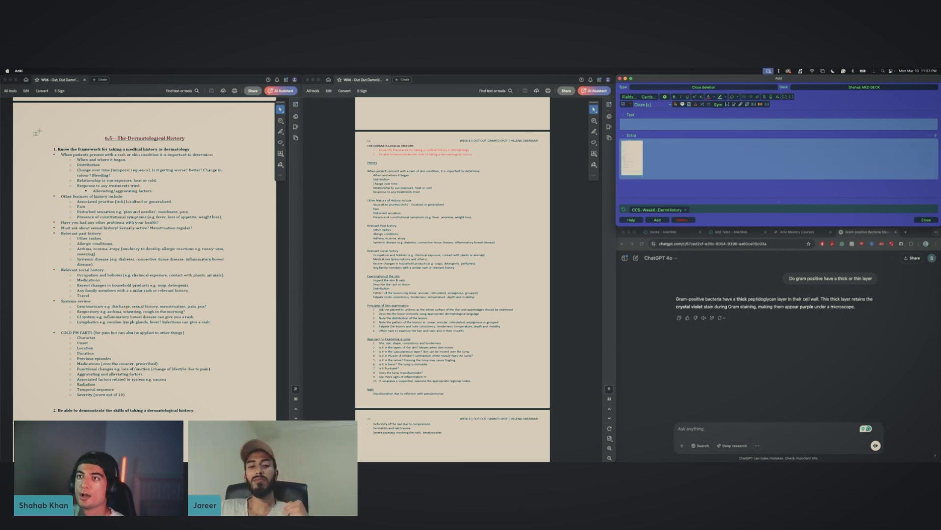
drag(37, 133, 240, 406)
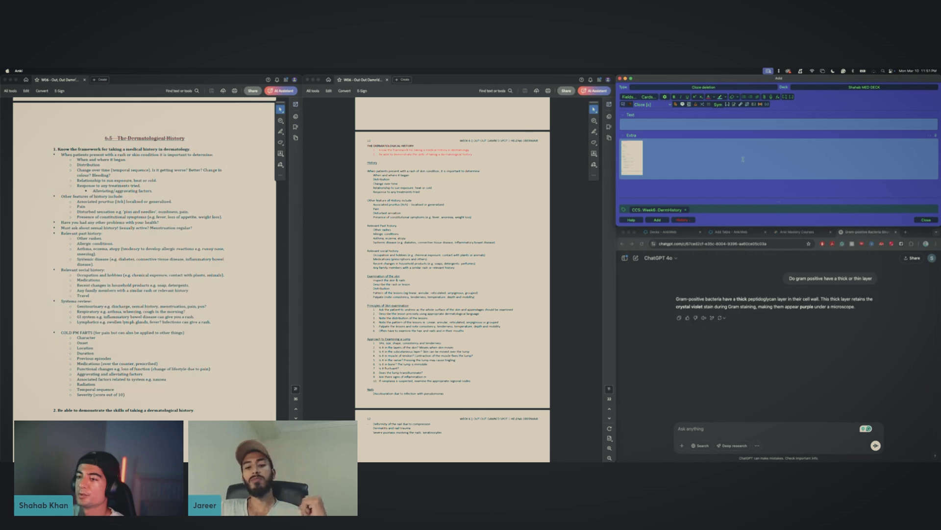
key(super+v)
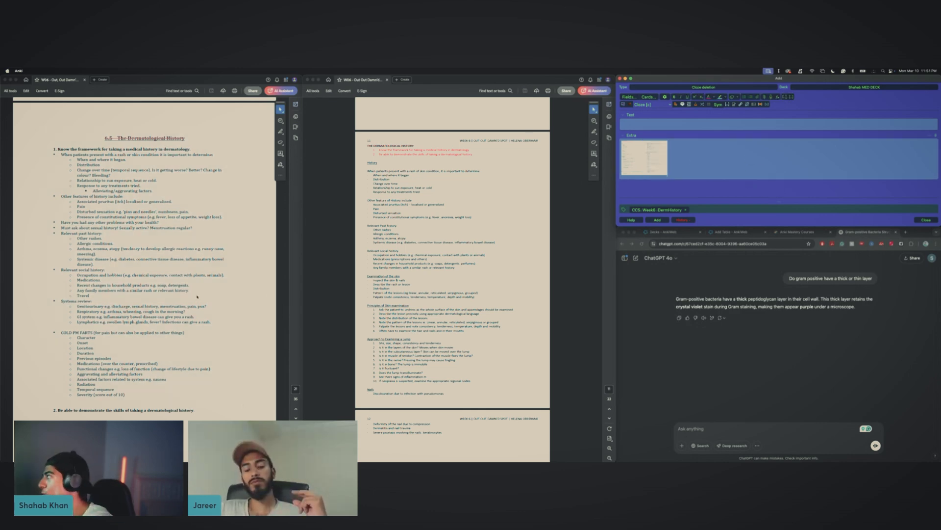
Step: Enter "what is important to determine when a patient presents with a skin condition?" as the question in the note's Text field
click(161, 241)
scroll(120, 239, up, 2)
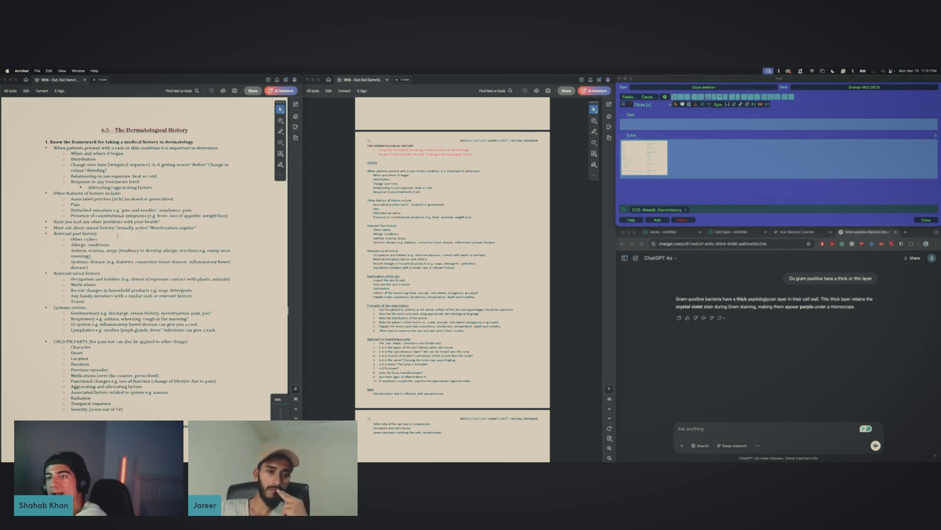
scroll(114, 235, up, 3)
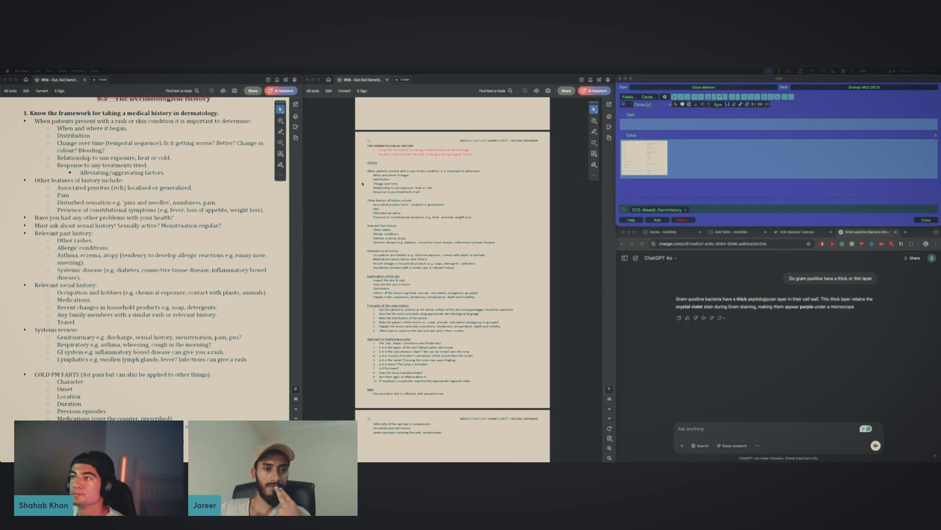
scroll(83, 186, up, 1)
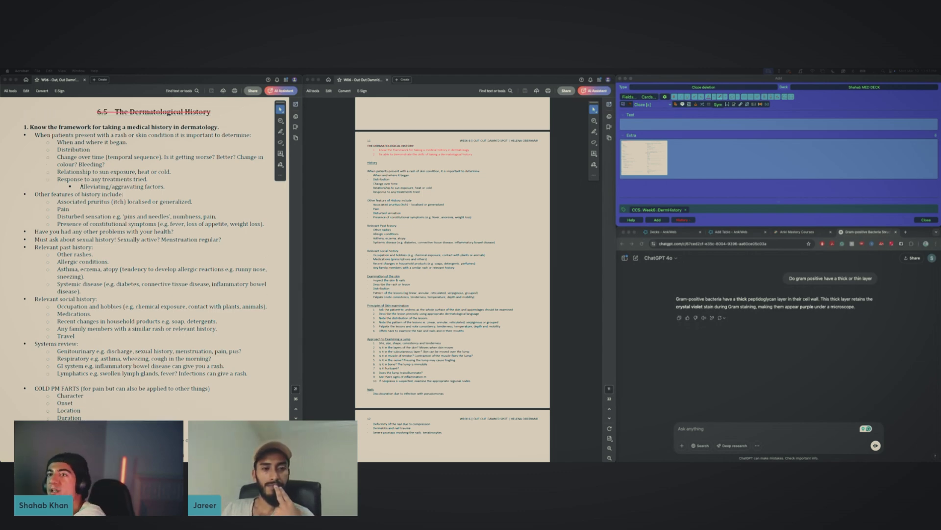
scroll(81, 187, up, 2)
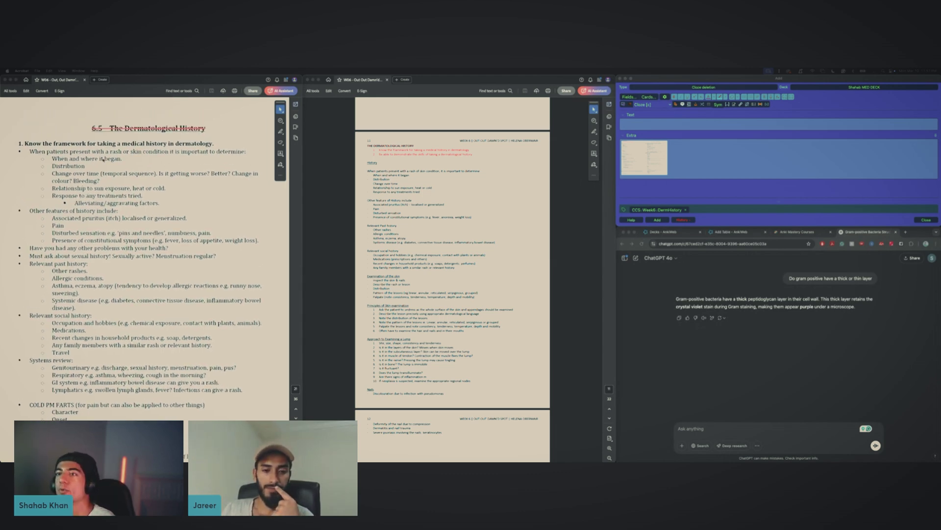
click(662, 132)
click(647, 124)
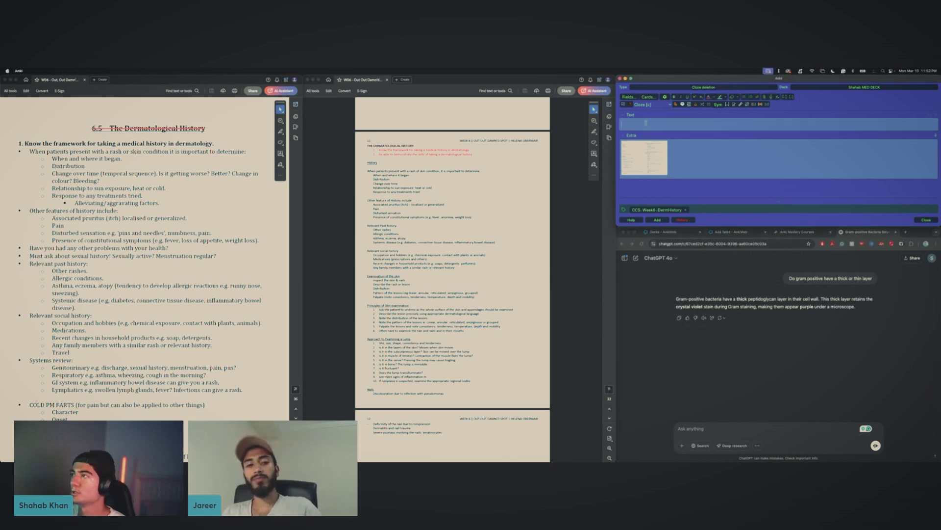
text(waht is it)
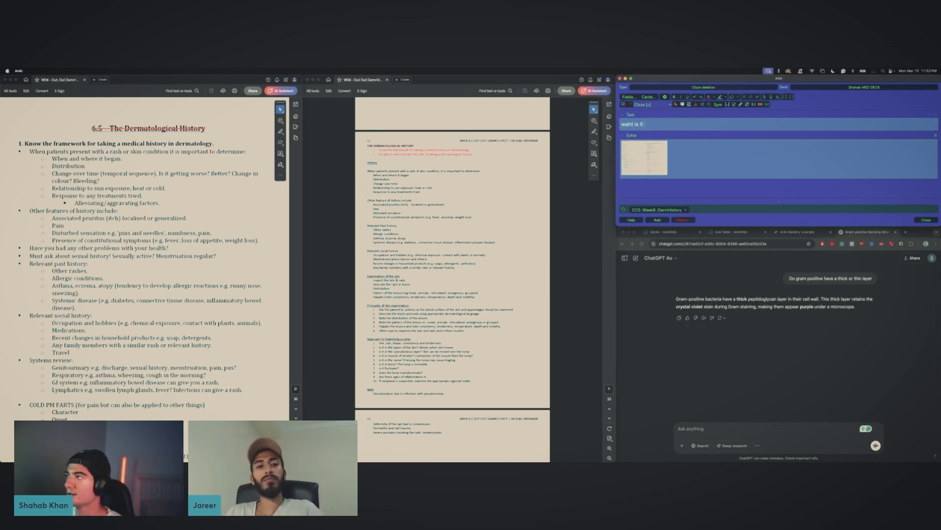
text( important to det)
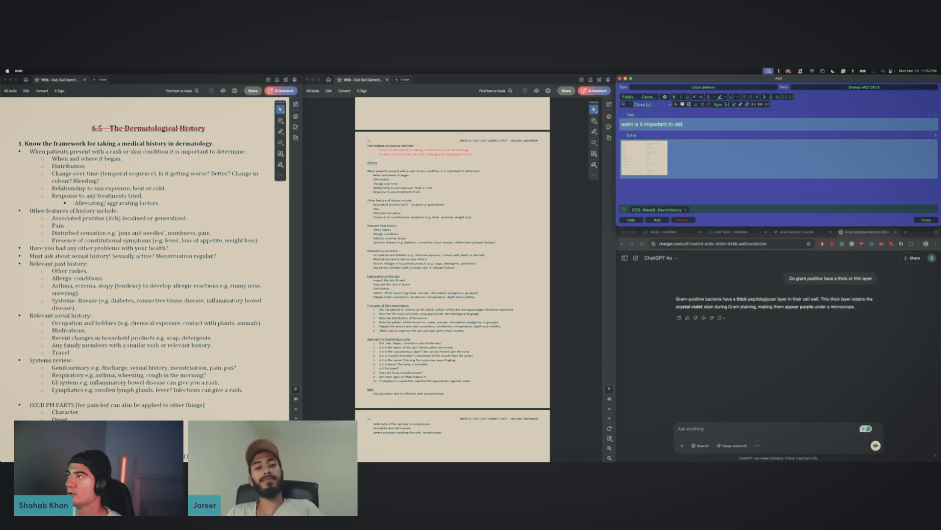
key(BackSpace)
key(BackSpace)
key(BackSpace)
key(BackSpace)
key(BackSpace)
key(BackSpace)
key(BackSpace)
key(BackSpace)
key(BackSpace)
key(BackSpace)
key(BackSpace)
key(BackSpace)
key(BackSpace)
key(BackSpace)
key(BackSpace)
key(BackSpace)
key(BackSpace)
key(BackSpace)
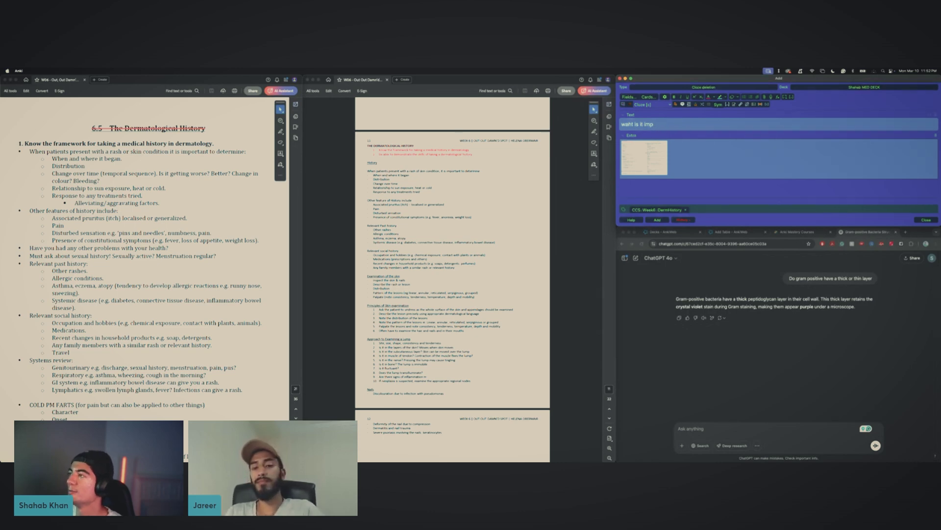
key(BackSpace)
key(BackSpace)
text(hat is )
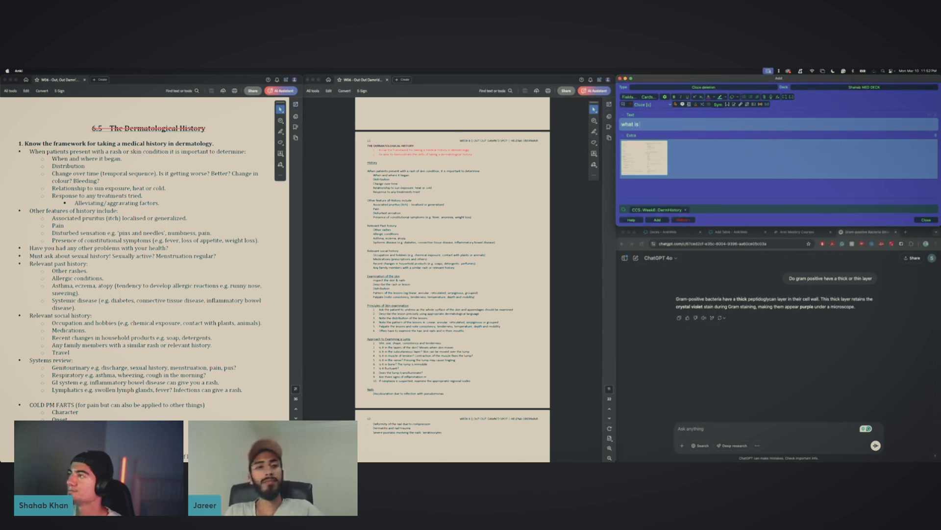
text(important to determi)
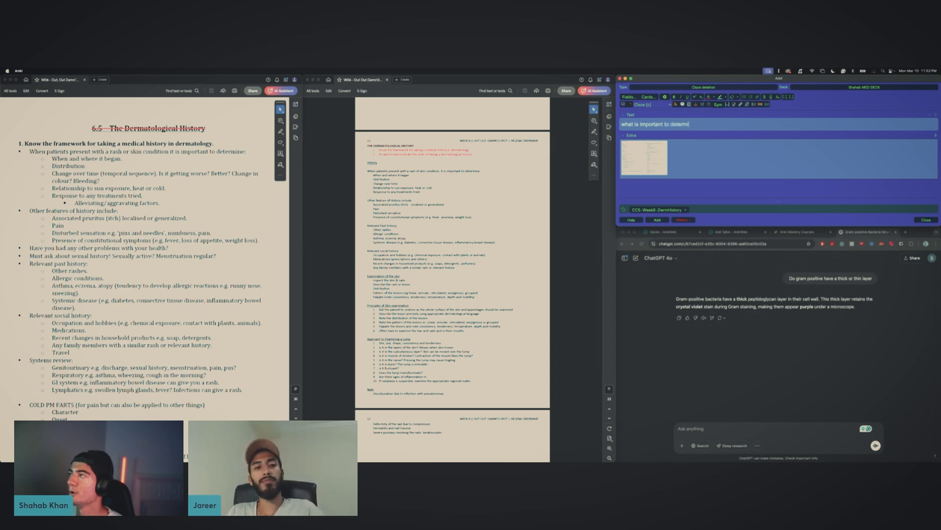
text(ne when a patient pre)
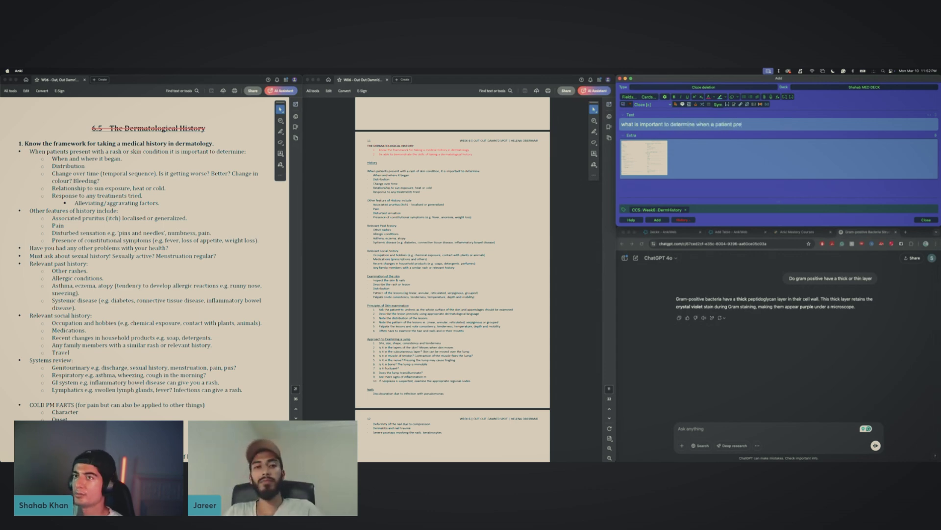
key(BackSpace)
key(BackSpace)
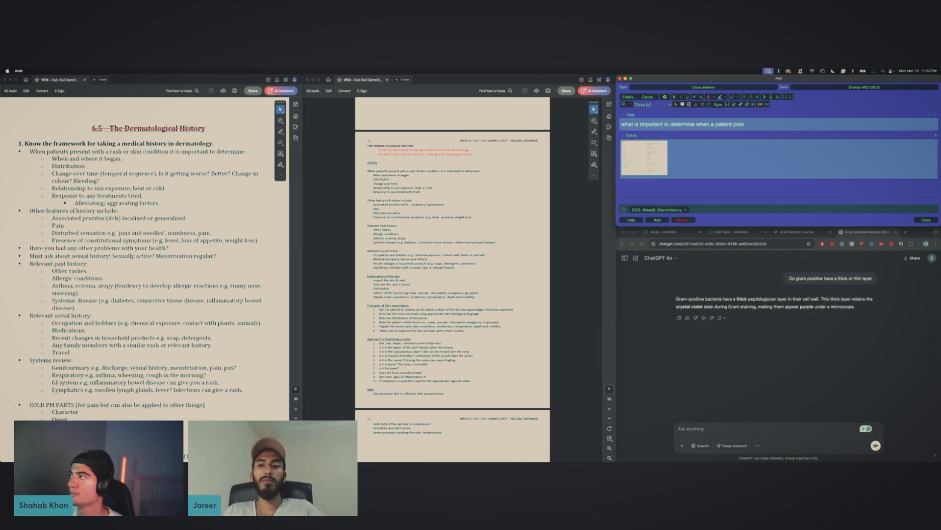
text(ents with a skin )
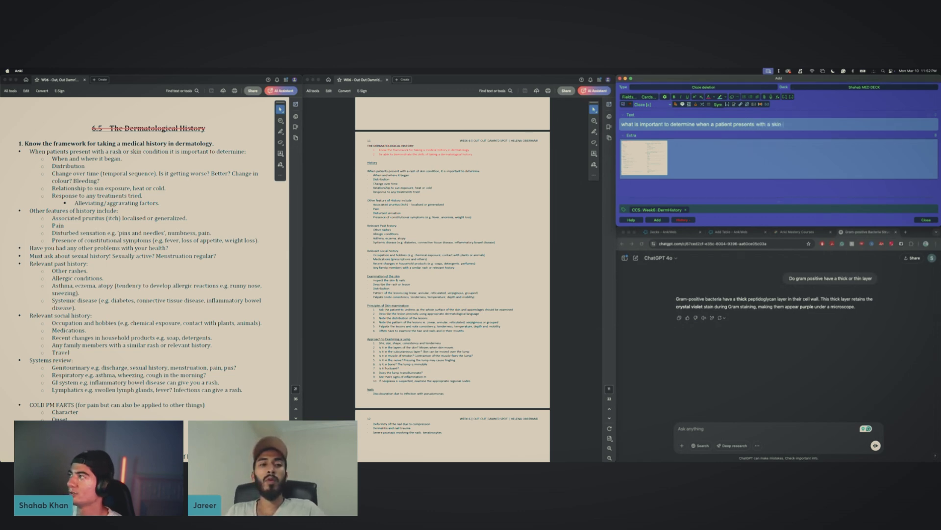
text(condition?)
Step: Start a c1 cloze on a new line below the question and enter "onset, distribution," as its first answers
key(Return)
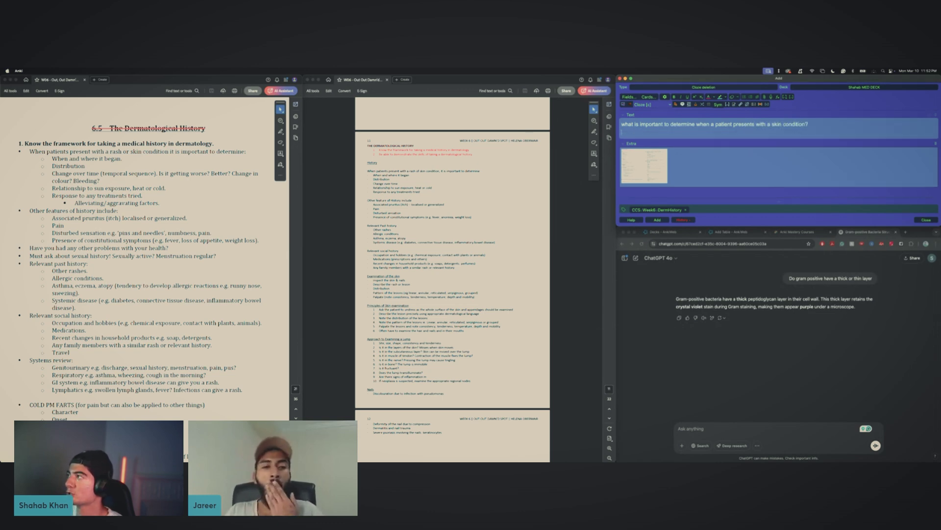
key(ctrl+shift+c)
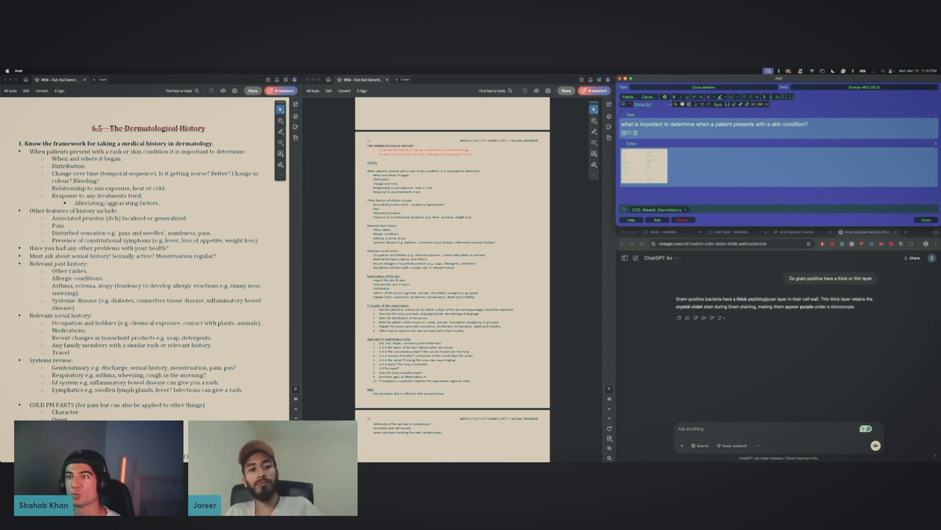
text(onset)
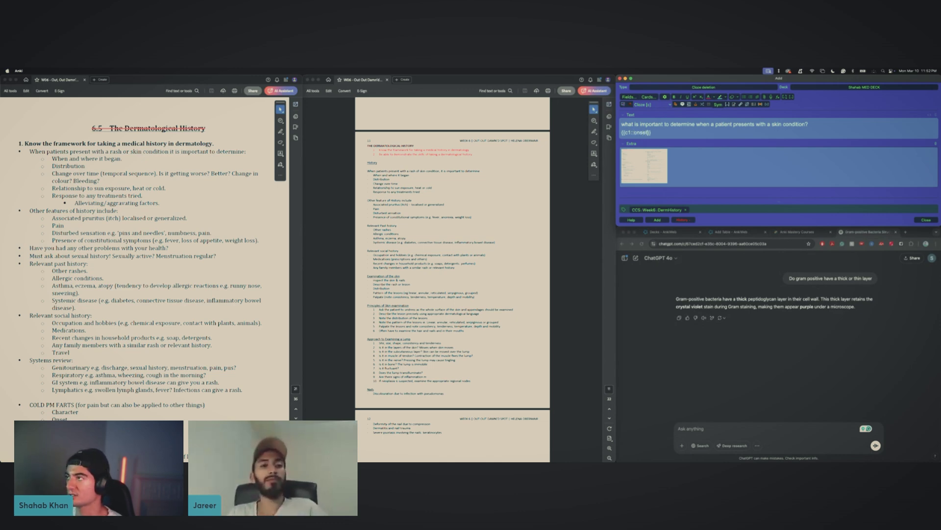
text(, distrib)
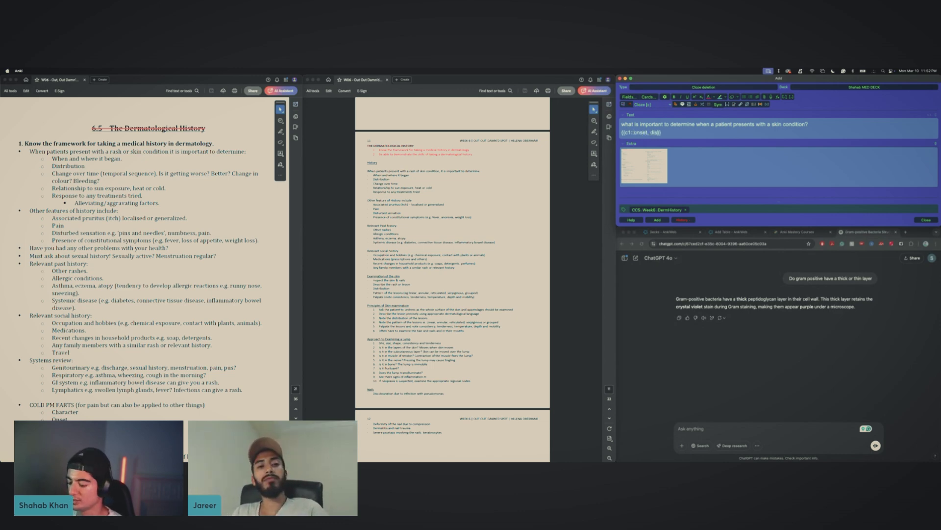
text(ution)
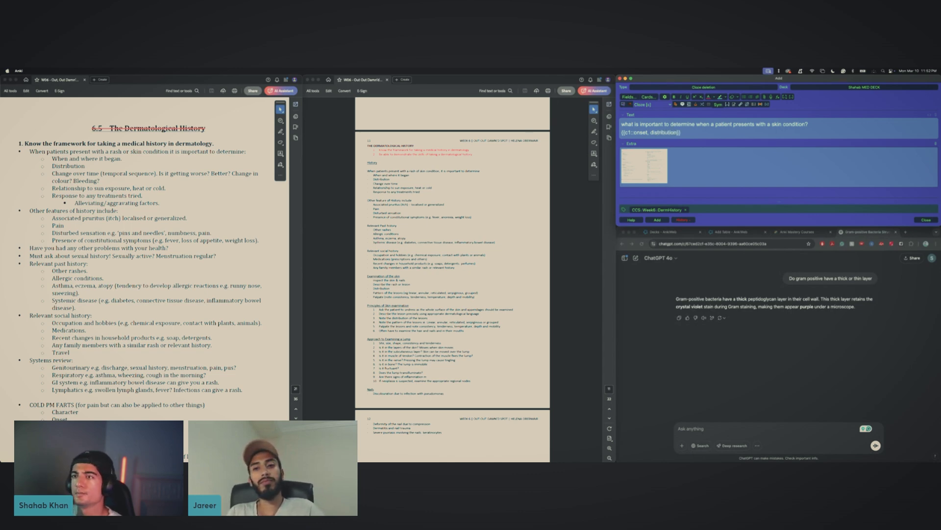
text(,)
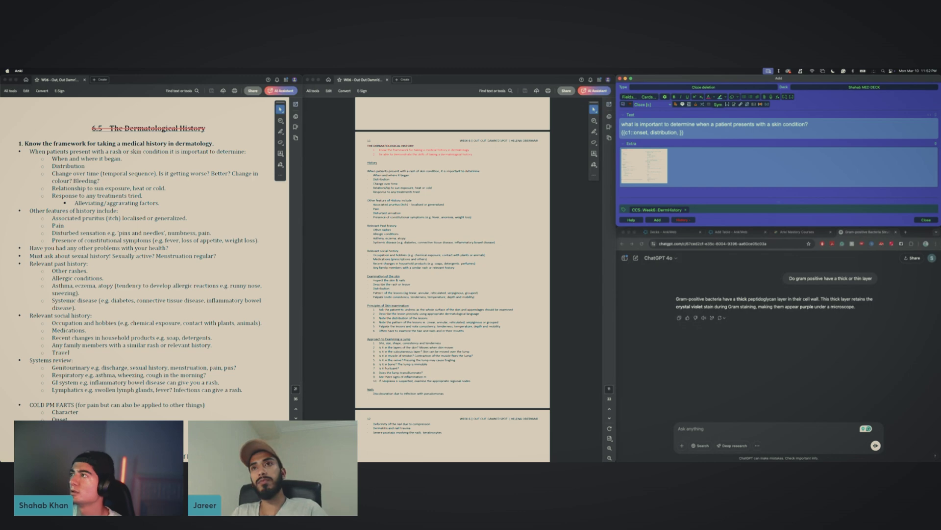
Step: Add "how it has changed over time?," as the third answer inside the cloze
text( change)
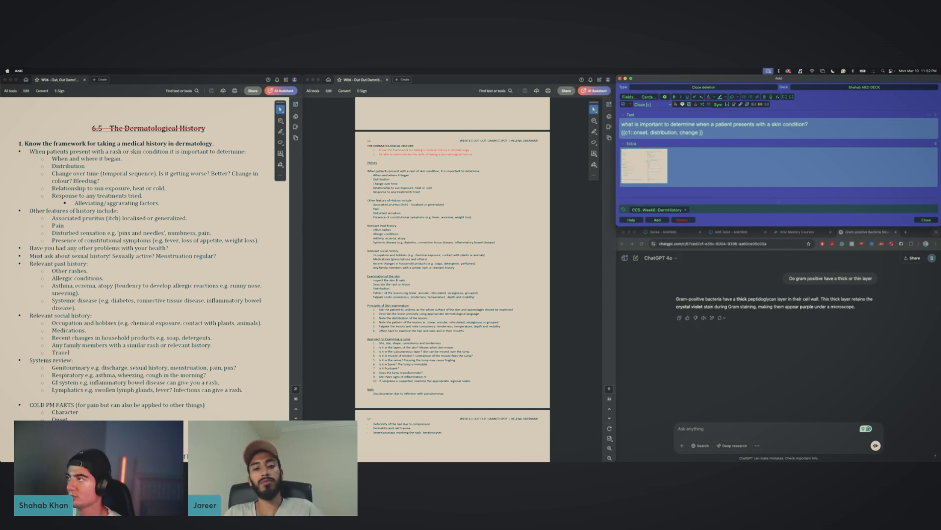
key(BackSpace)
key(BackSpace)
key(BackSpace)
key(BackSpace)
key(BackSpace)
key(BackSpace)
text(how it)
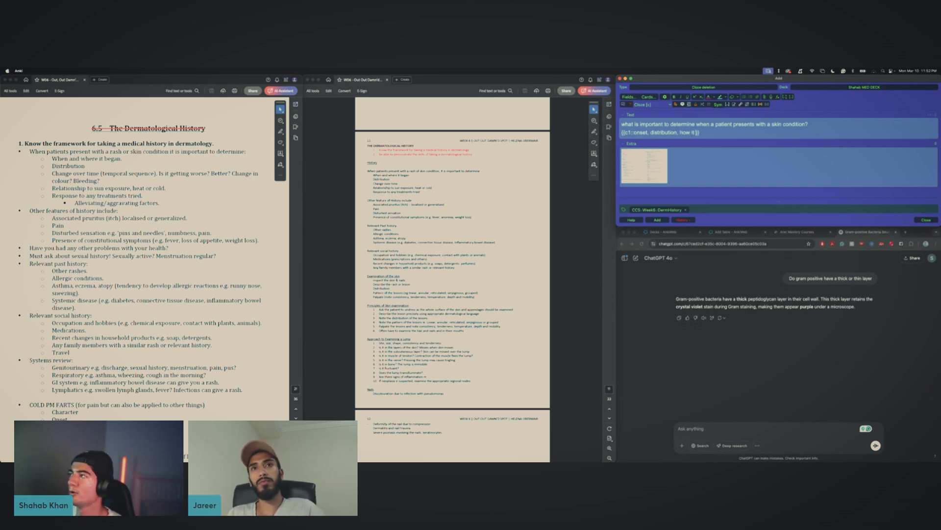
text( has changed o)
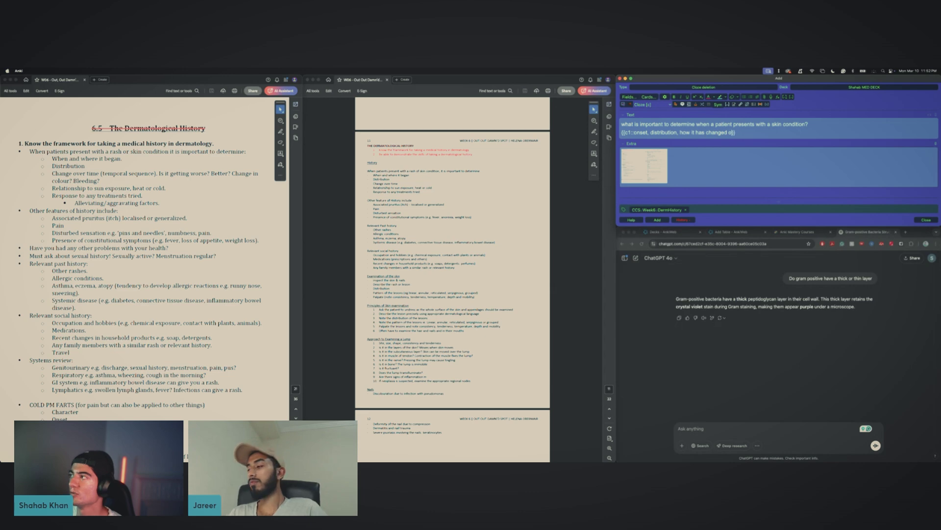
key(BackSpace)
key(BackSpace)
text(over time)
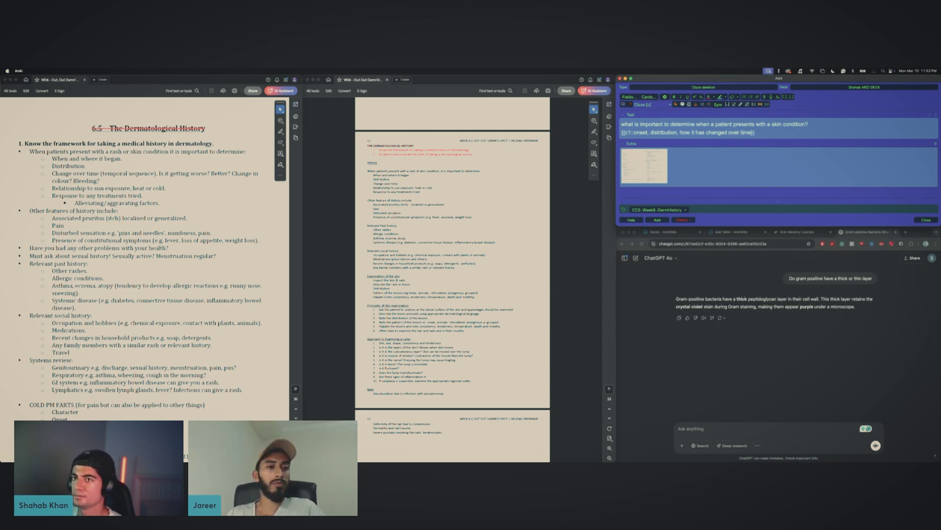
text(?,)
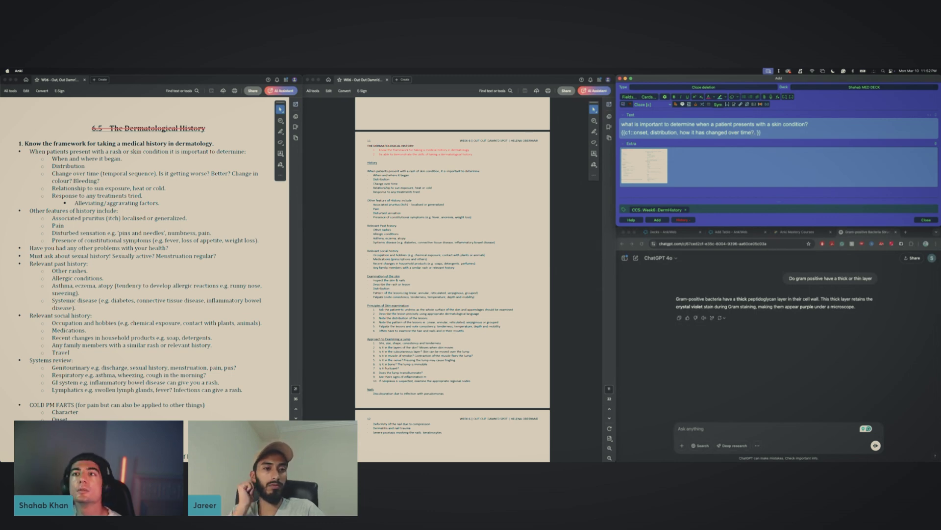
Step: Complete the cloze answer with "relationship to sun exposure and temperature and responses to treatment"
text( relationship to)
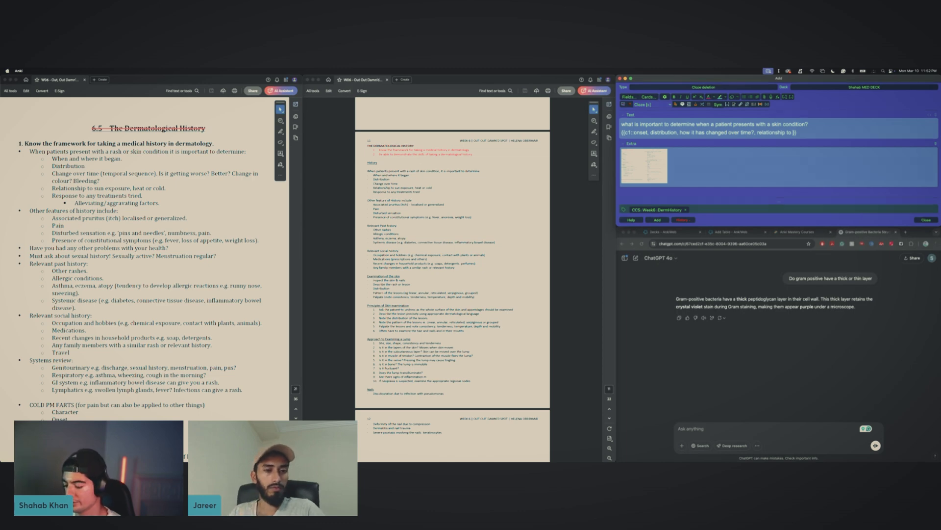
text( sun)
text( exposure, rel)
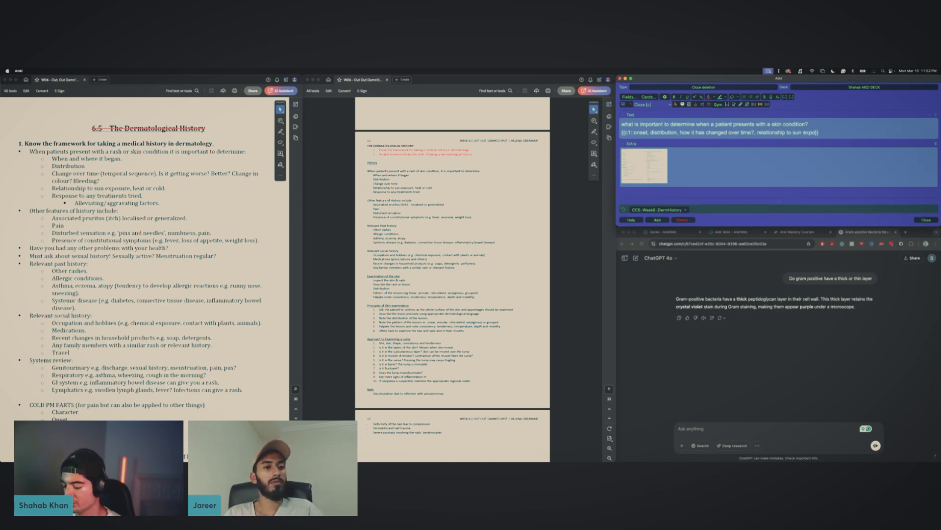
text(ation)
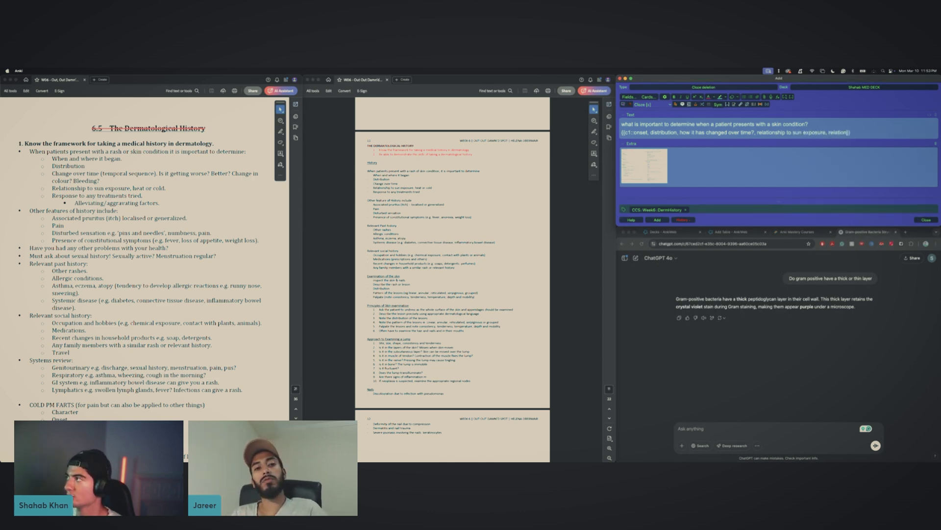
key(BackSpace)
key(BackSpace)
key(BackSpace)
key(BackSpace)
key(BackSpace)
key(BackSpace)
key(BackSpace)
key(BackSpace)
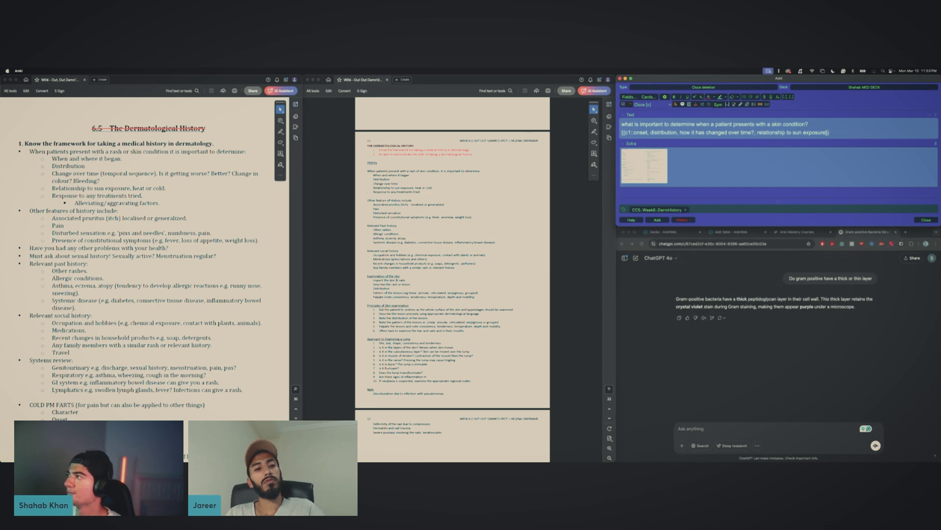
text(and temperature)
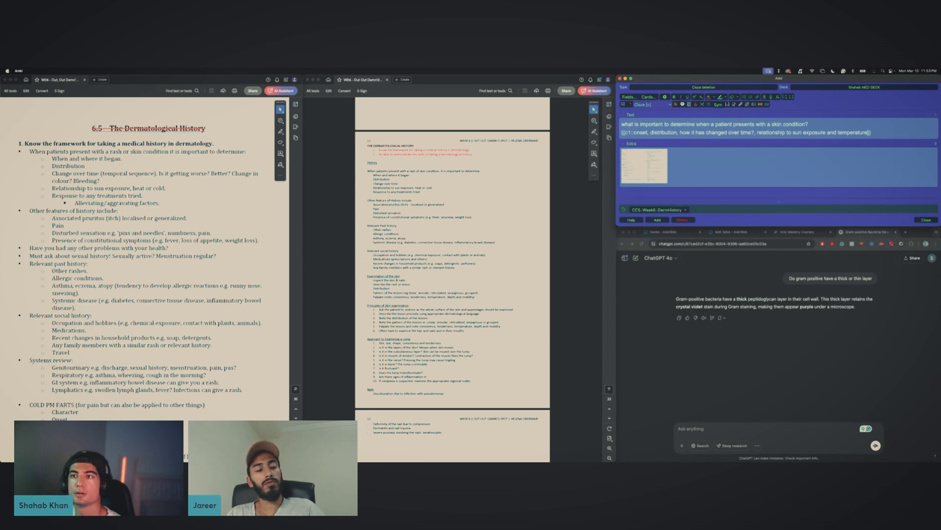
text( and responses to )
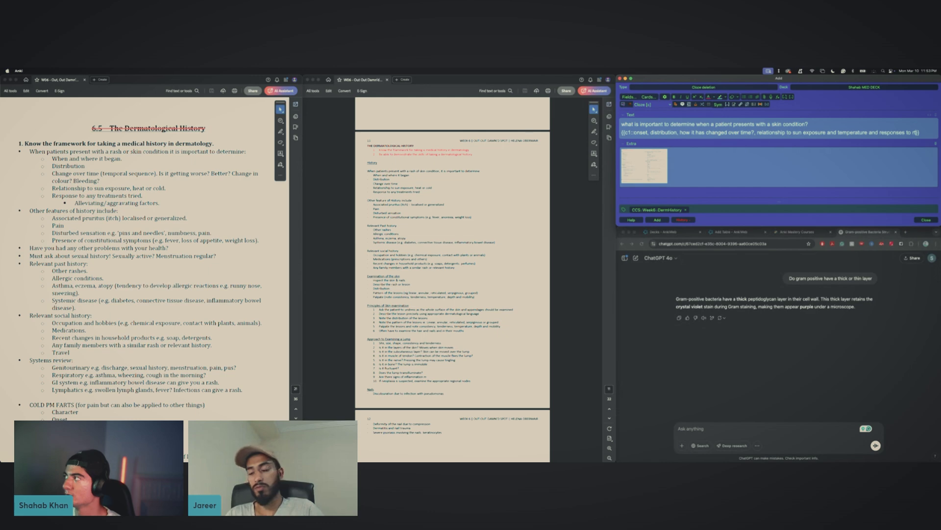
text(treatment)
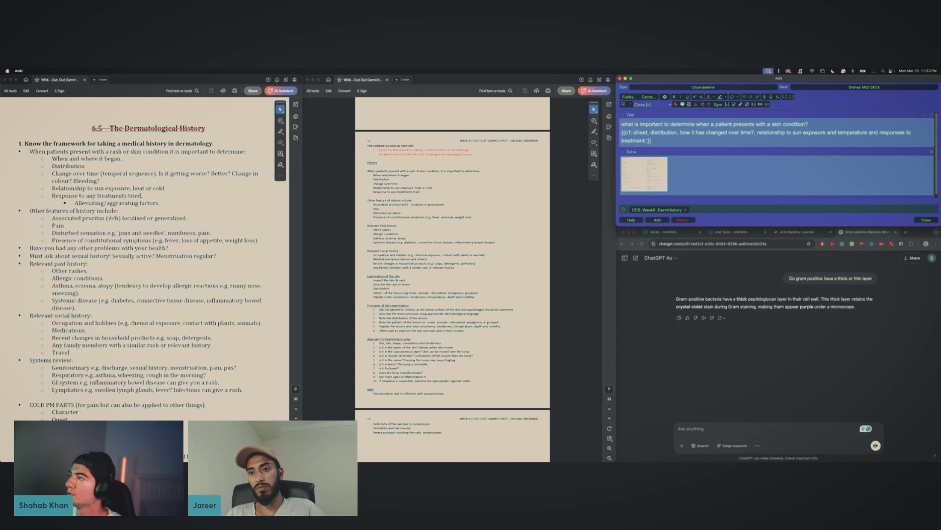
Step: Put onset and distribution on separate lines within the cloze, removing the commas after them
click(636, 132)
key(Return)
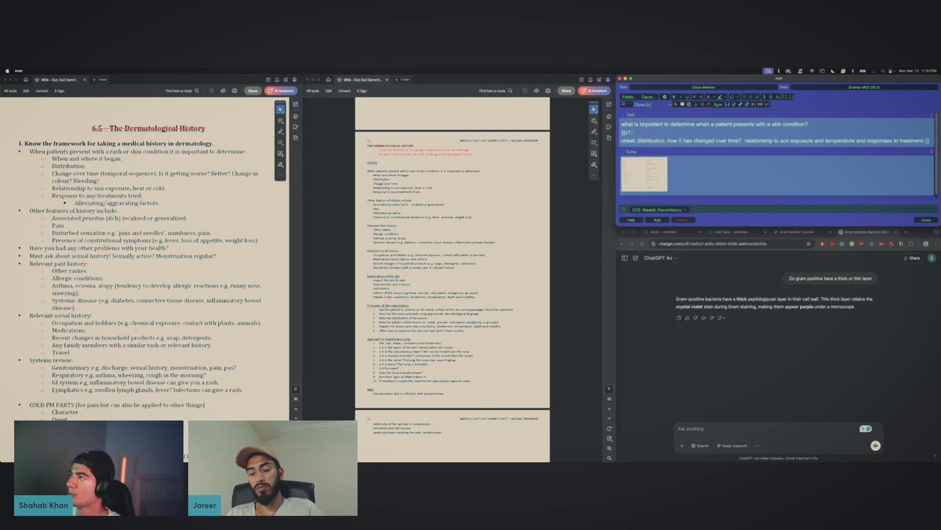
key(BackSpace)
key(BackSpace)
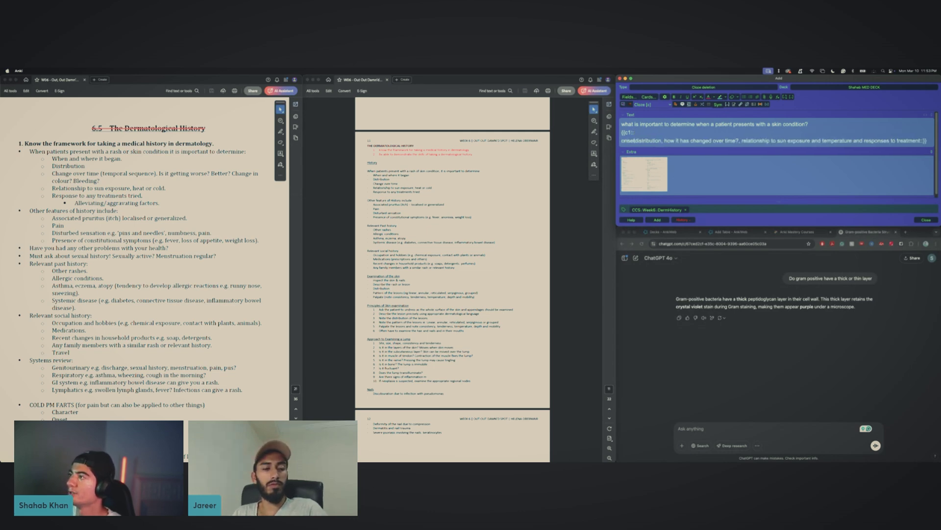
key(Return)
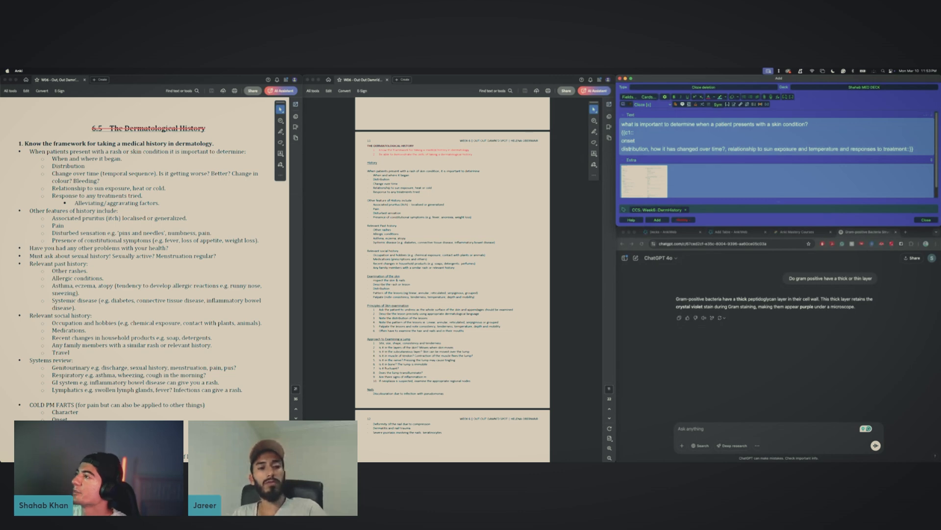
key(BackSpace)
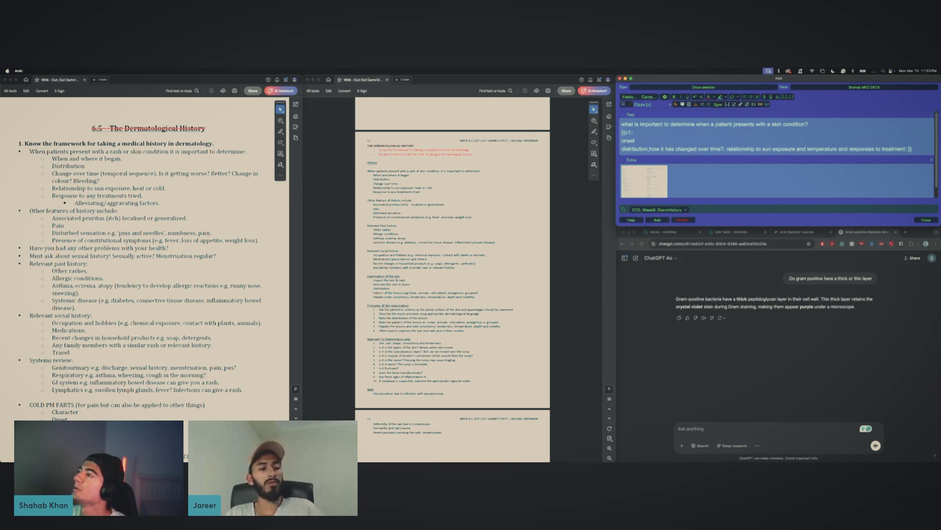
key(BackSpace)
key(Return)
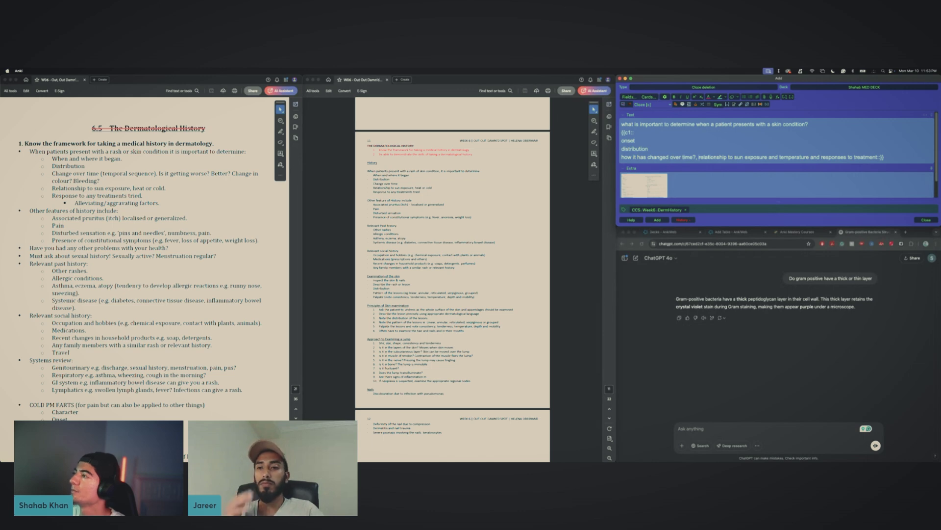
Step: Split the rest of the cloze into lines after "over time?" and "sun exposure", removing the joining comma and "and"
key(BackSpace)
key(BackSpace)
key(Return)
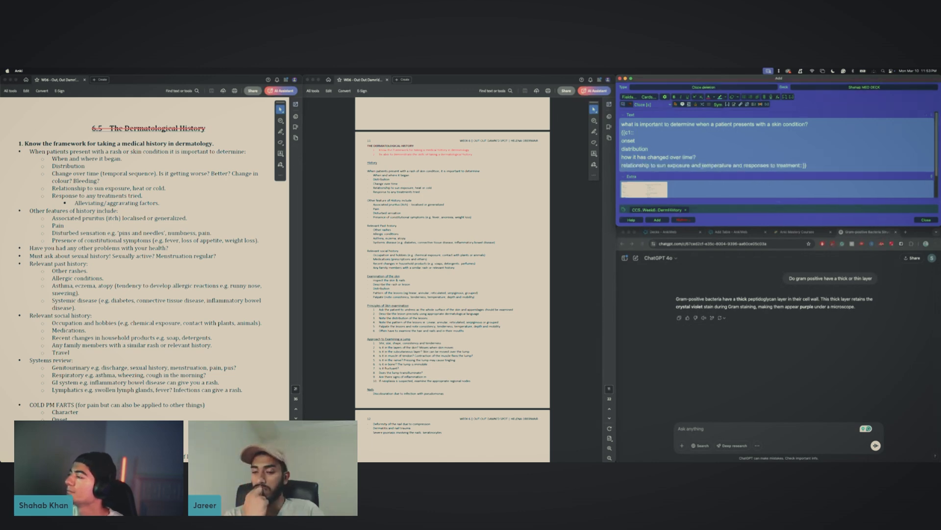
key(BackSpace)
key(BackSpace)
key(BackSpace)
key(BackSpace)
key(BackSpace)
key(Return)
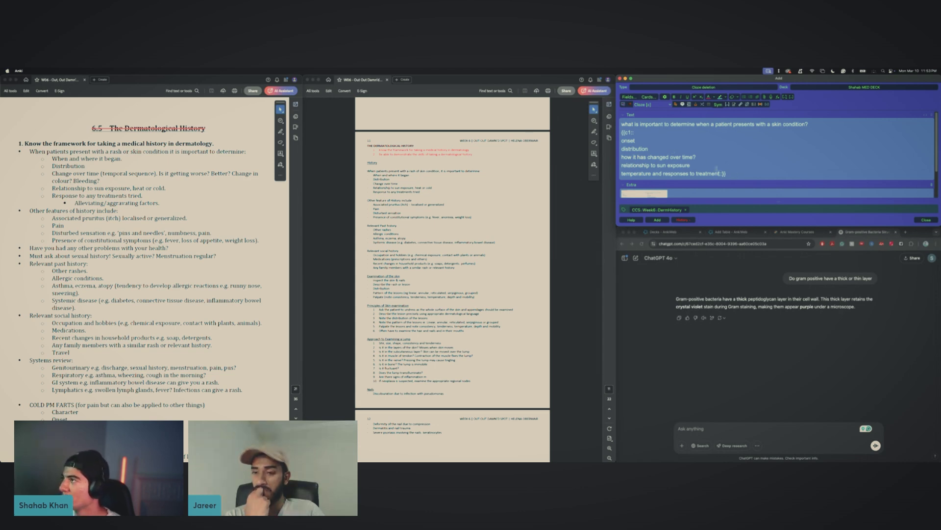
Step: Enter "5X=>" as the hint at the end of the cloze
click(709, 155)
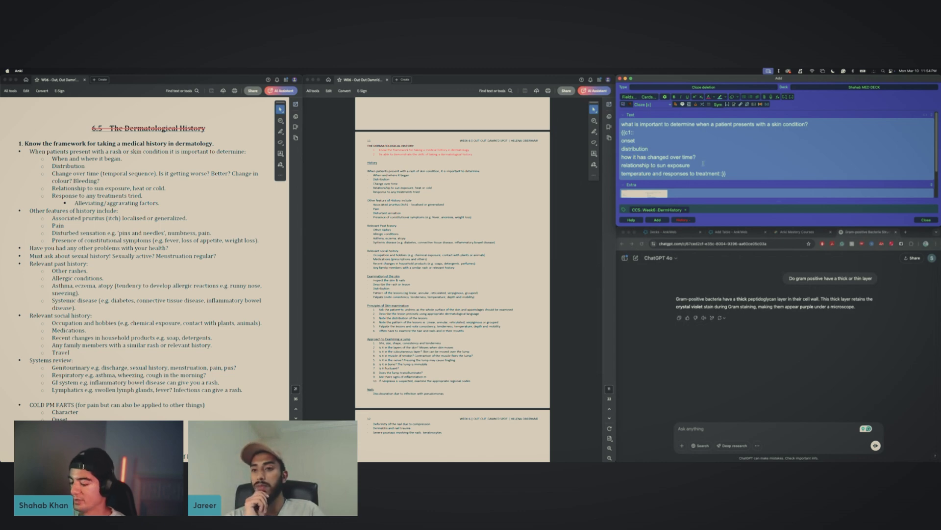
text(5X)
text(==)
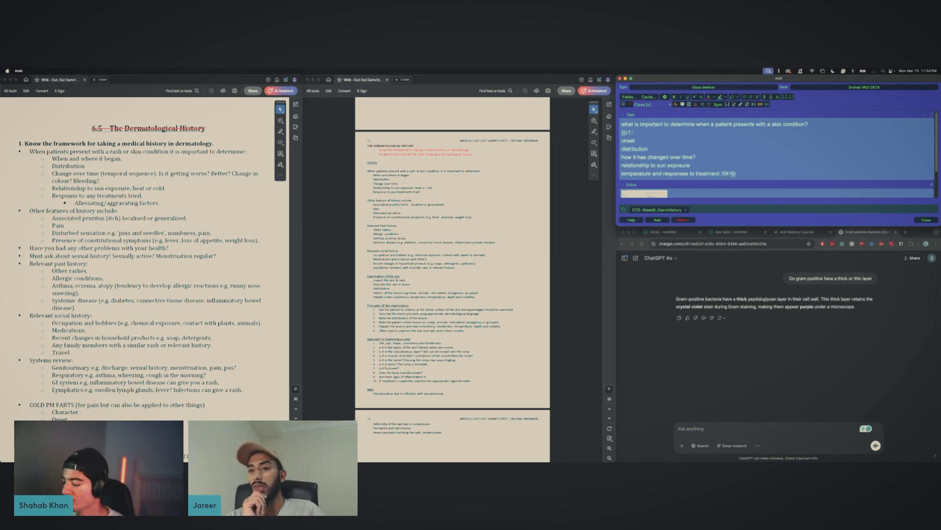
key(BackSpace)
key(BackSpace)
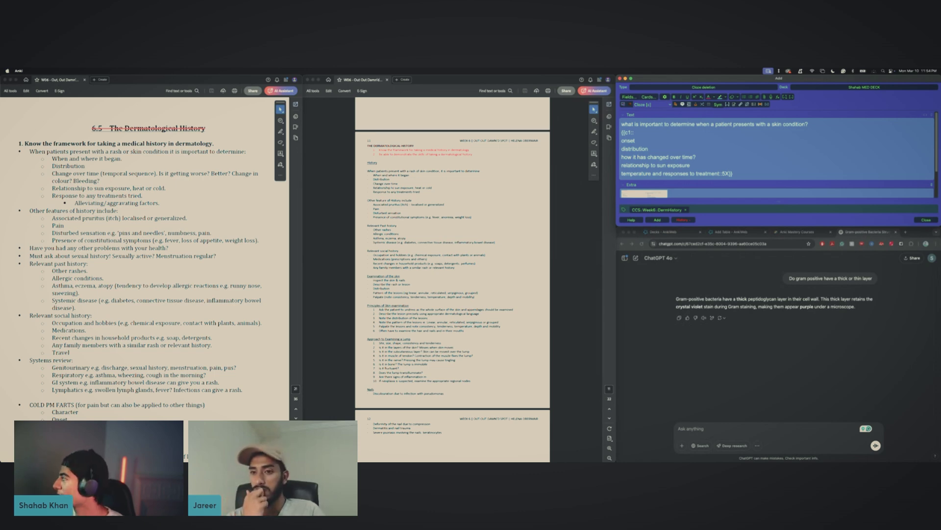
text(=)
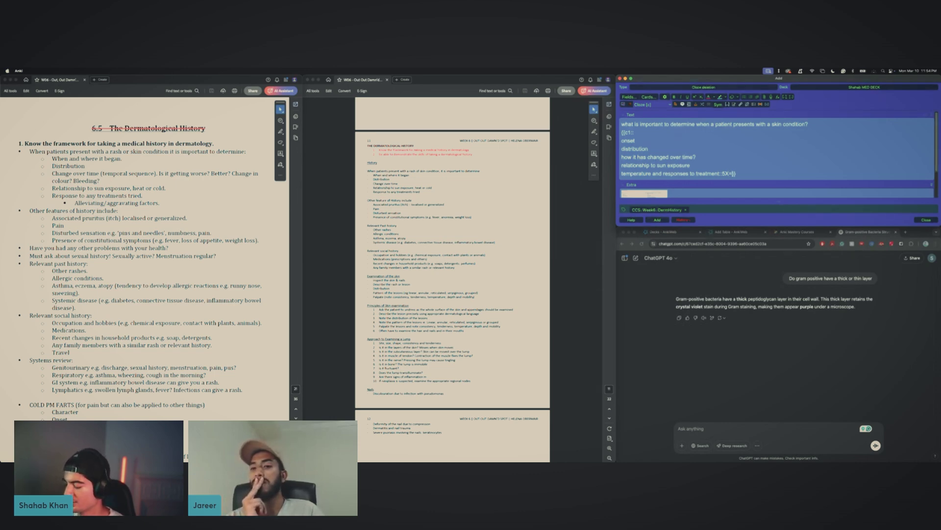
text(=)
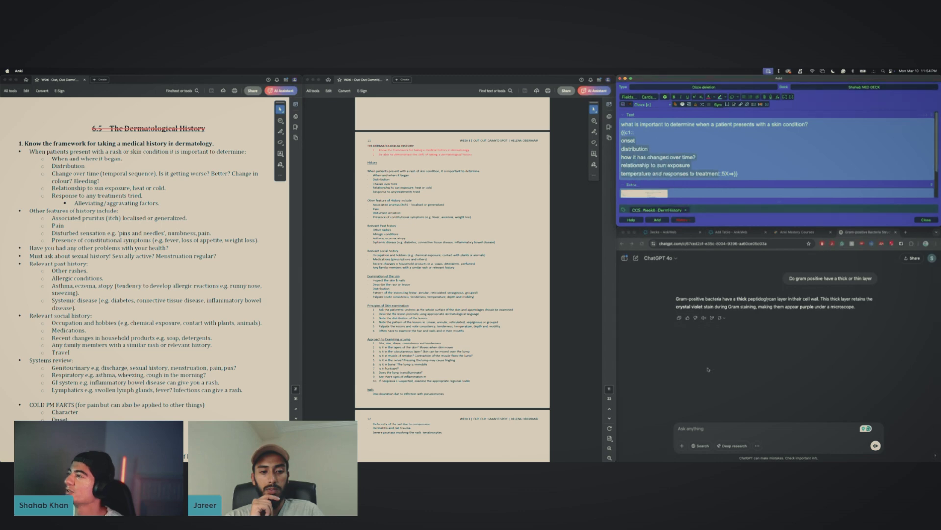
Step: Switch to ChatGPT and send the cloze's answer list with the request "make me a mnemonic"
click(712, 424)
text(onset distribution how it has changed over time? relationship to sun exposure temperature and responses to treatment)
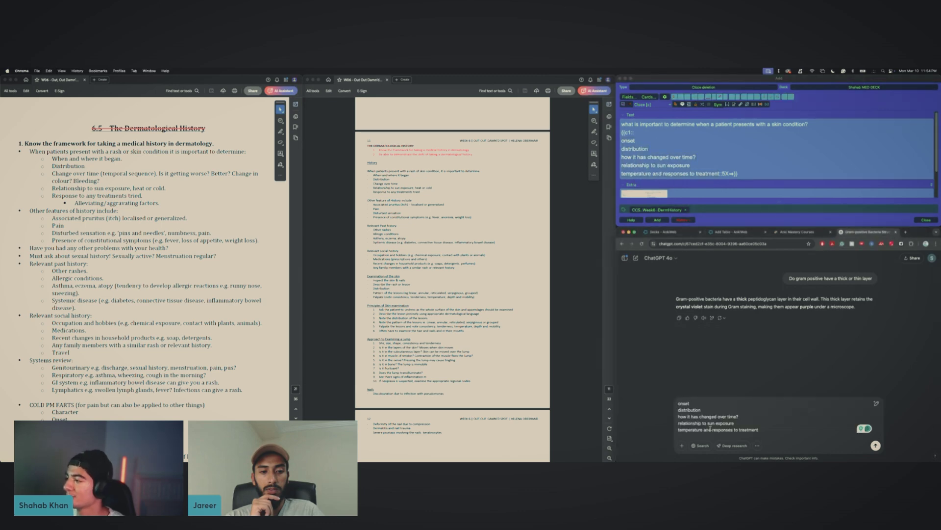
text(make me a mnemoni)
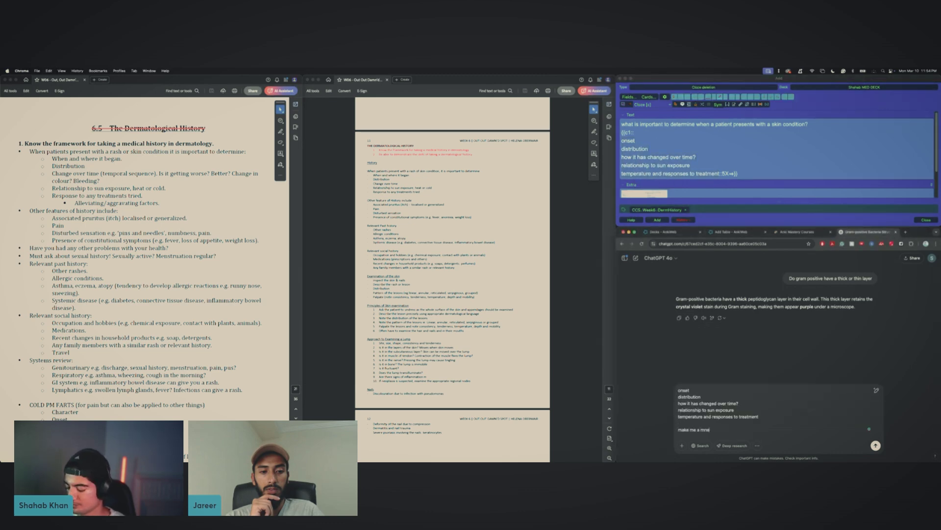
text(c)
key(Return)
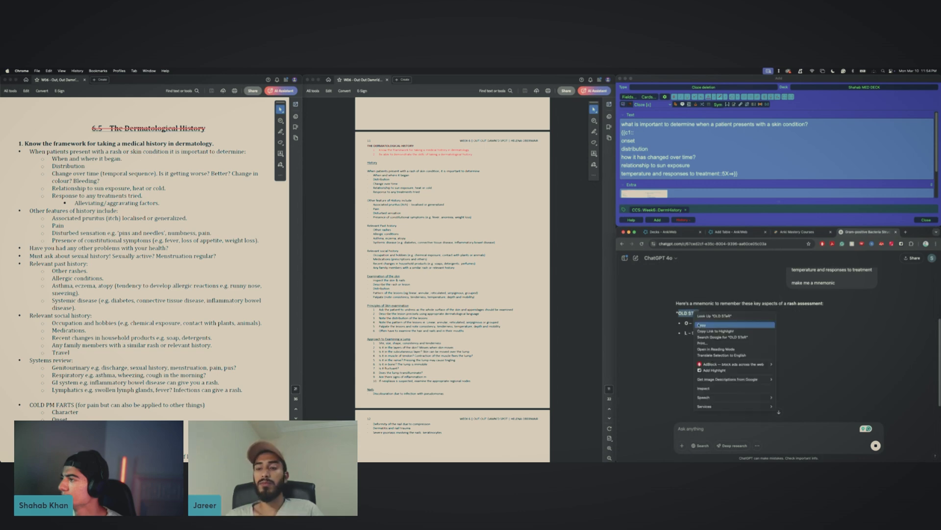
Step: Copy the mnemonic name OLD STeR from the reply and add it after "5X=>" in the Anki note's cloze hint
click(756, 202)
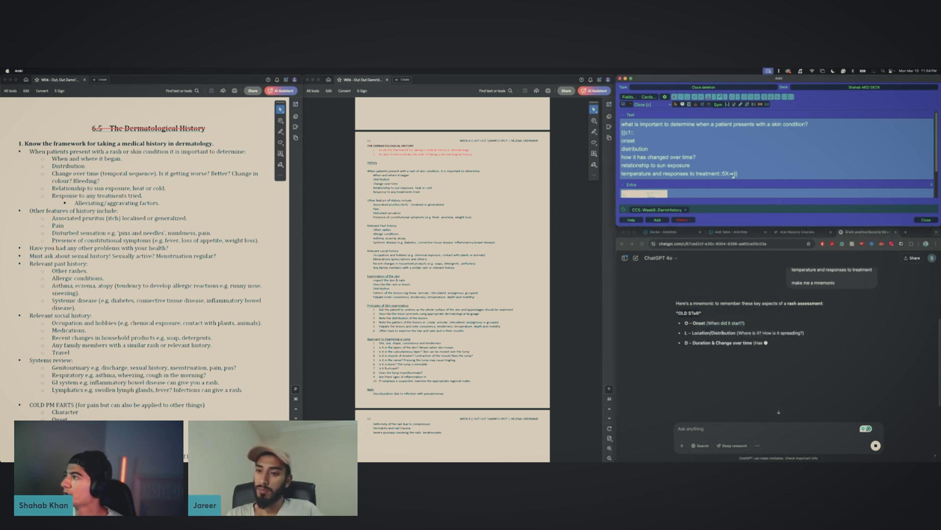
text(OLD STeR)
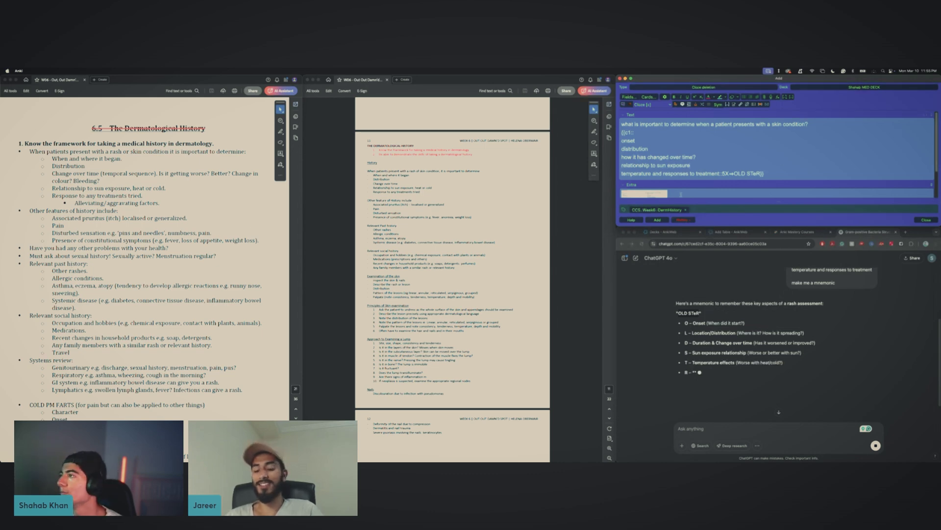
Step: Add the finished skin-condition history cloze note to the deck
click(660, 222)
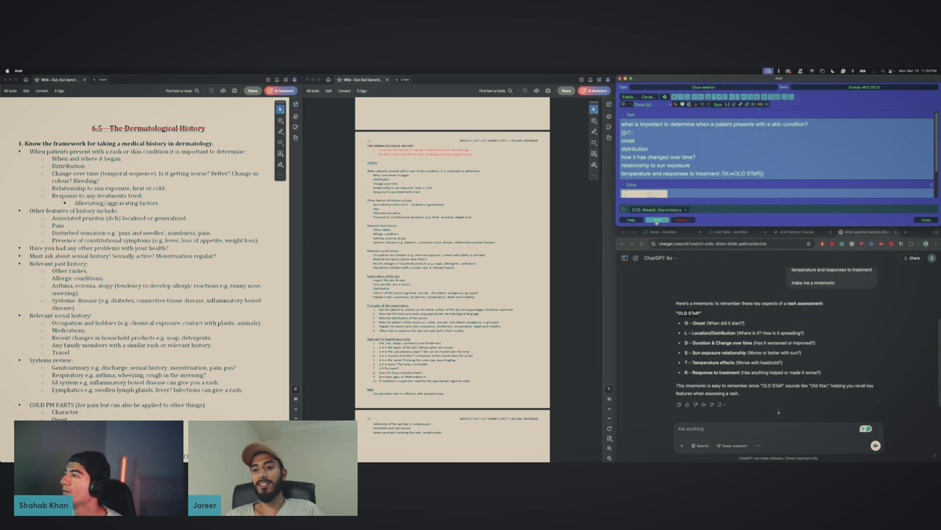
click(658, 219)
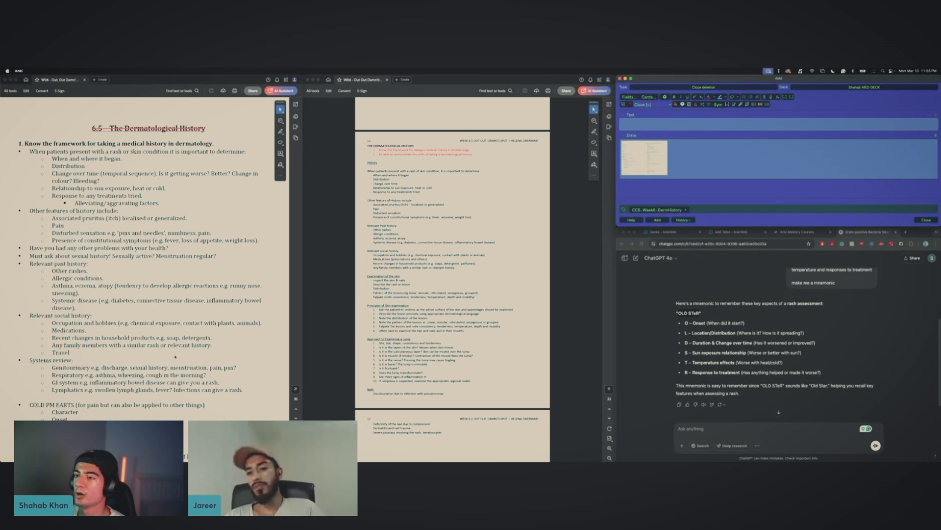
Step: Find the "Stages of Acne" diagram in the lecture PDF and capture a screenshot of it
scroll(182, 357, down, 10)
scroll(183, 358, down, 20)
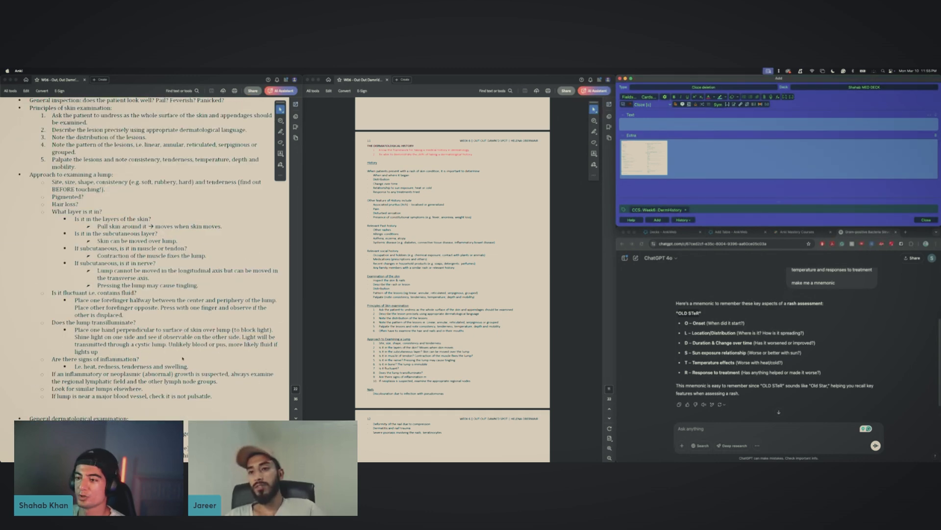
scroll(182, 364, down, 15)
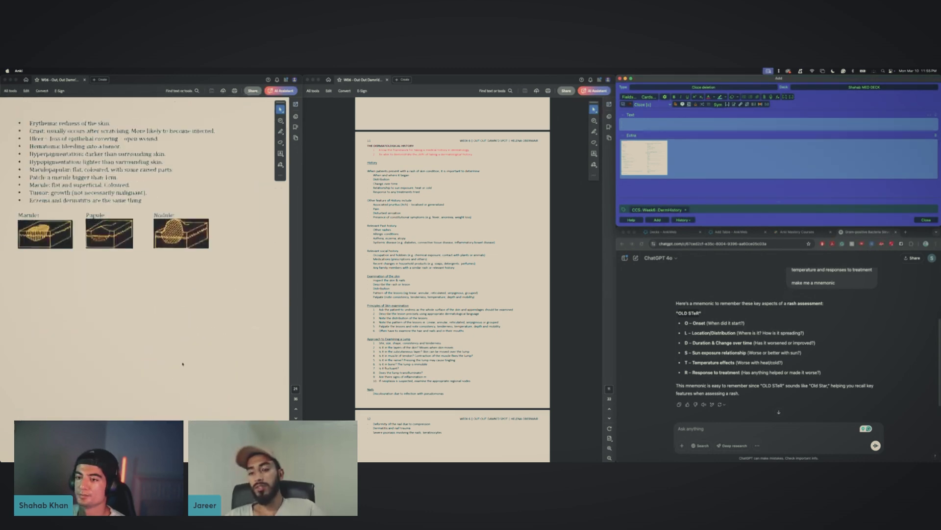
scroll(183, 362, up, 3)
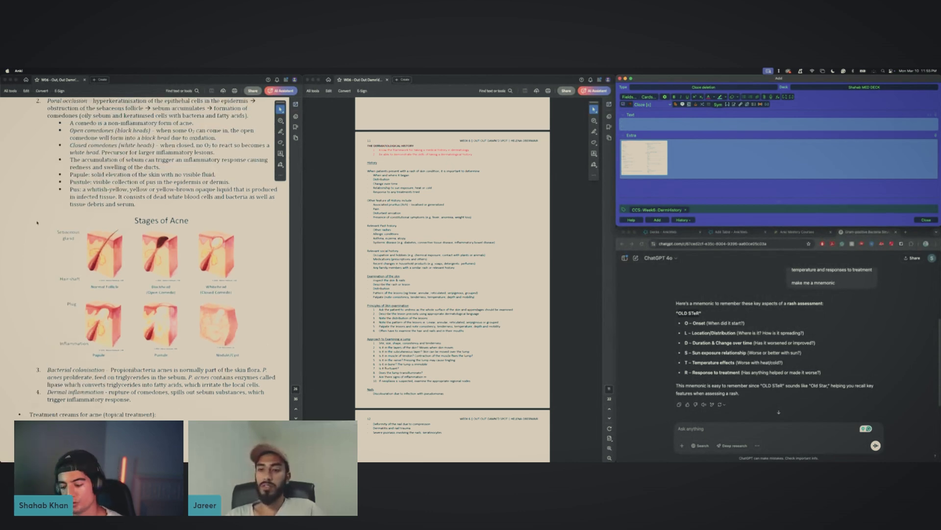
drag(36, 209, 271, 362)
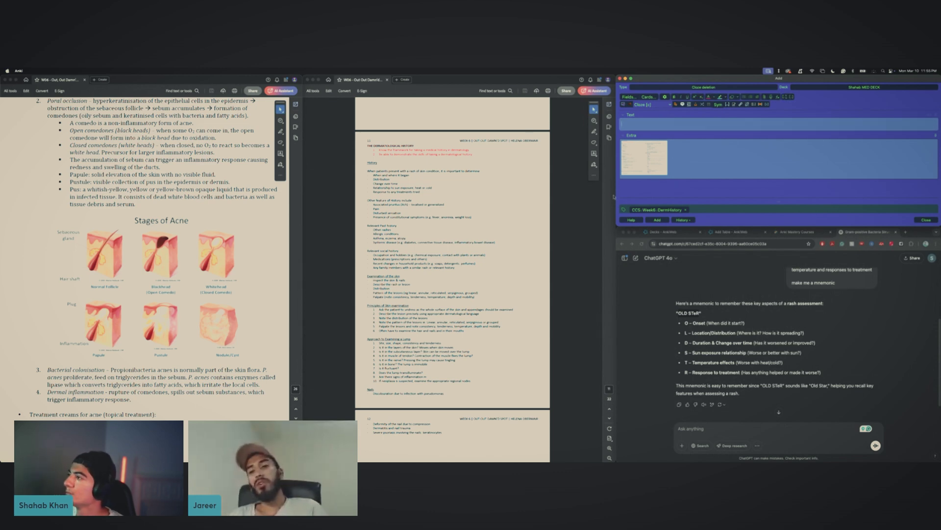
Step: Replace the tag on the new note with BCS::Week6::Acne
click(637, 210)
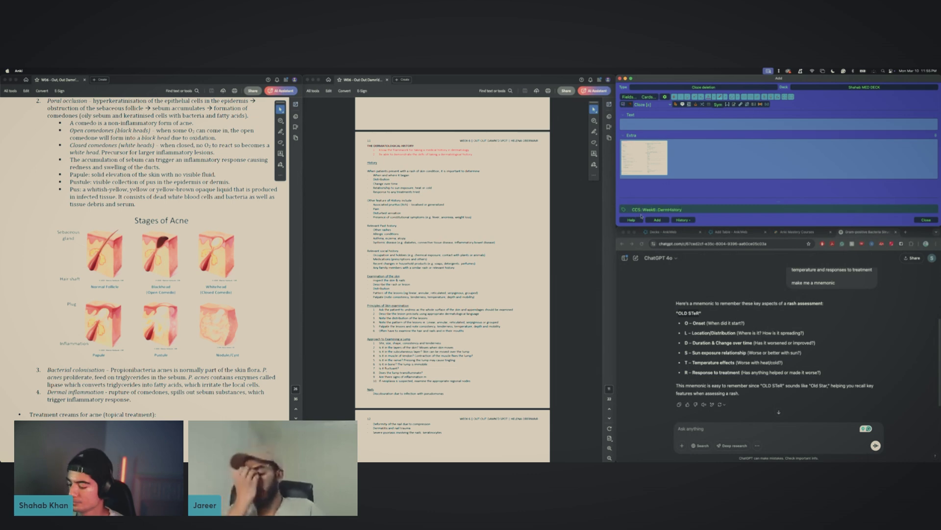
key(BackSpace)
text(B)
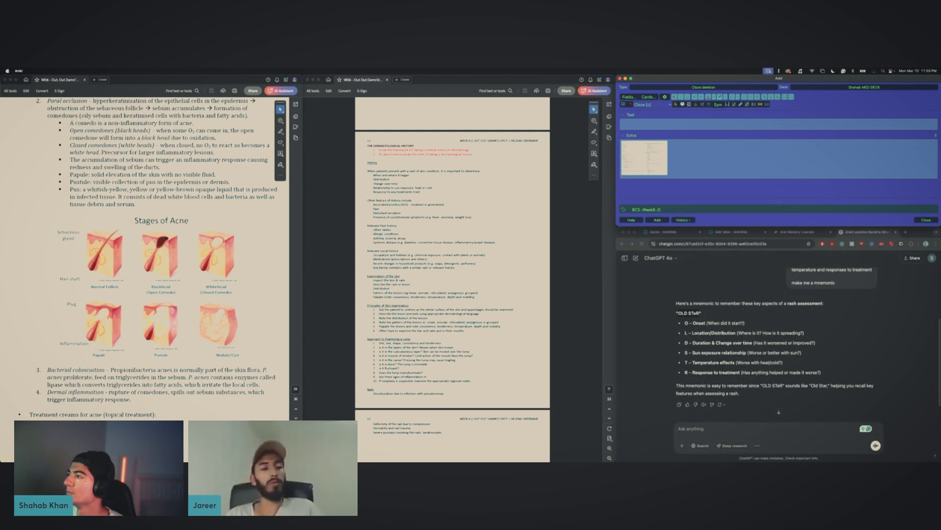
key(BackSpace)
text(Acne)
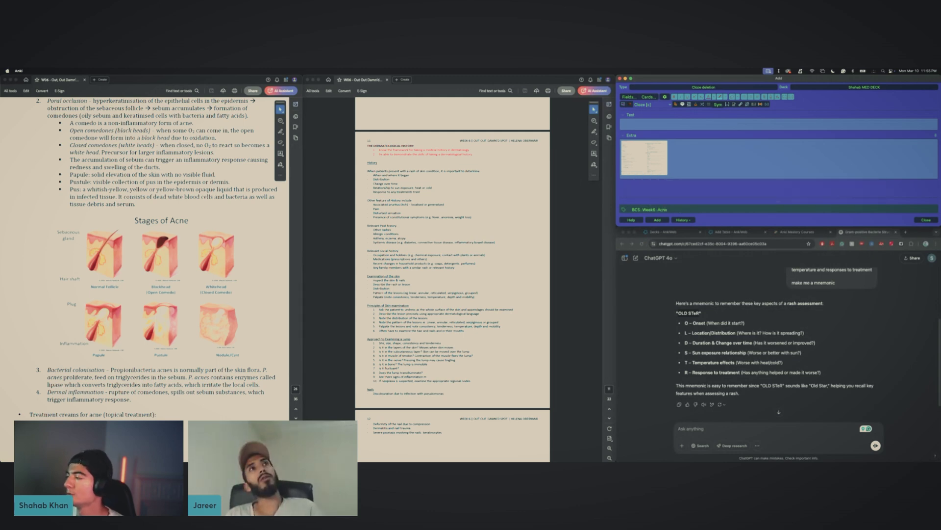
key(Return)
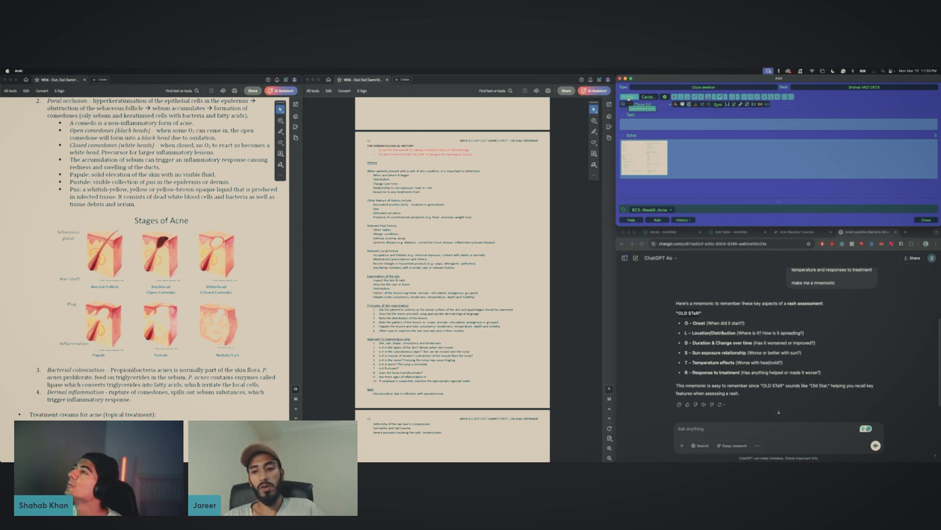
Step: Start an image occlusion note and choose the Stages of Acne screenshot from the Desktop as its image
click(625, 106)
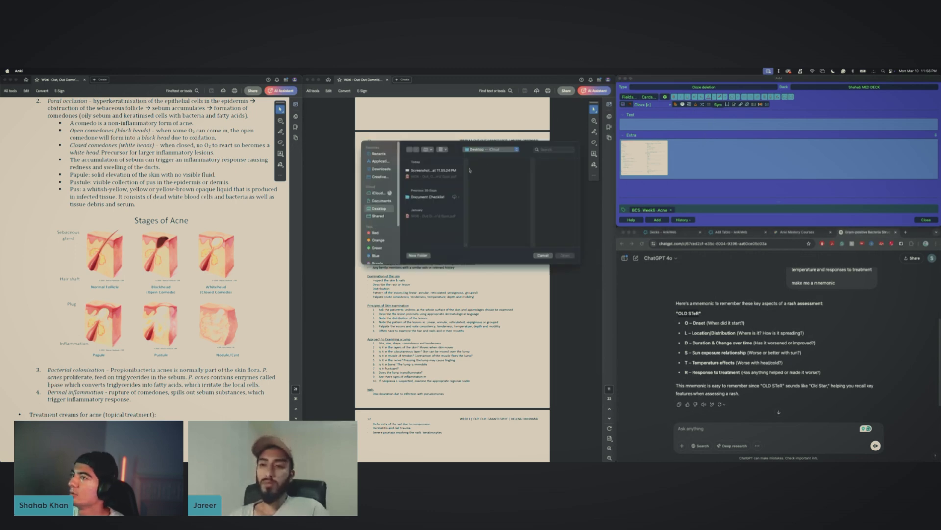
click(442, 170)
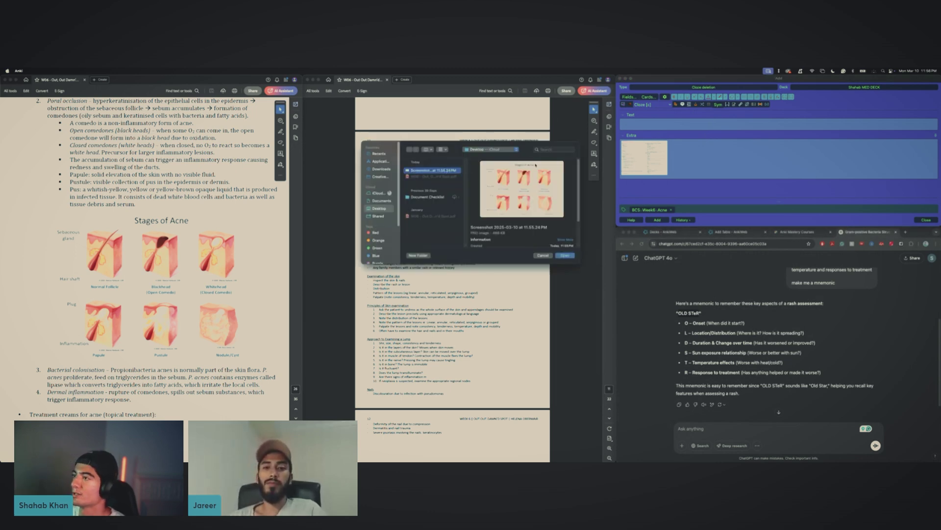
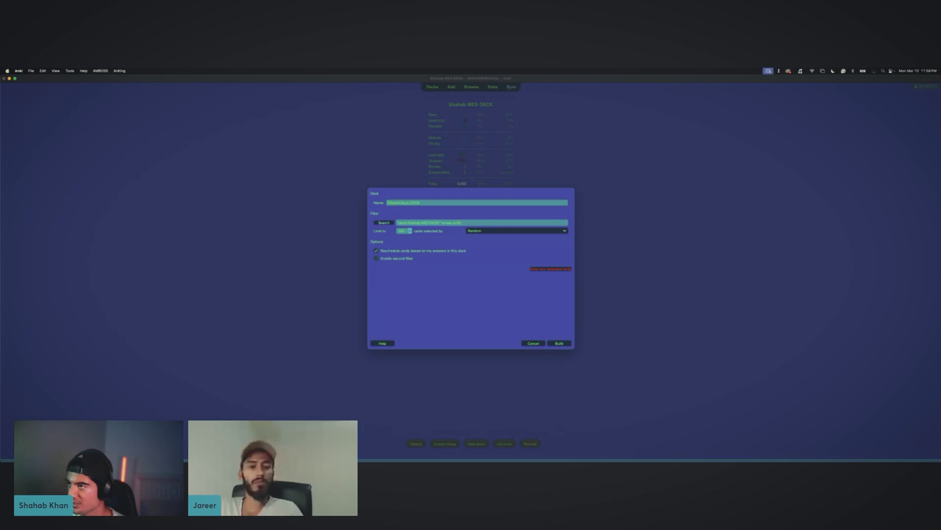
Step: Build a filtered deck limited to BCS::Week6::Acne cards, selected by order added, and start studying it
text(is:new)
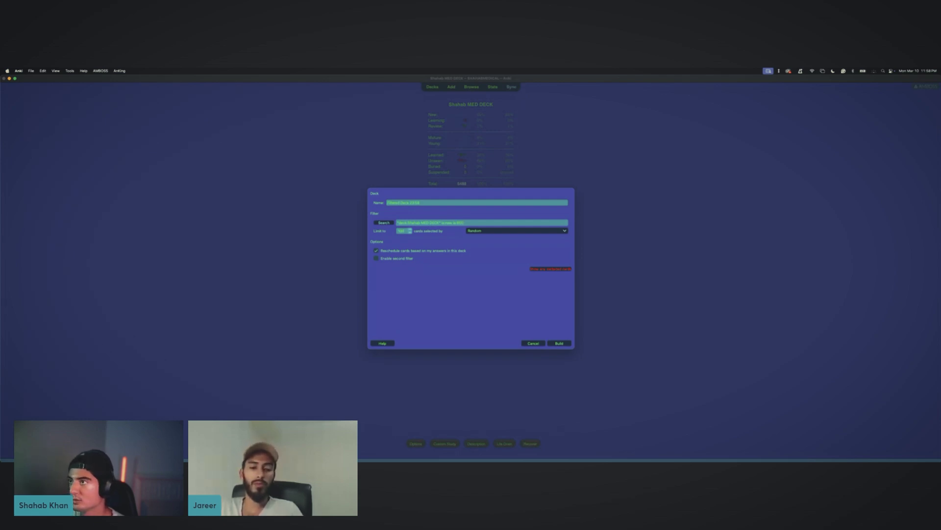
text(6)
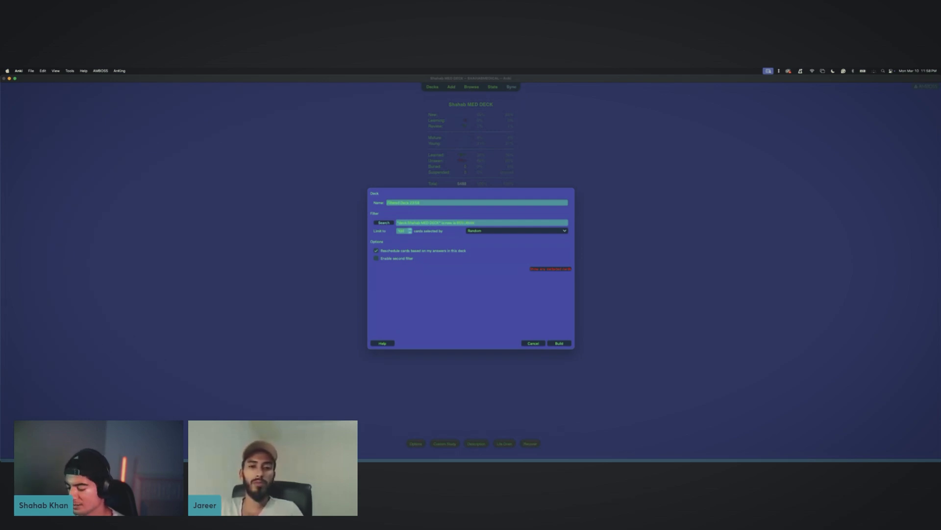
text( -is:)
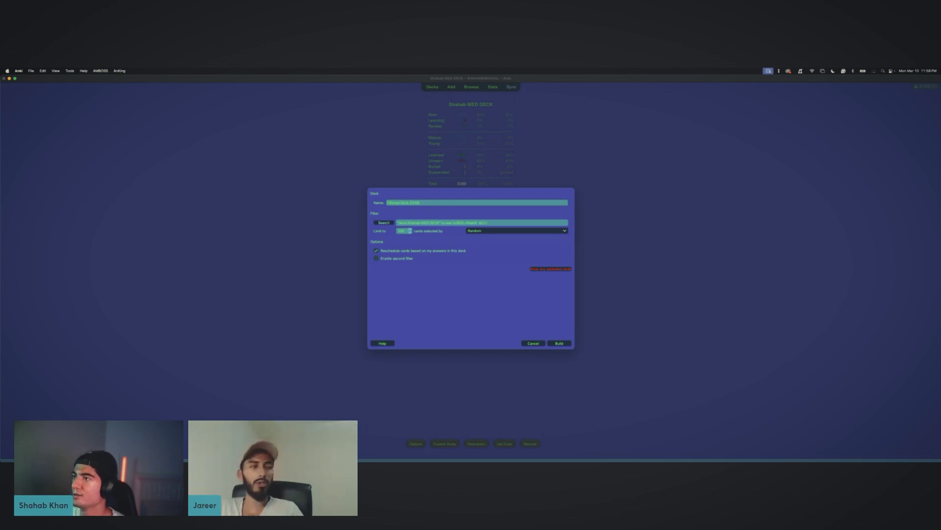
click(500, 230)
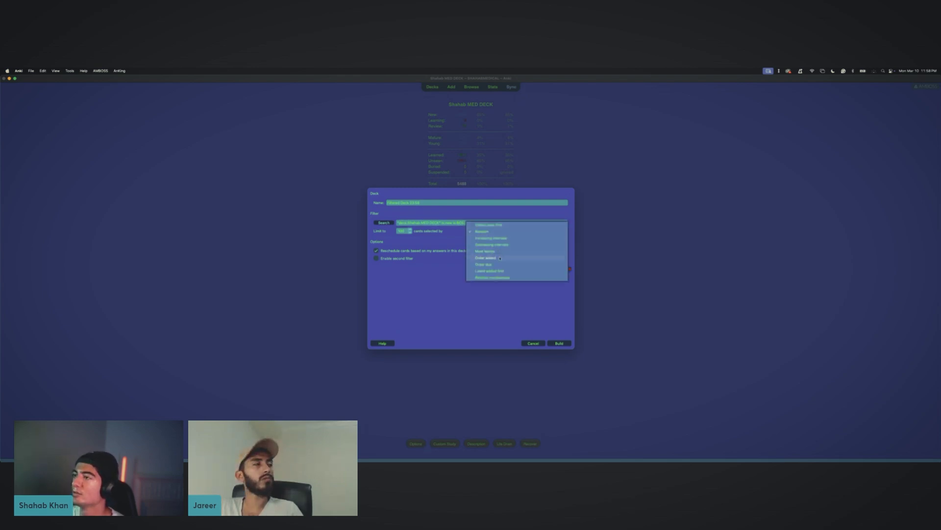
click(500, 258)
click(559, 342)
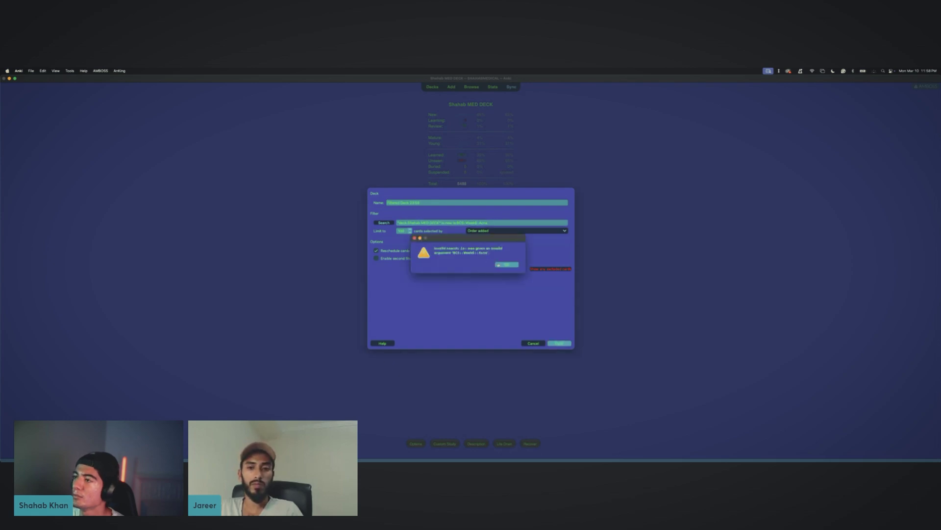
click(499, 264)
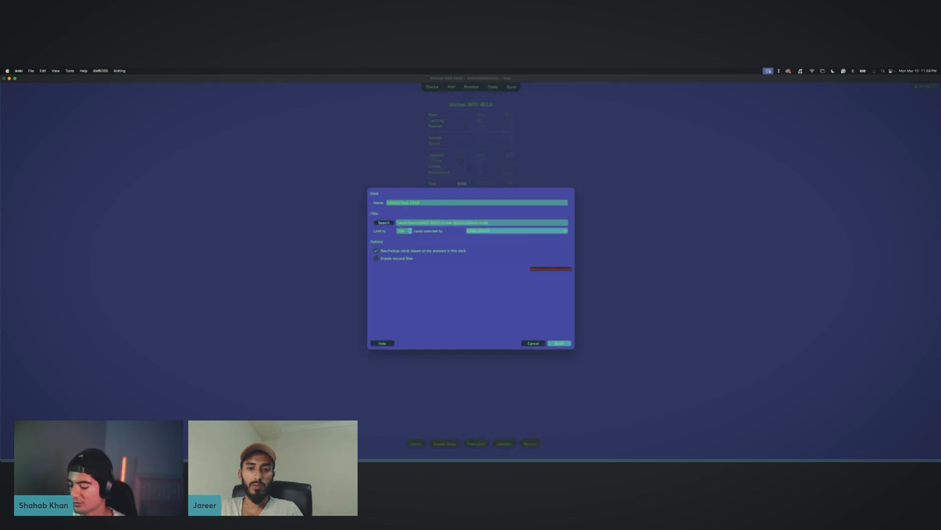
click(560, 343)
key(s)
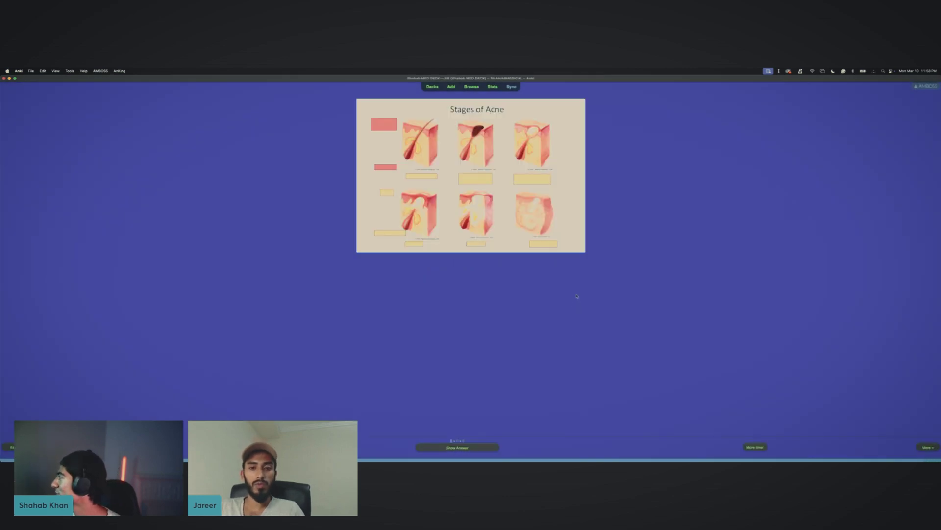
Step: Review the Stages of Acne occlusion cards, revealing each hidden label and rating each card
key(space)
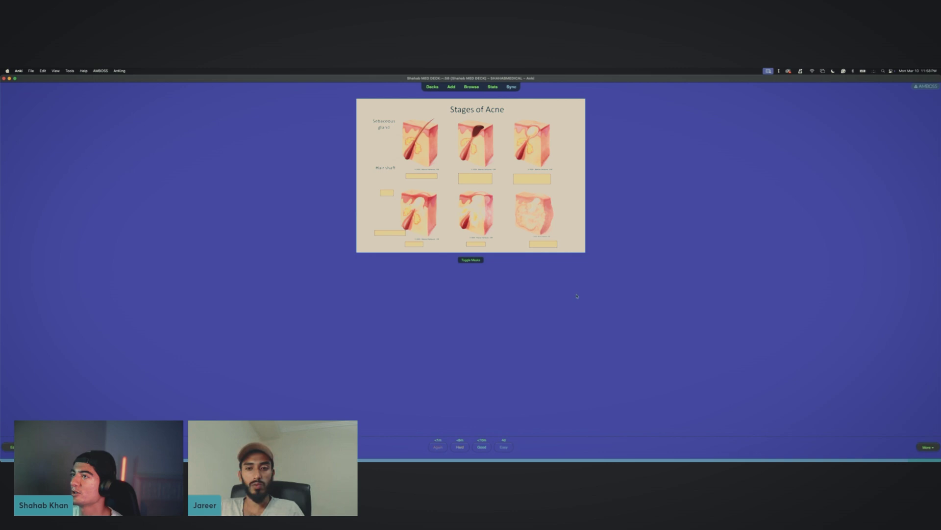
key(space)
key(space)
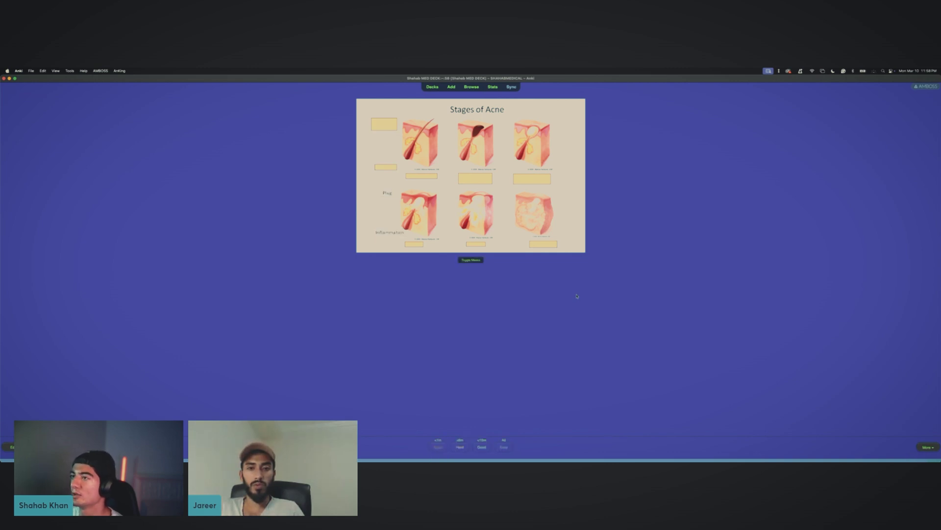
key(space)
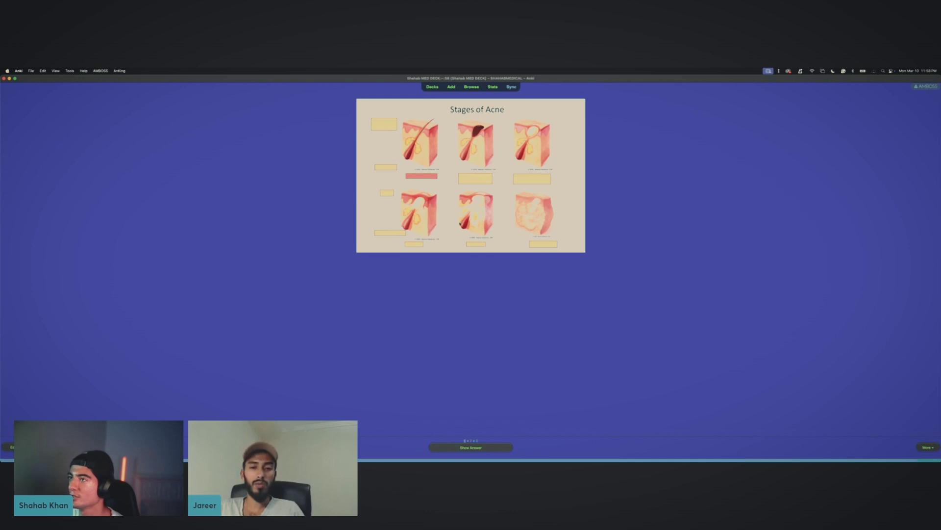
key(space)
key(space)
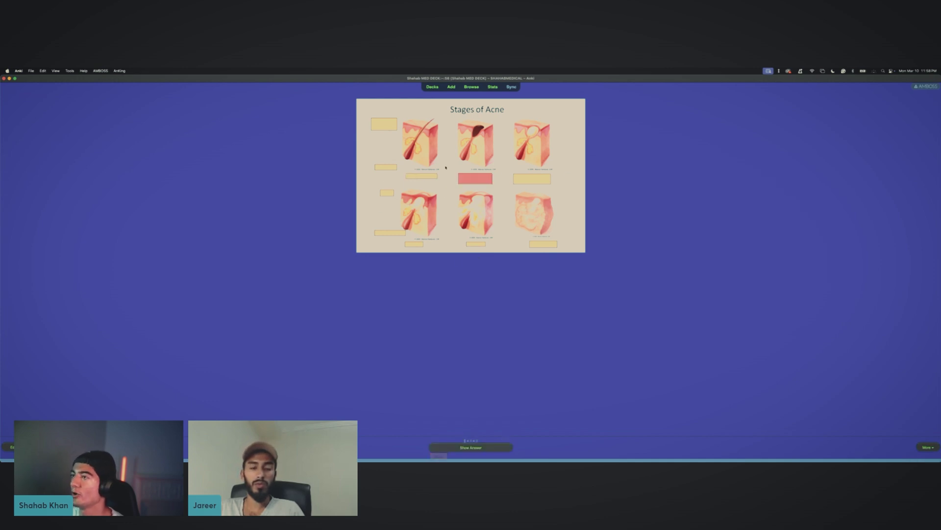
key(space)
key(space)
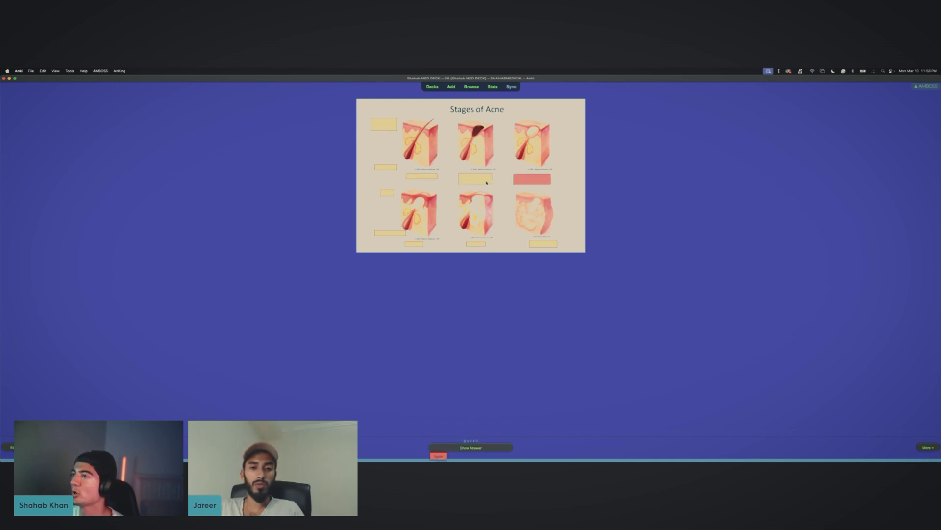
key(space)
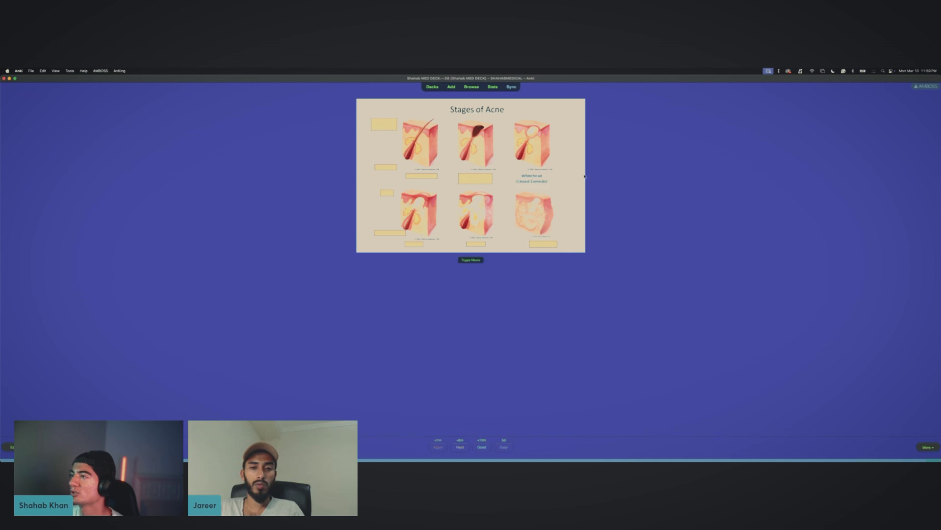
key(space)
key(space)
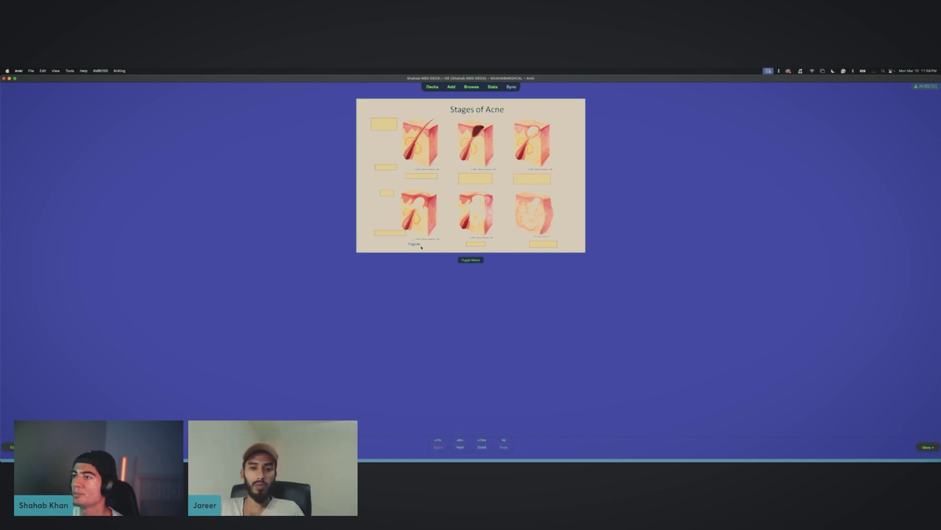
key(2)
key(space)
key(2)
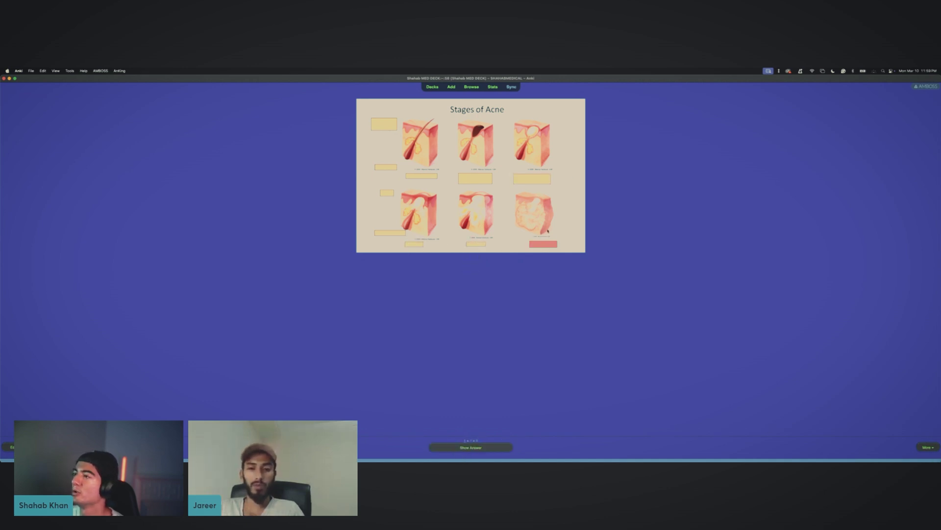
key(space)
key(2)
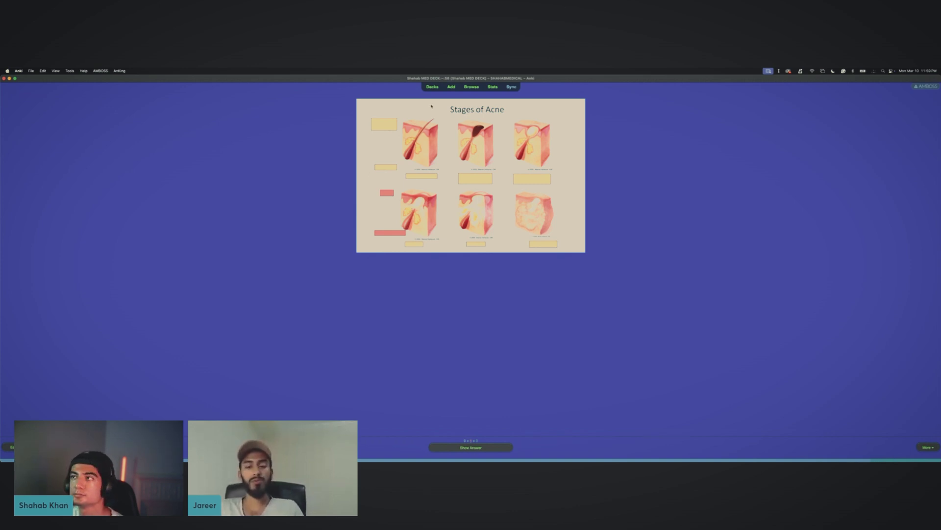
Step: Return to the deck list and delete the filtered deck
click(431, 87)
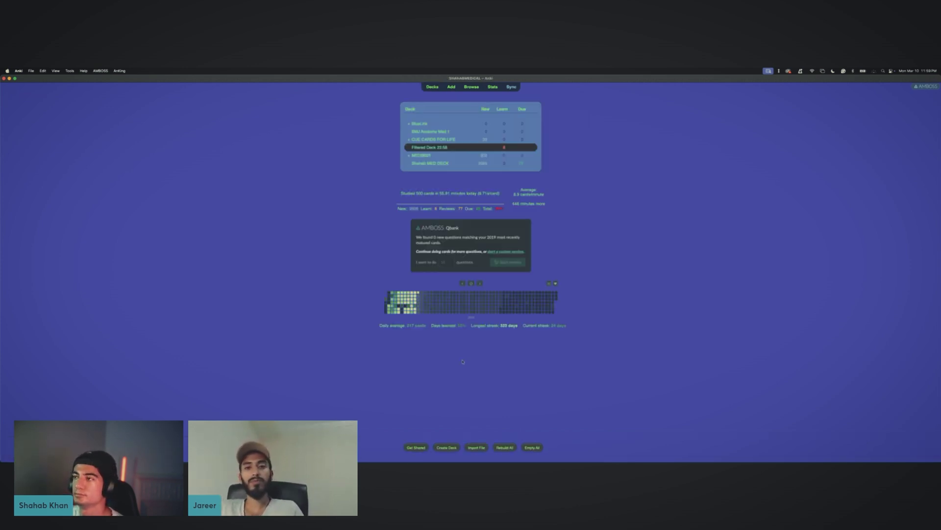
click(534, 146)
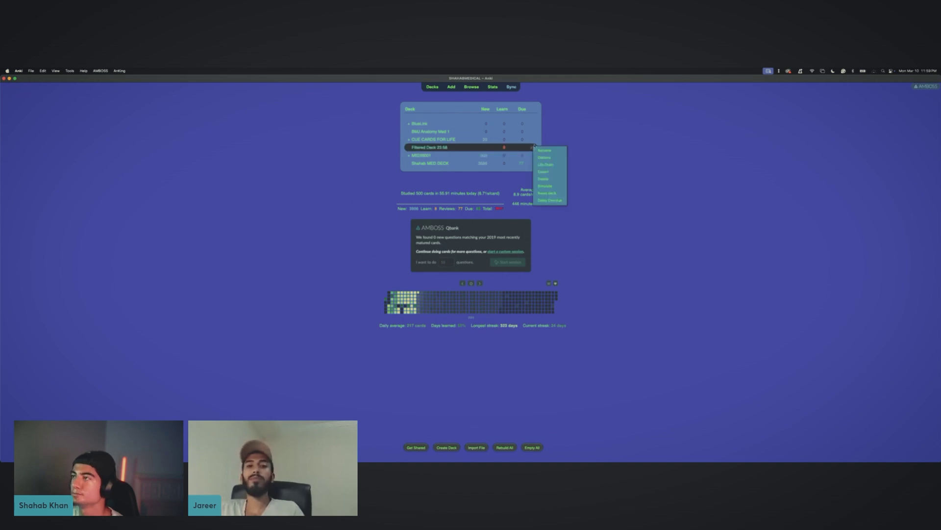
click(547, 179)
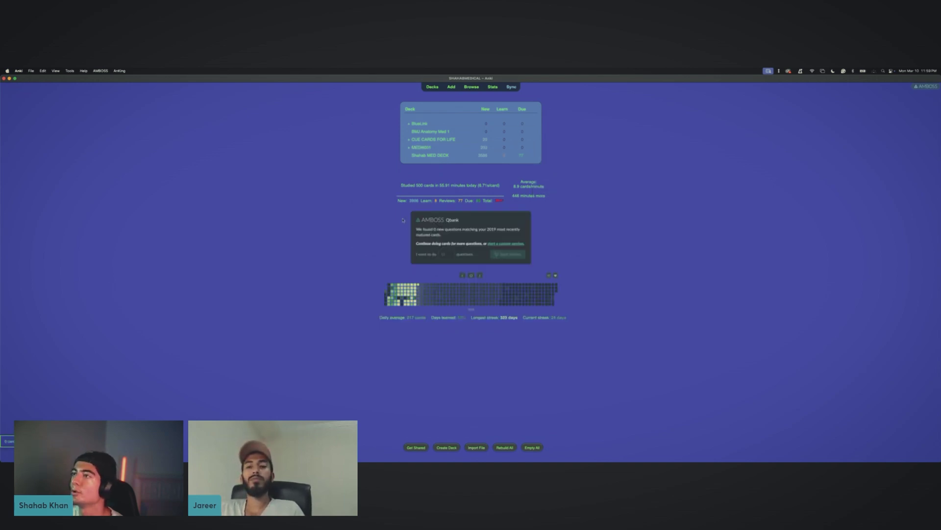
Step: Minimize the main deck window and restore it
click(9, 78)
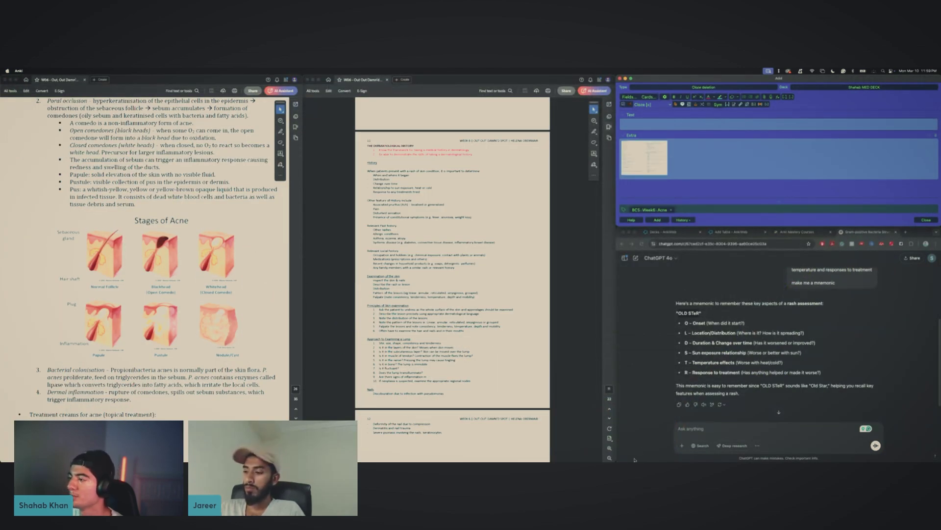
mouse_move(633, 461)
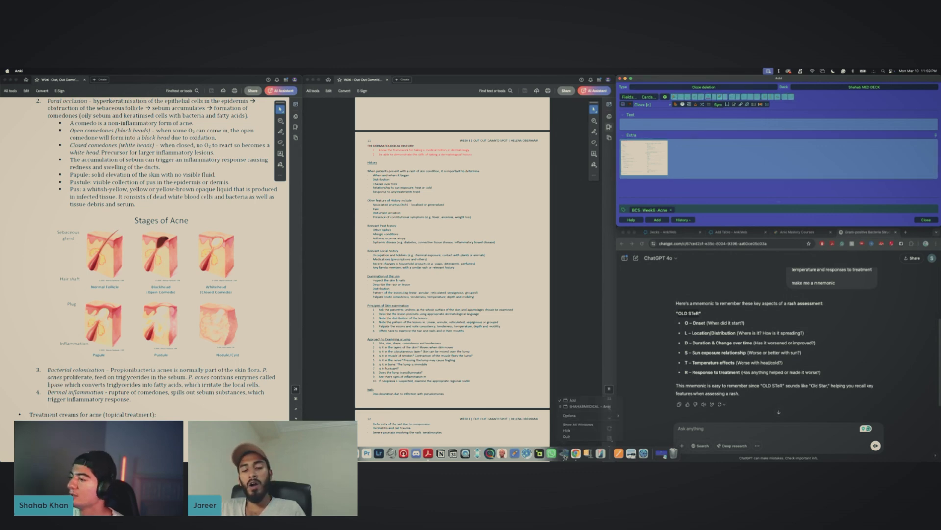
click(631, 453)
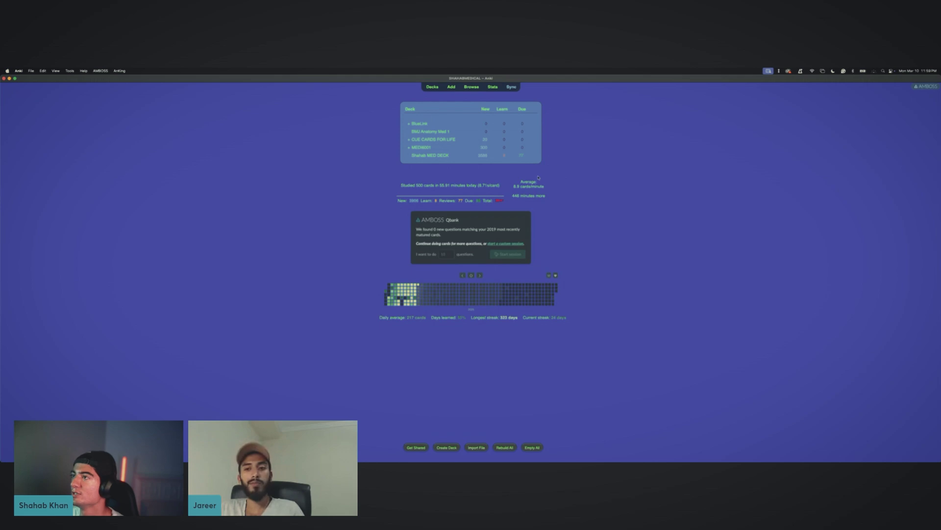
click(450, 89)
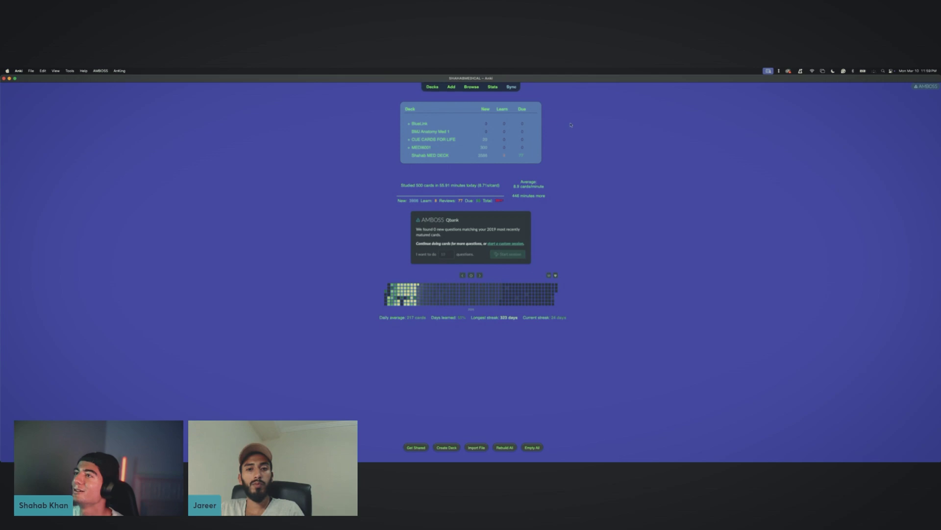
click(451, 87)
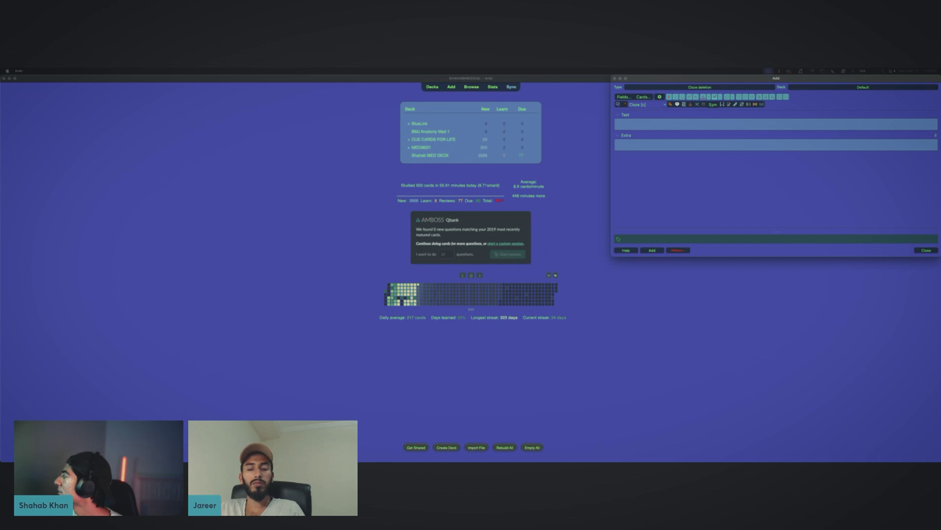
click(926, 250)
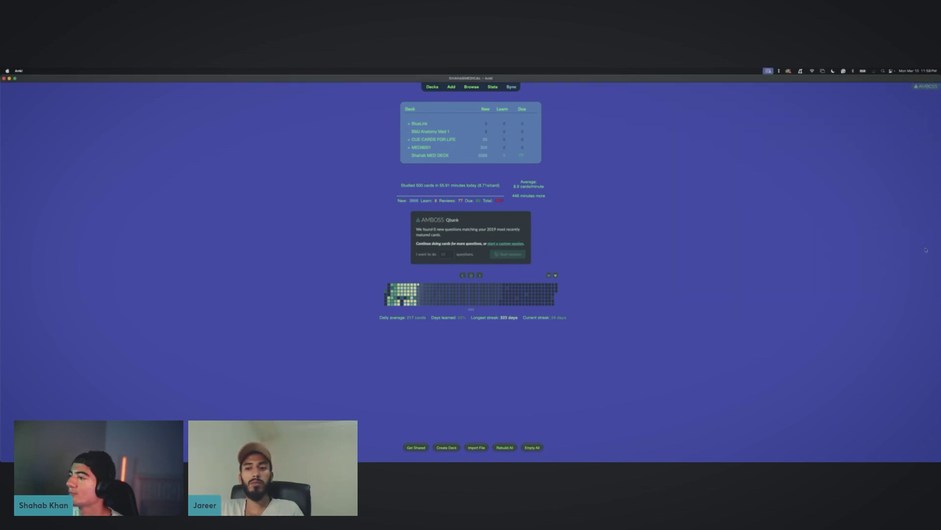
Step: Create a new deck named Example
click(452, 449)
text(Cardio)
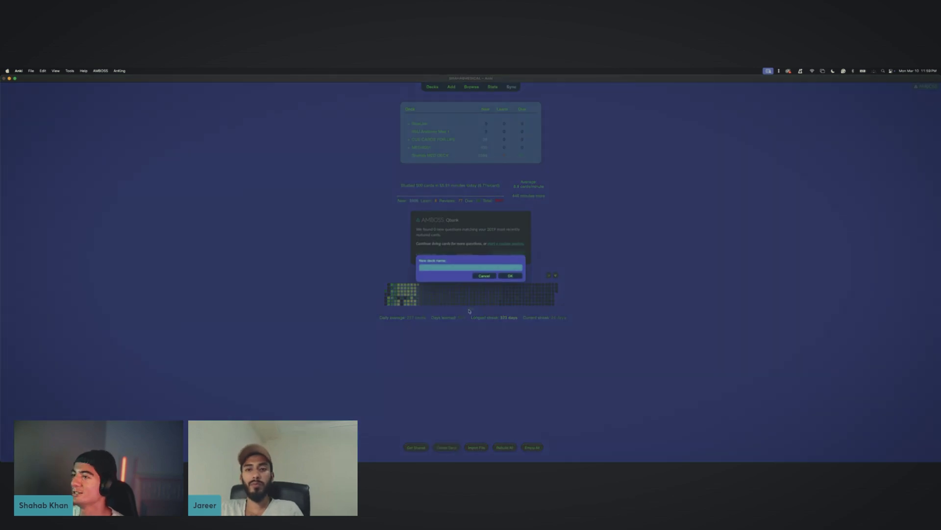
key(Return)
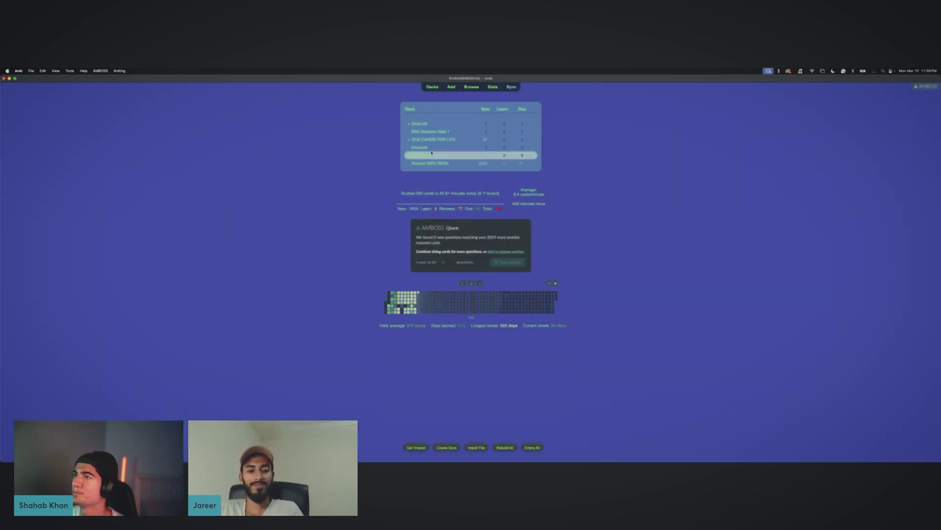
Step: Open the Example deck and start a new note of type Cloze (overlapping)
click(442, 147)
click(451, 87)
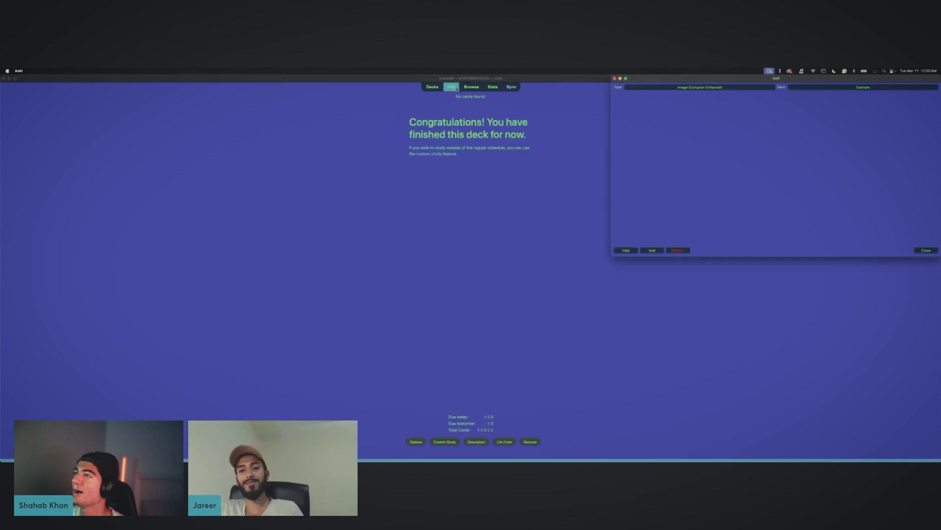
click(724, 88)
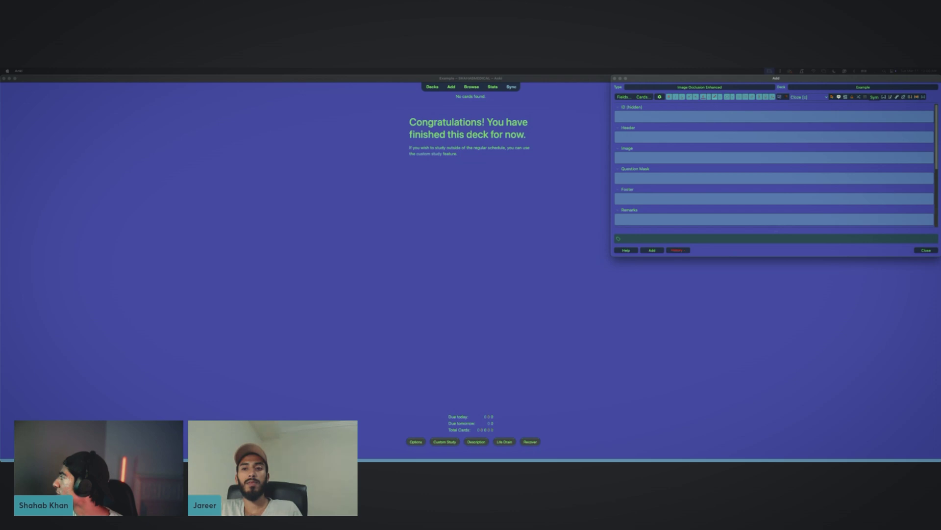
key(Return)
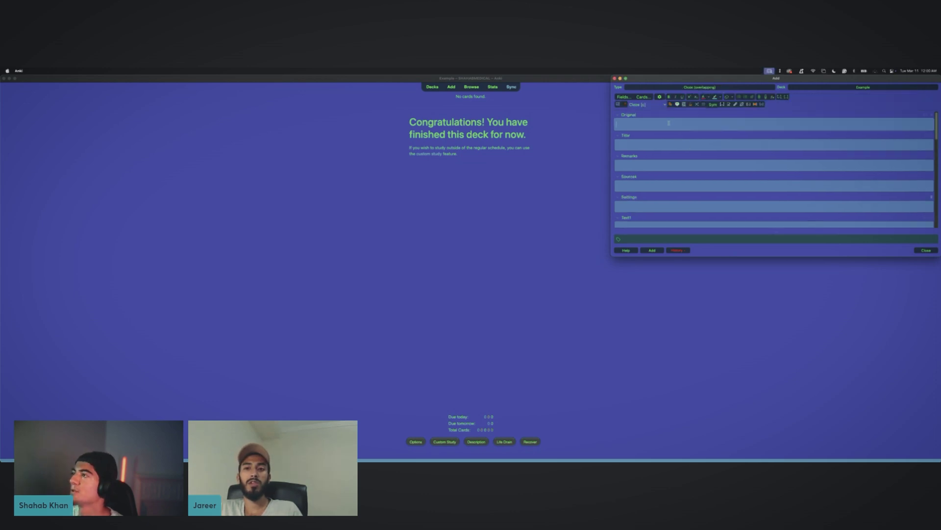
Step: Title the note "what are the steps for memory?" and list encoding, consolidation and retrieval on separate lines in Original
click(659, 144)
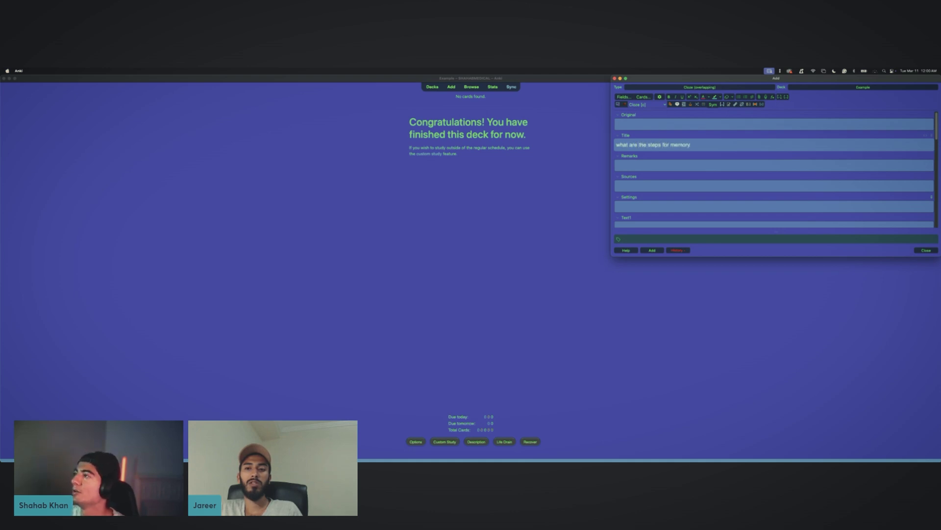
click(659, 129)
text(encoding)
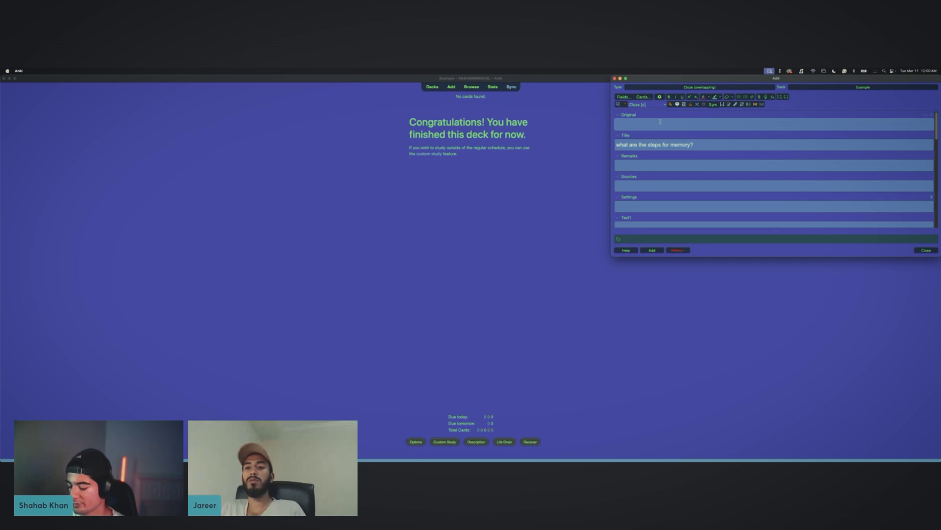
key(Return)
text(consol)
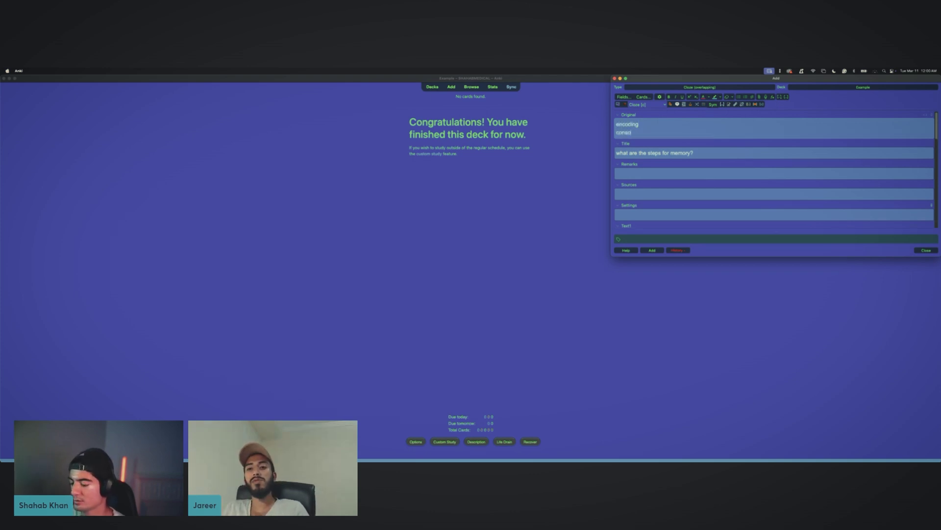
text(idation)
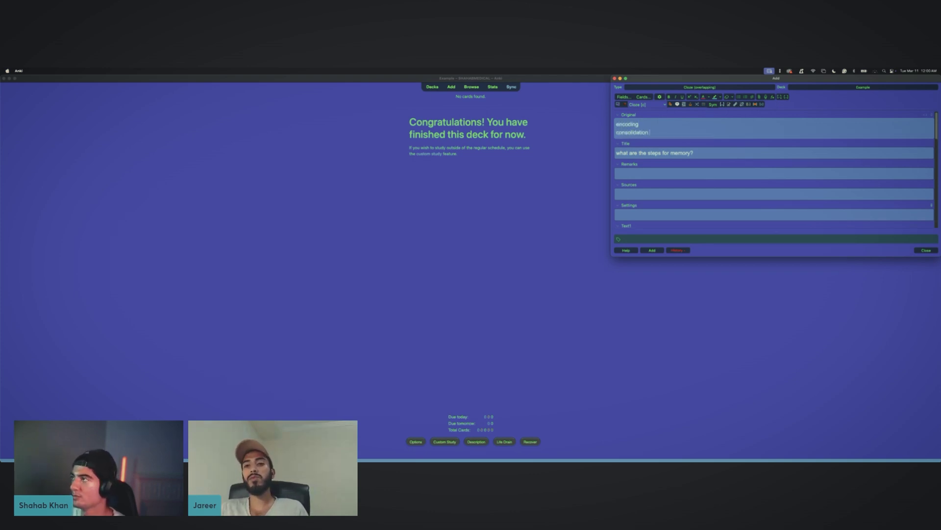
key(Return)
text(retrieval)
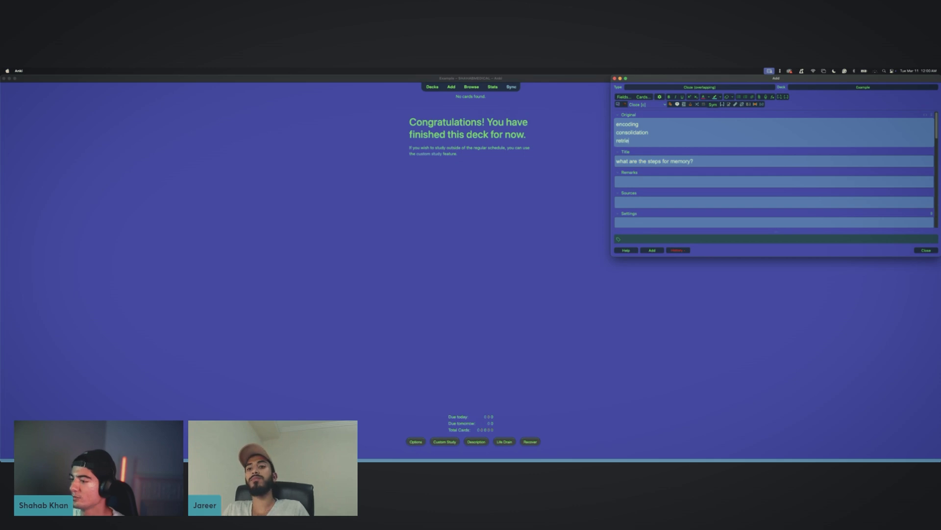
Step: Generate overlapping clozes from the three listed memory steps, and close the note without keeping its input
click(674, 237)
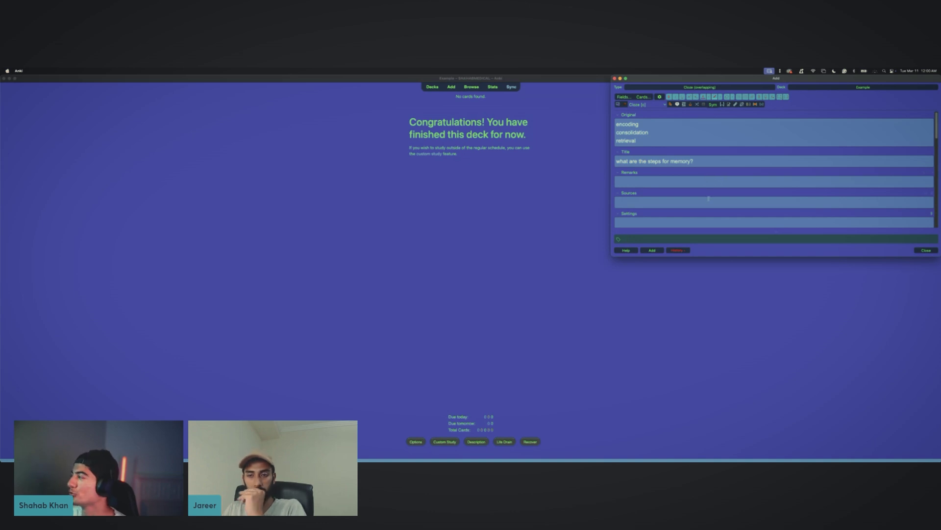
click(645, 138)
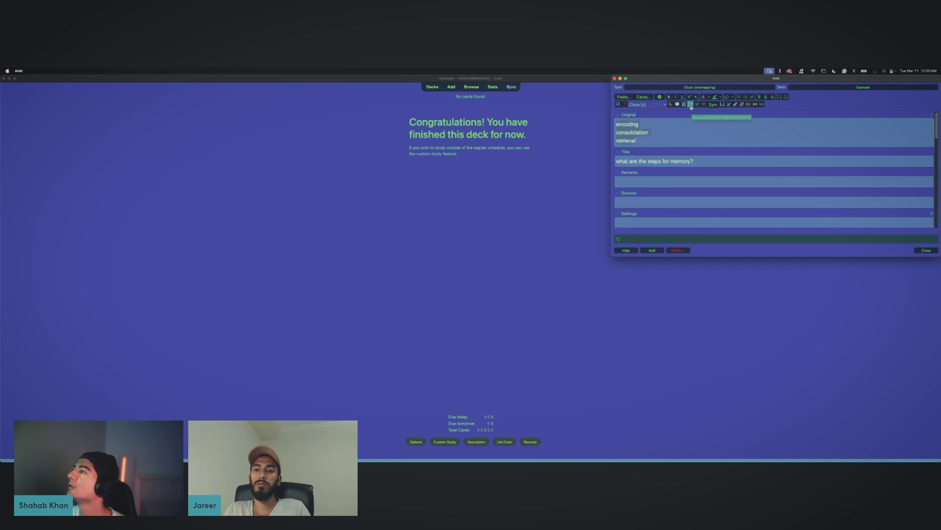
click(749, 105)
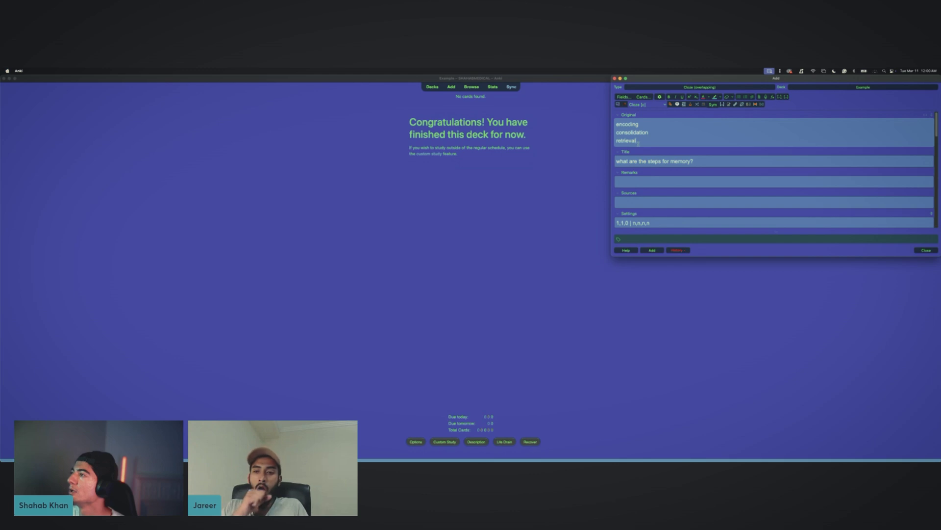
click(663, 129)
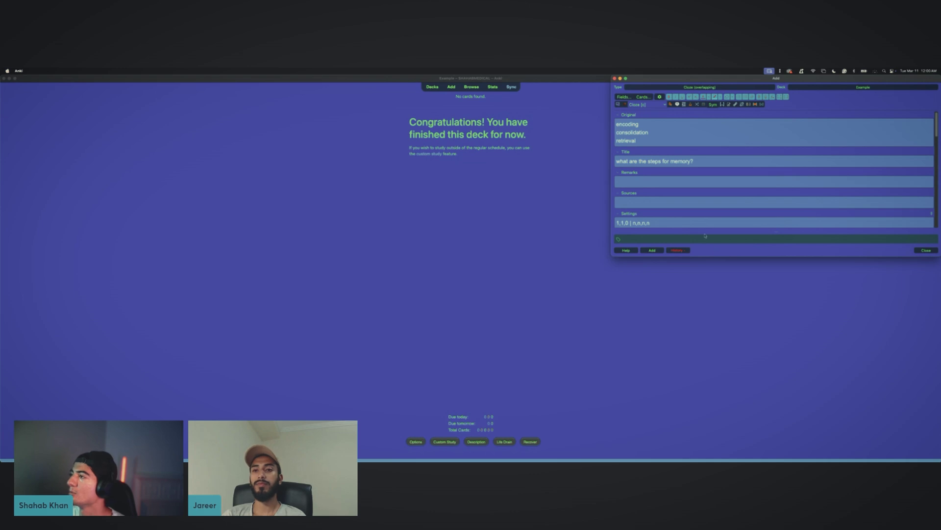
click(644, 141)
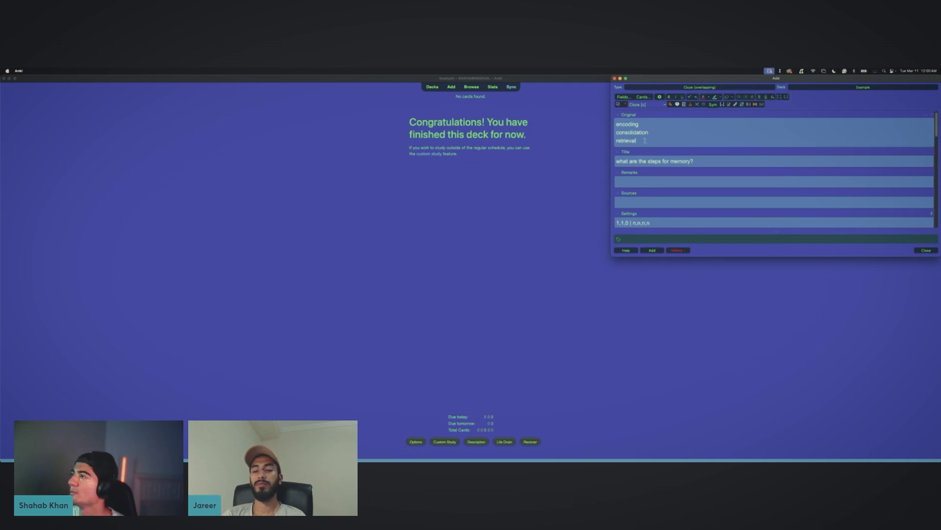
click(926, 250)
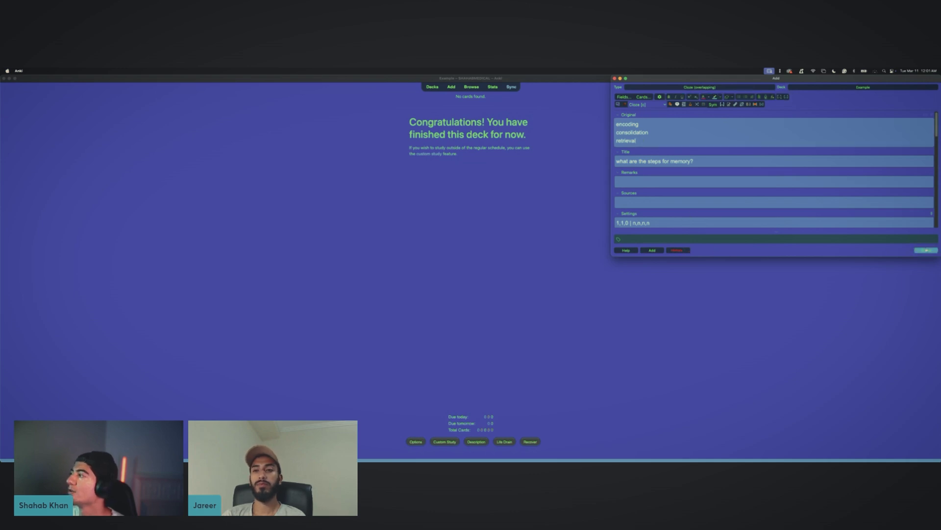
click(788, 164)
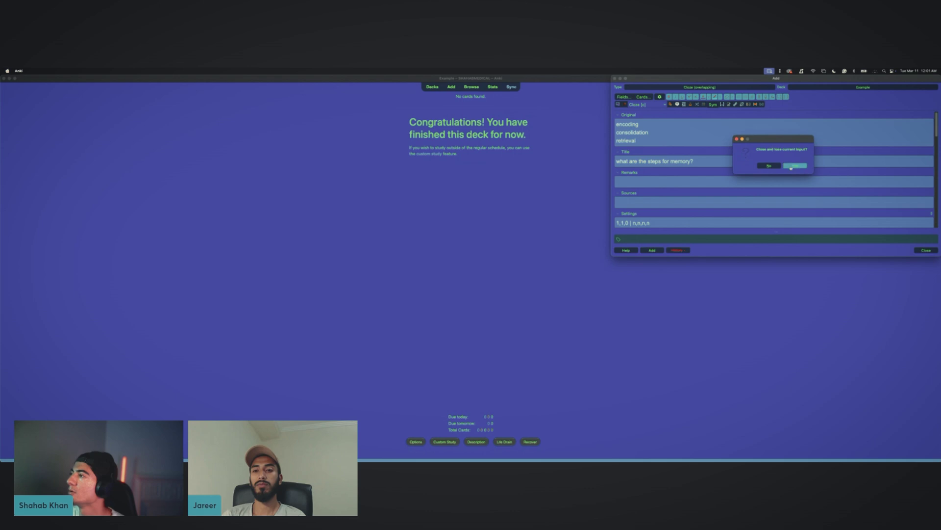
Step: Start another new note in the Example deck with the header "what are the steps for memory"
click(451, 87)
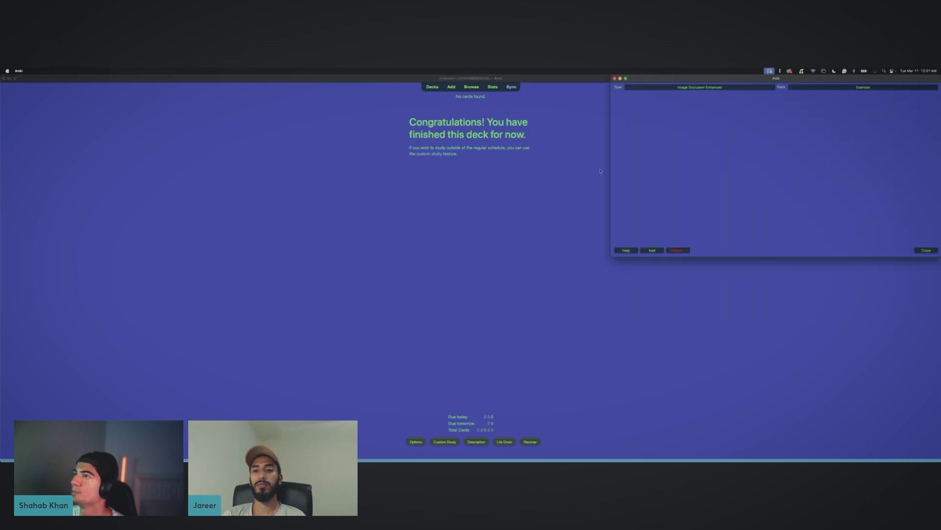
click(681, 132)
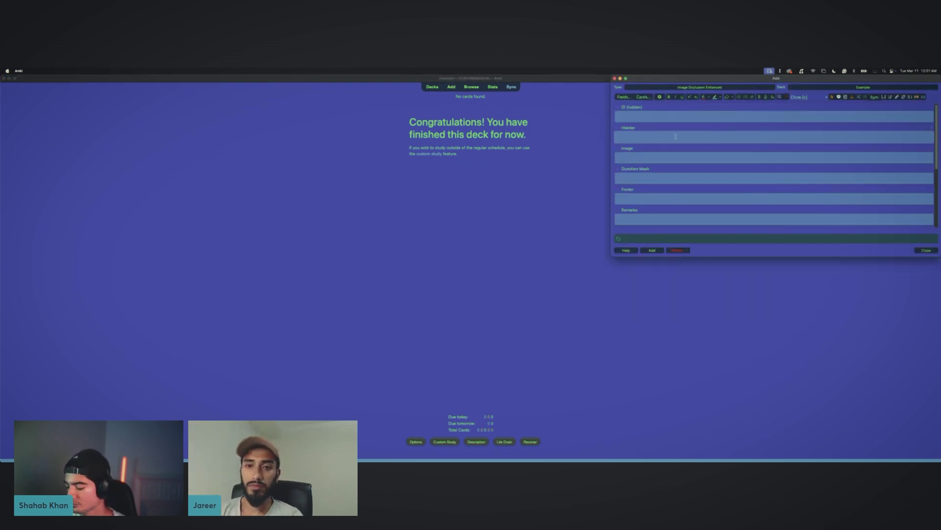
text(what are t)
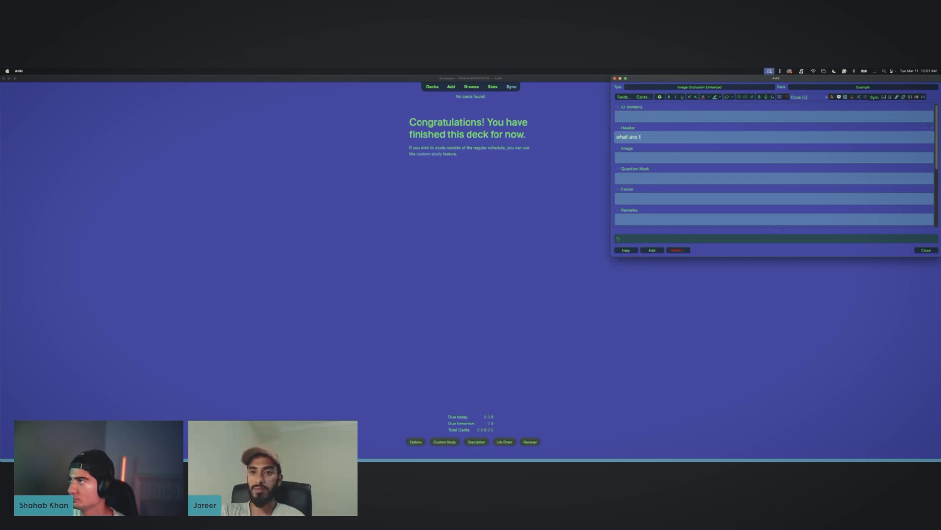
text(he steps for memory)
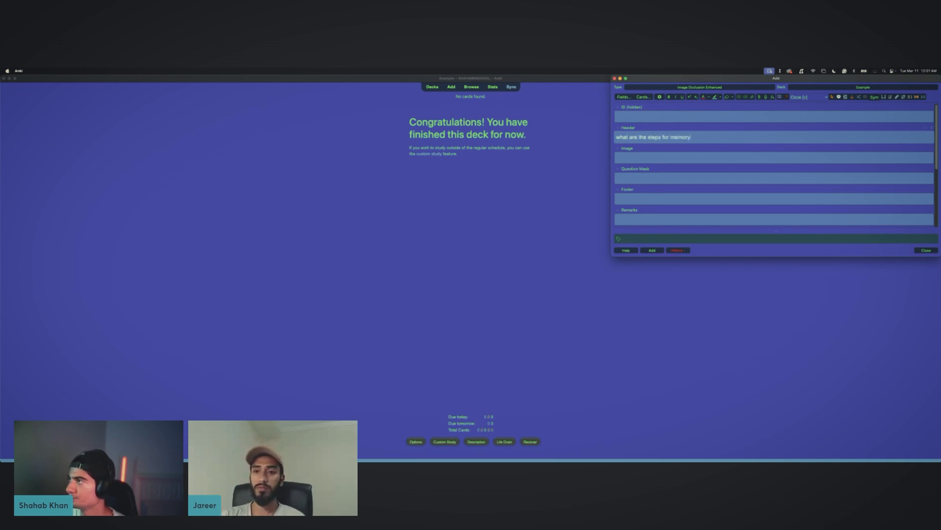
Step: List encoding, consolidation and retrieval on separate lines in the note's first field
click(662, 116)
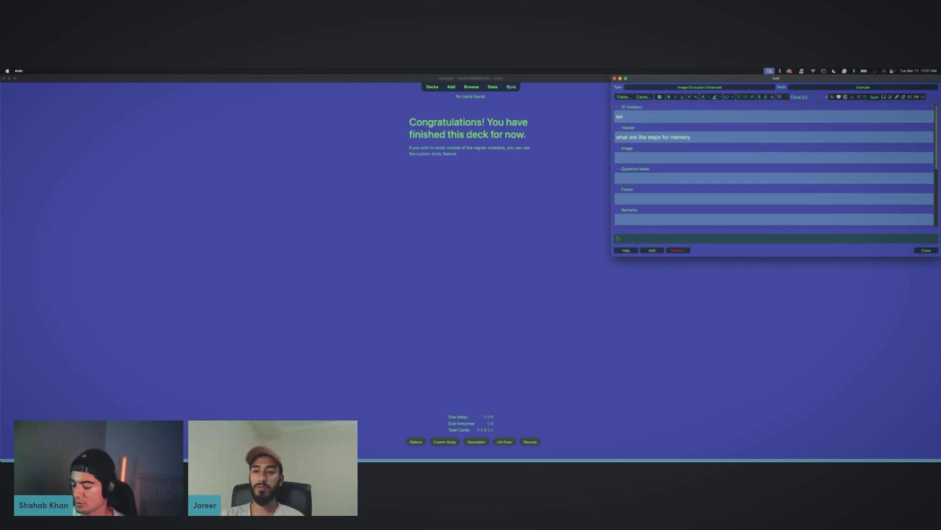
text(encoding)
key(Return)
text(consoli)
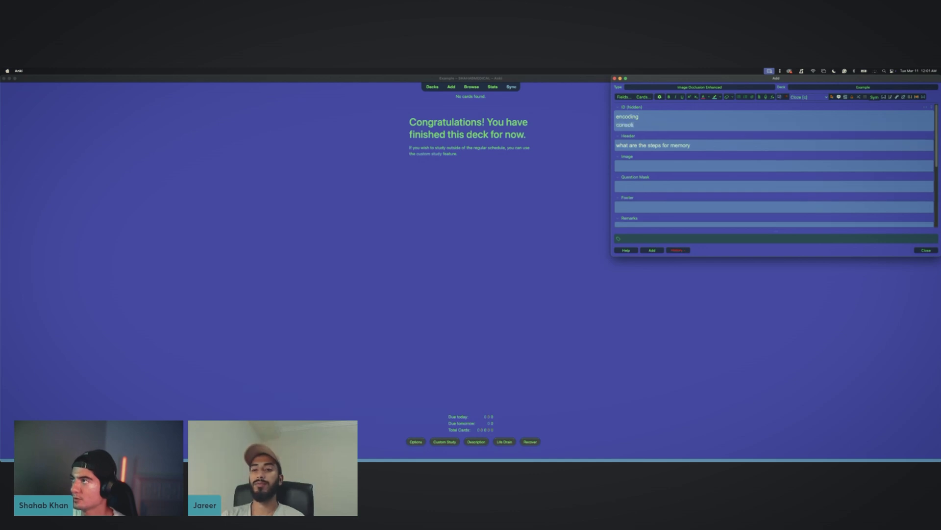
text(dation)
key(Return)
text(rel)
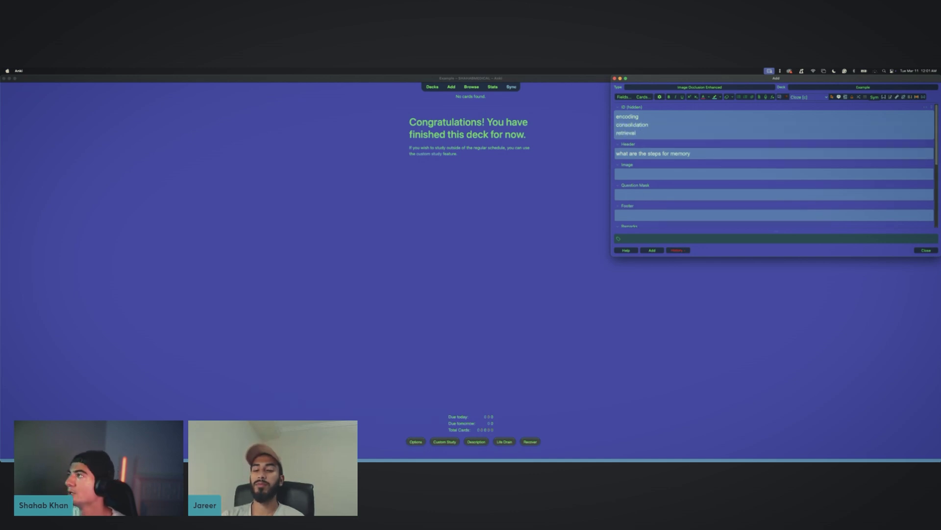
Step: Try to generate overlapping clozes from the three-line list while the note type is Image Occlusion Enhanced
click(910, 97)
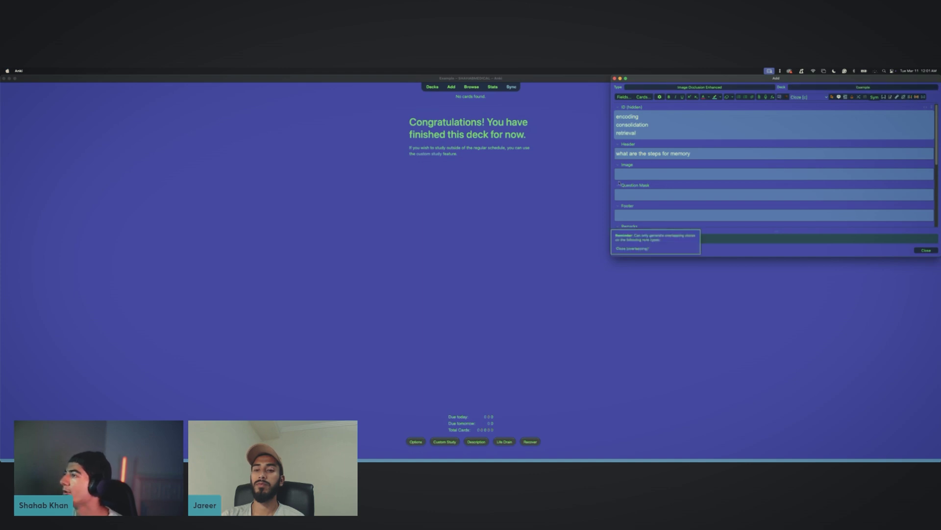
drag(641, 135, 616, 115)
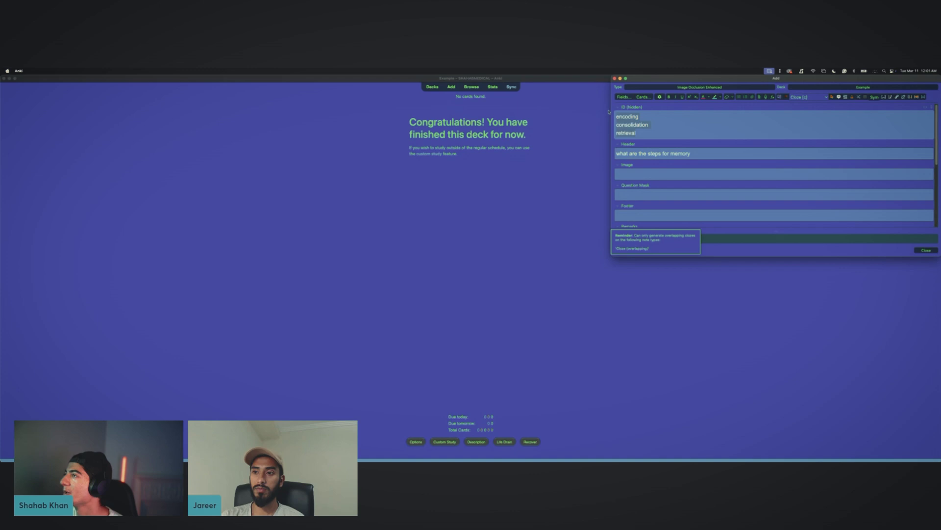
click(910, 97)
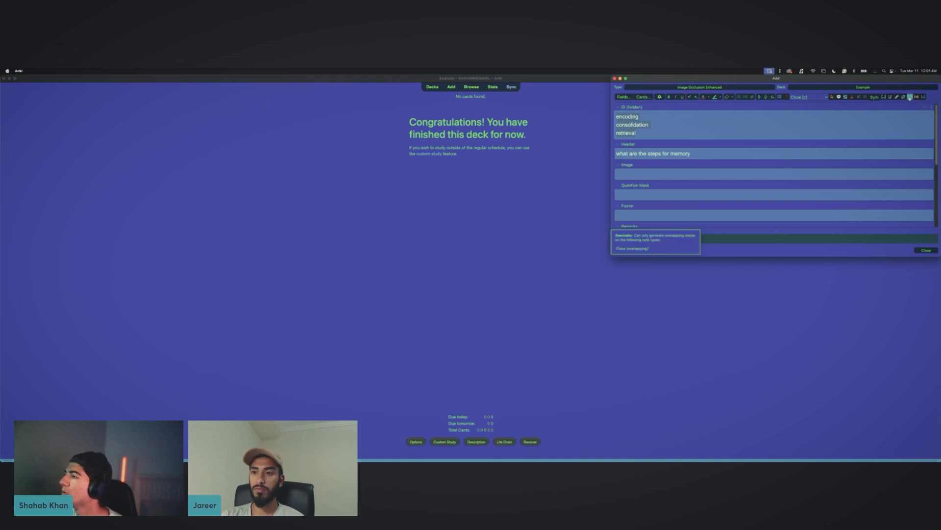
Step: Change the note type to Cloze (overlapping), and add the note with overlapping clozes generated from its list
key(super+Tab)
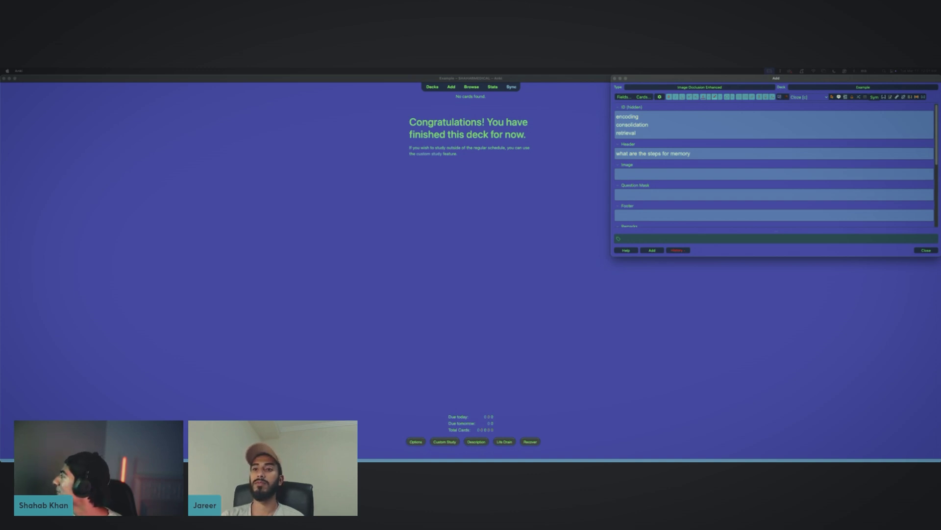
click(840, 113)
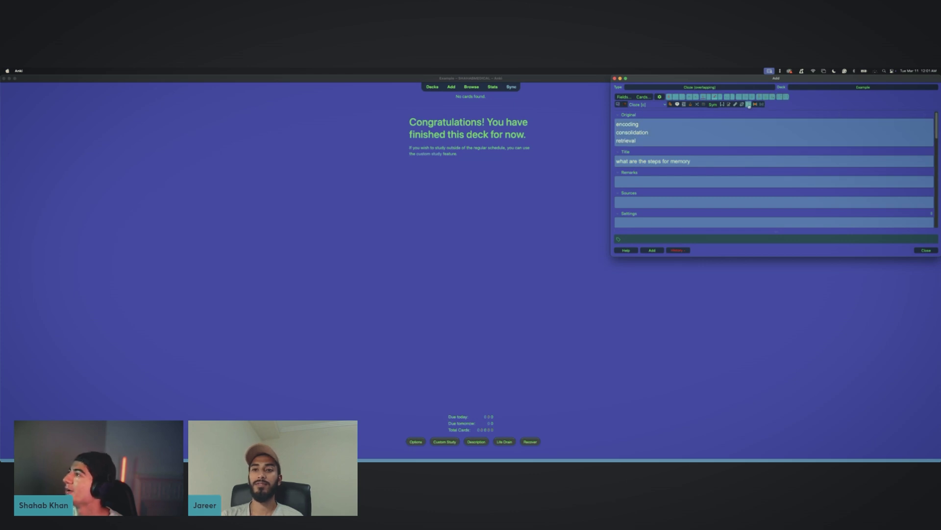
click(784, 98)
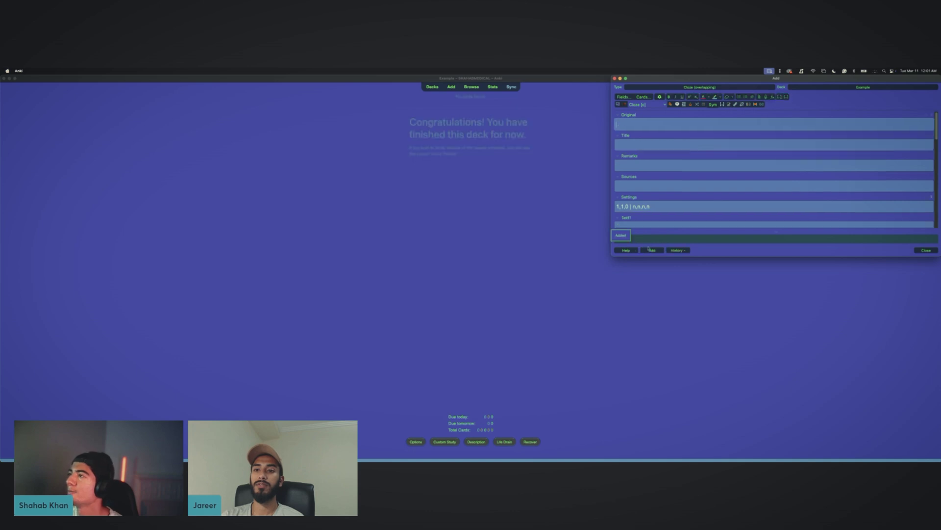
Step: Close the note editor and start studying the Example deck
click(917, 250)
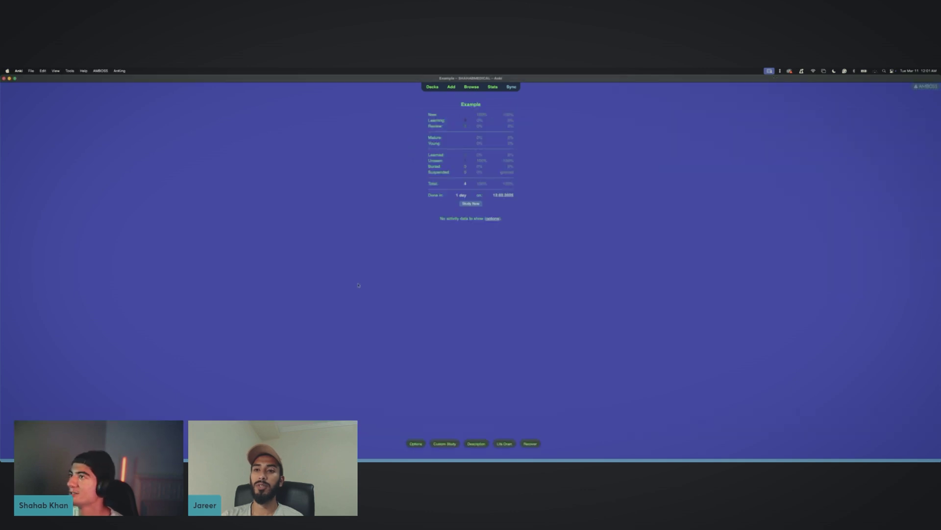
key(s)
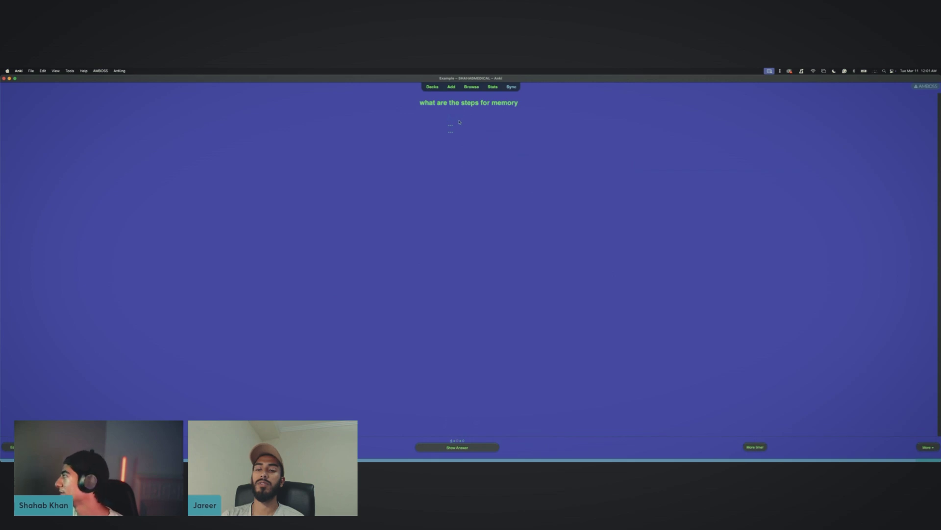
Step: Reveal and rate as Good each overlapping cloze card on the steps for memory until the Example deck is finished
key(space)
key(space)
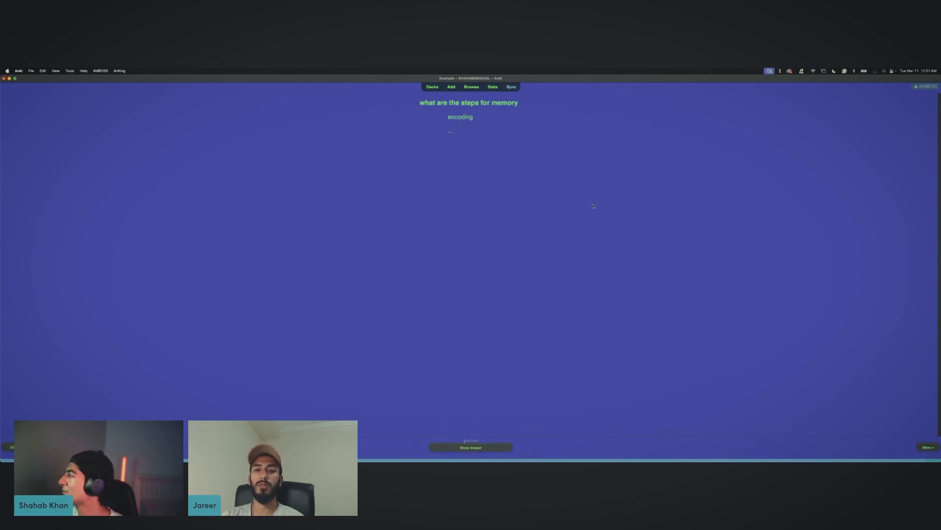
key(space)
key(space)
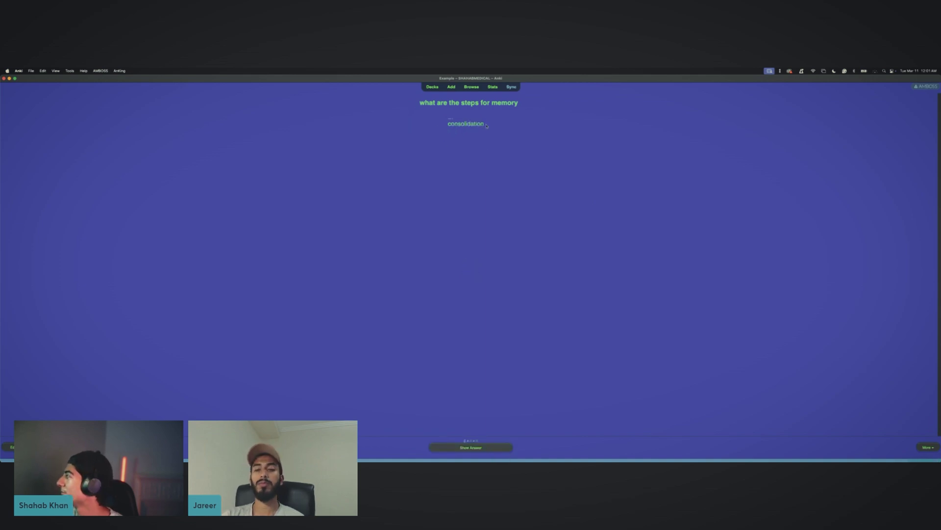
key(space)
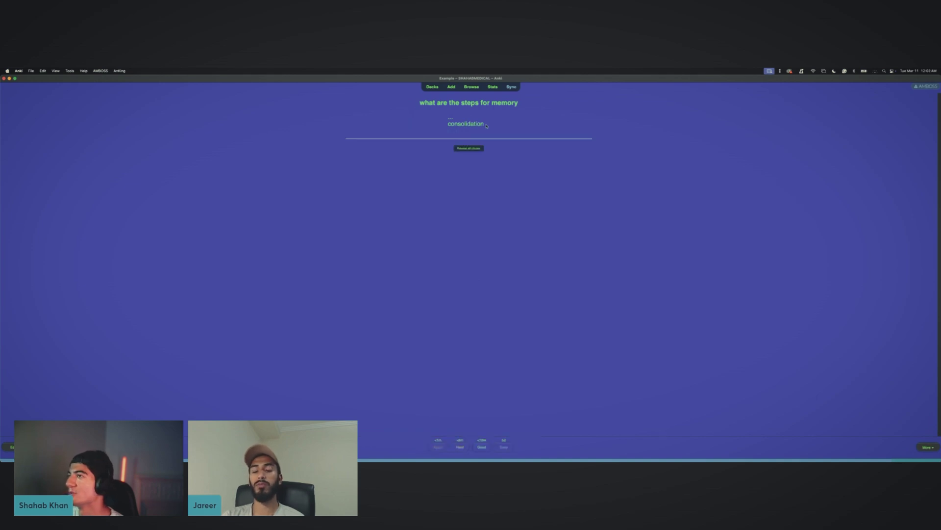
key(space)
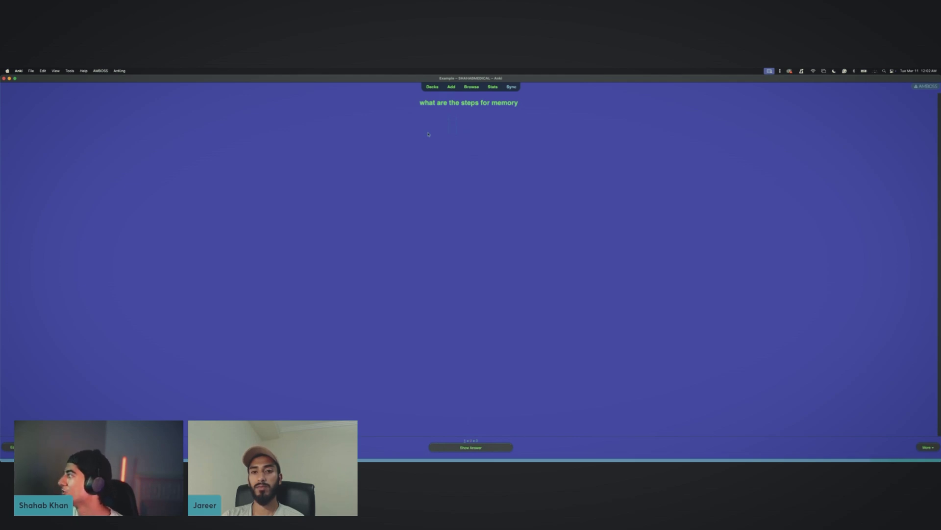
key(space)
key(space)
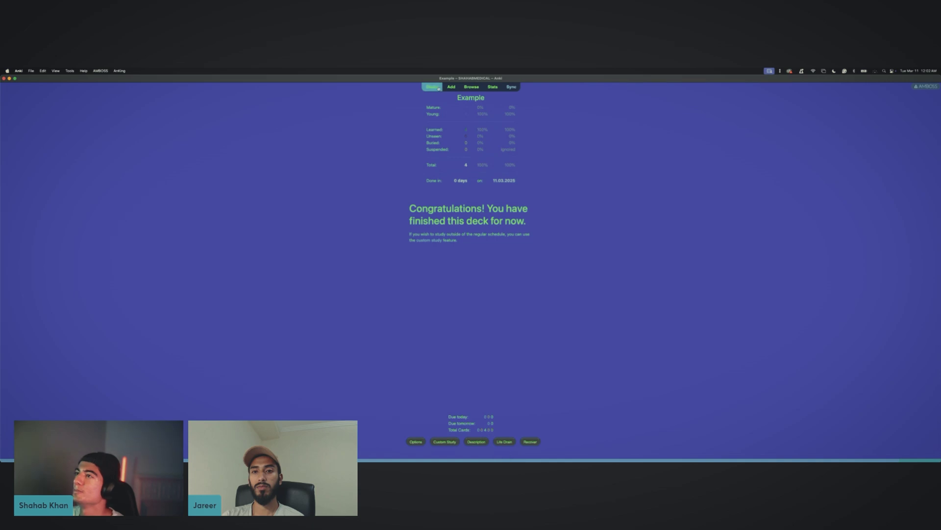
Step: Delete the Example deck from the deck list and sync the collection
click(432, 87)
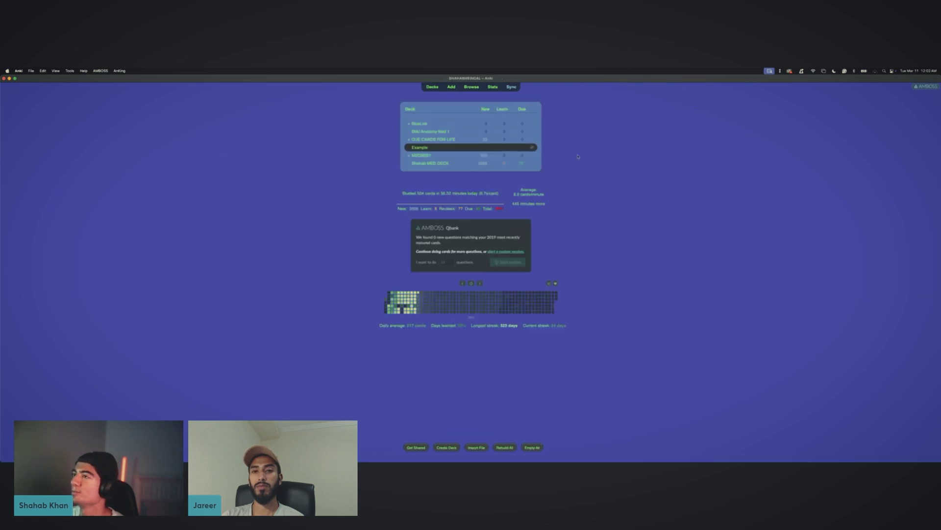
click(532, 148)
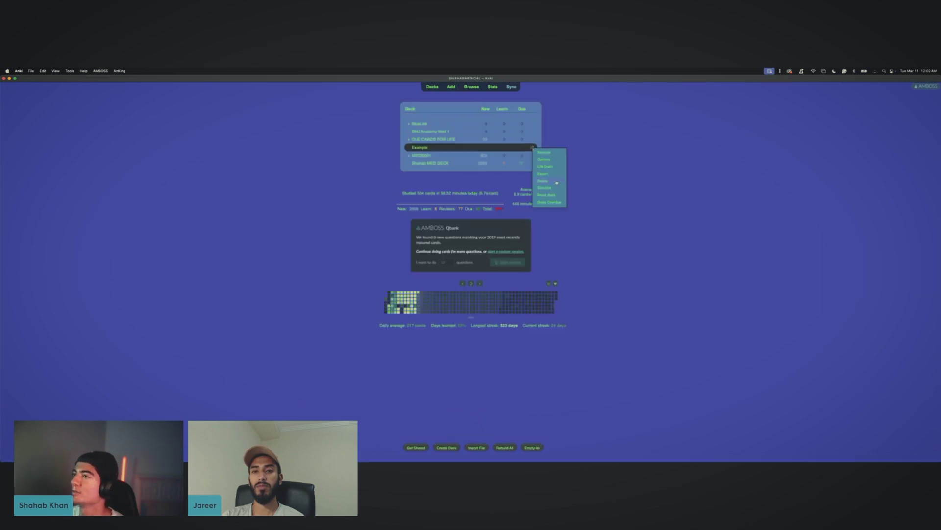
click(557, 182)
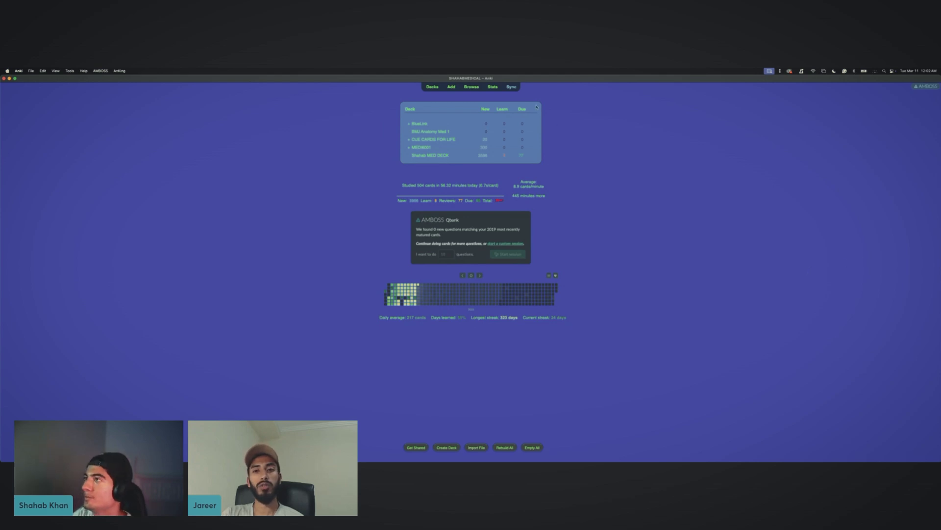
click(509, 87)
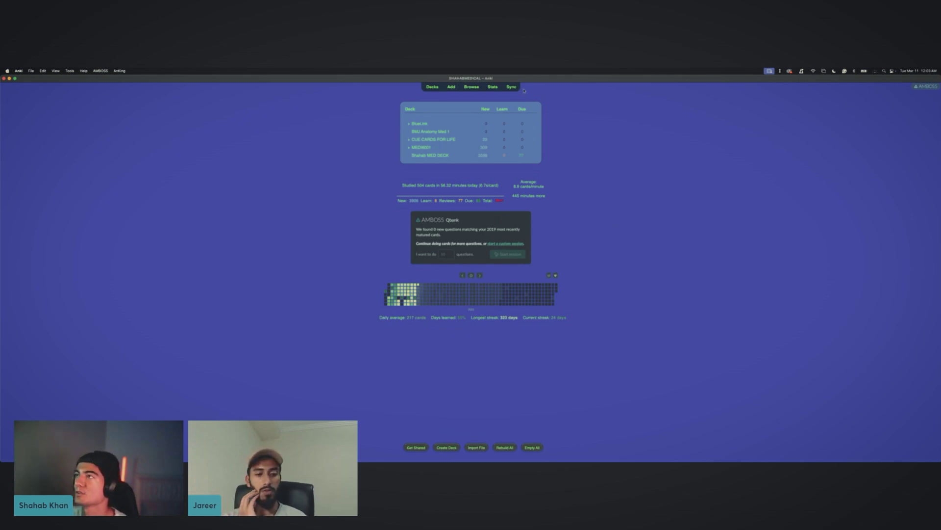
Step: Examine the Basic, Scheduling, Network and Backups settings in the preferences, and close them without changes
click(31, 71)
mouse_move(19, 73)
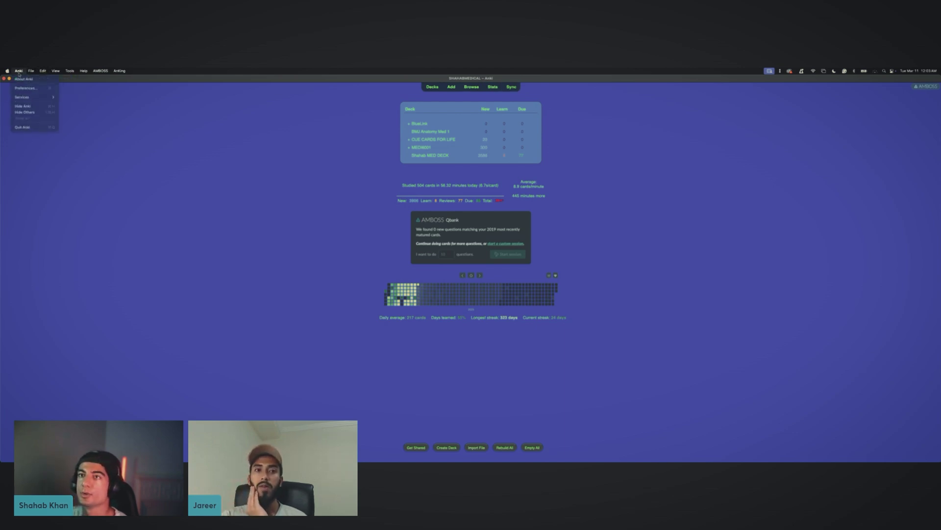
click(25, 88)
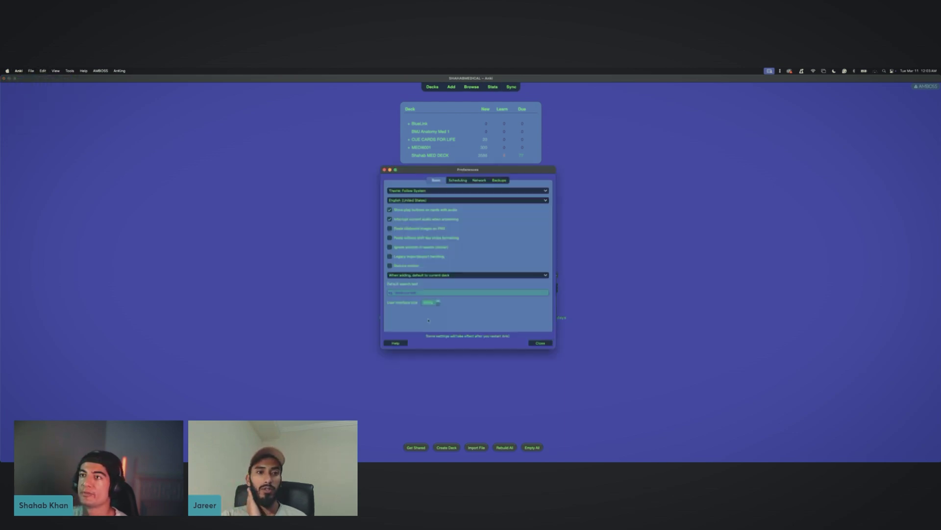
click(459, 180)
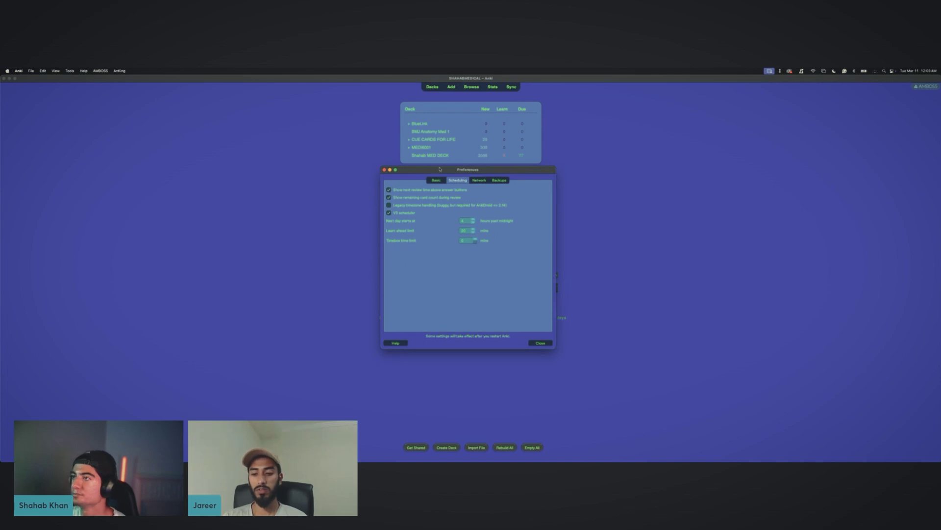
click(479, 180)
click(499, 181)
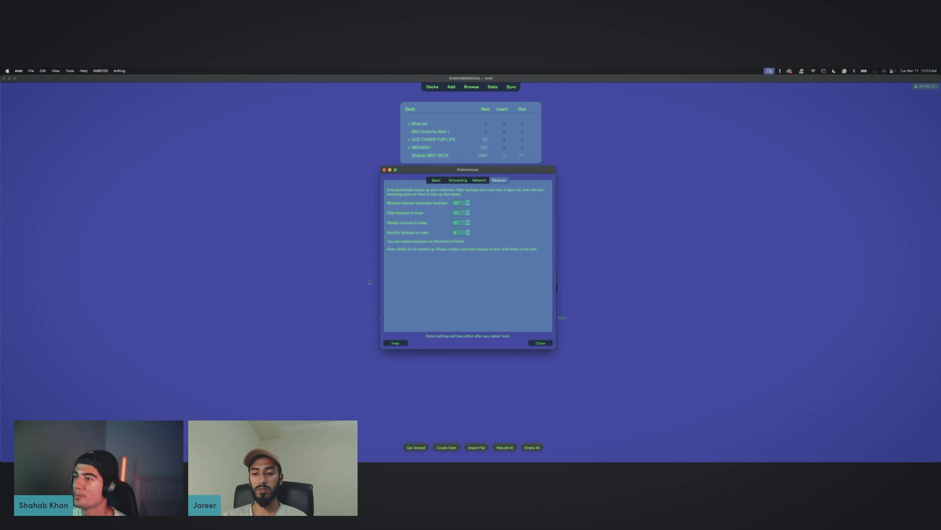
click(436, 179)
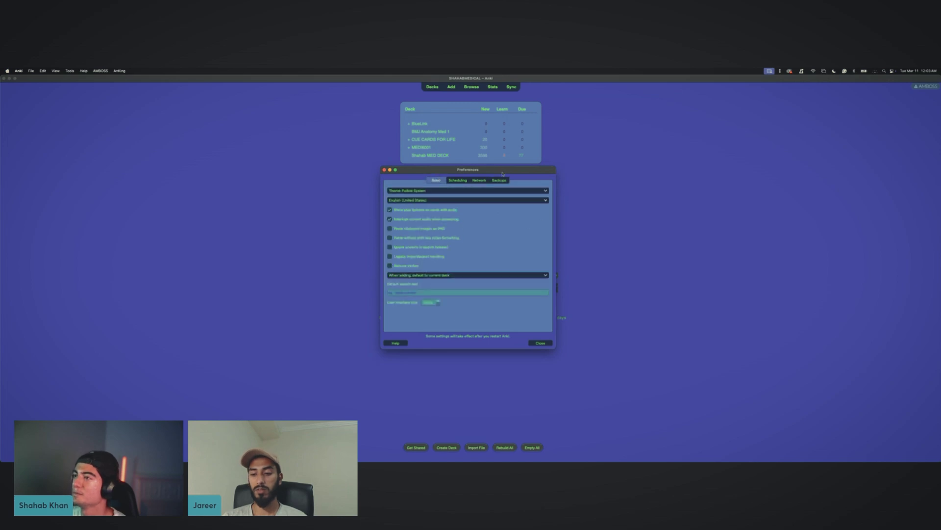
click(459, 180)
click(479, 180)
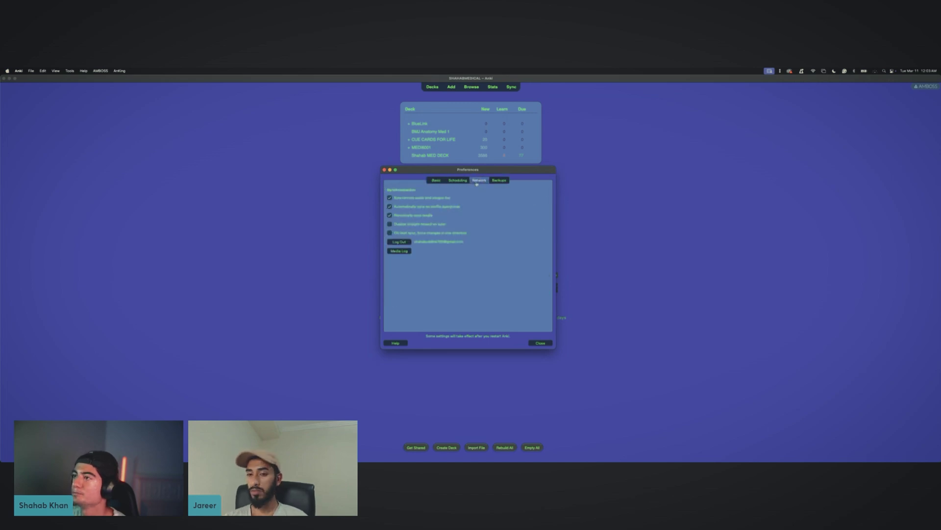
click(540, 343)
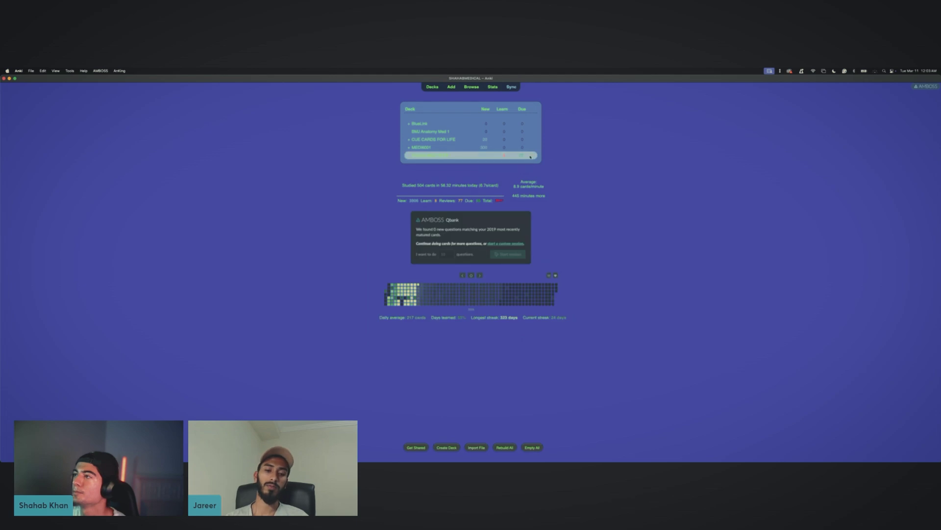
Step: Examine the MED DECK options, from daily limits and new cards through burying and advanced settings, and close them without changes
click(532, 156)
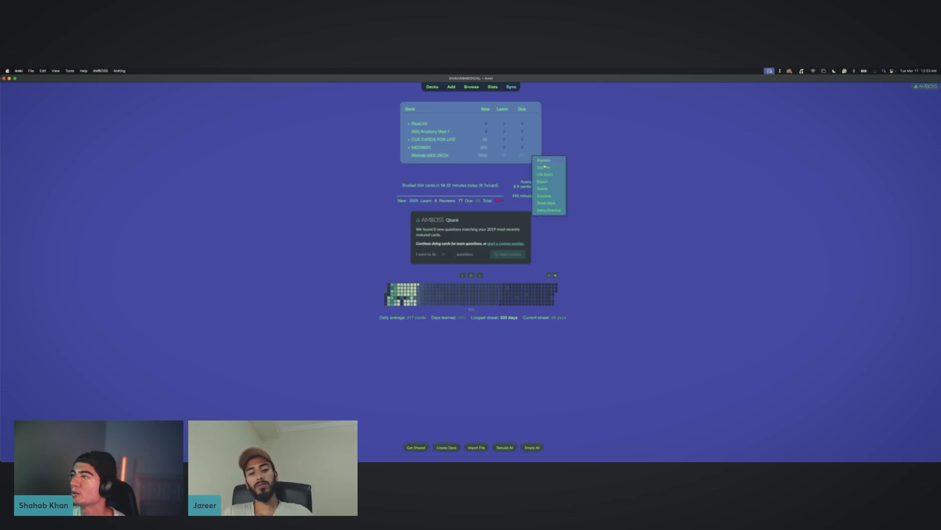
click(544, 167)
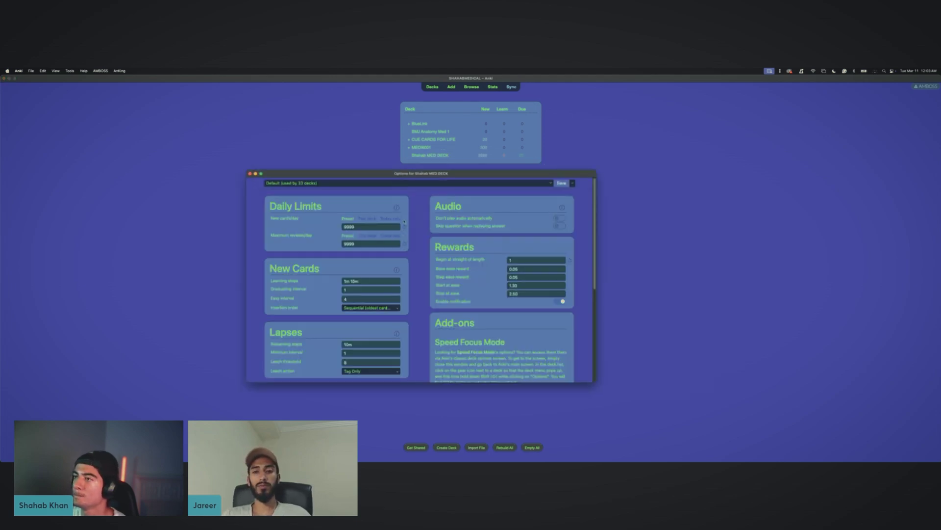
scroll(440, 272, down, 1)
scroll(440, 276, up, 1)
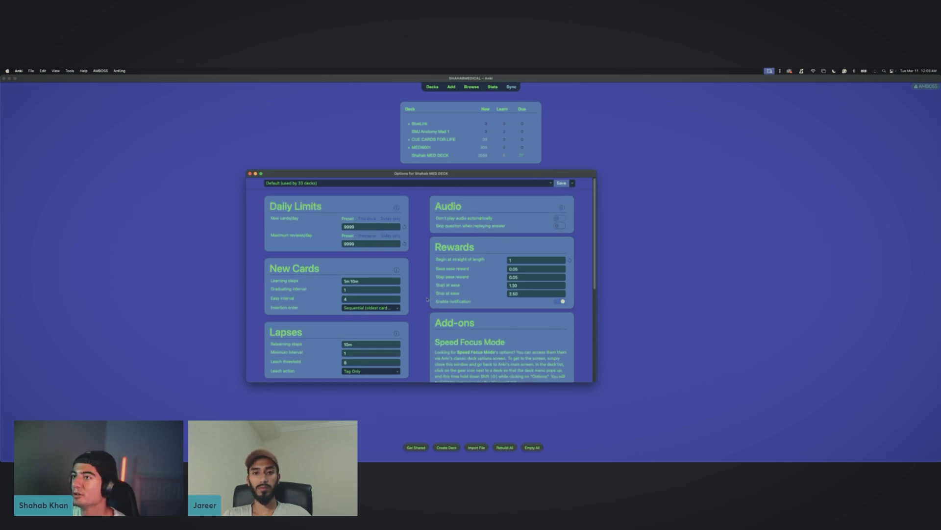
scroll(427, 299, down, 10)
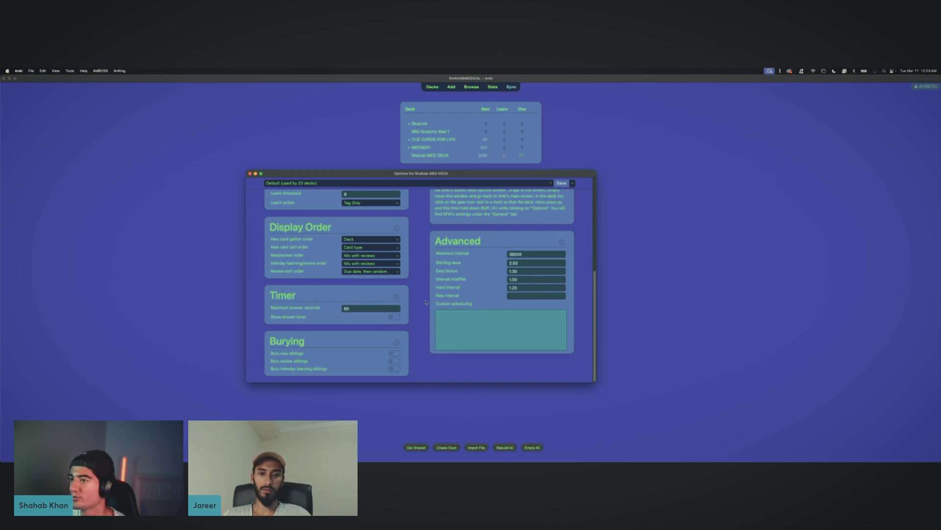
scroll(426, 302, up, 2)
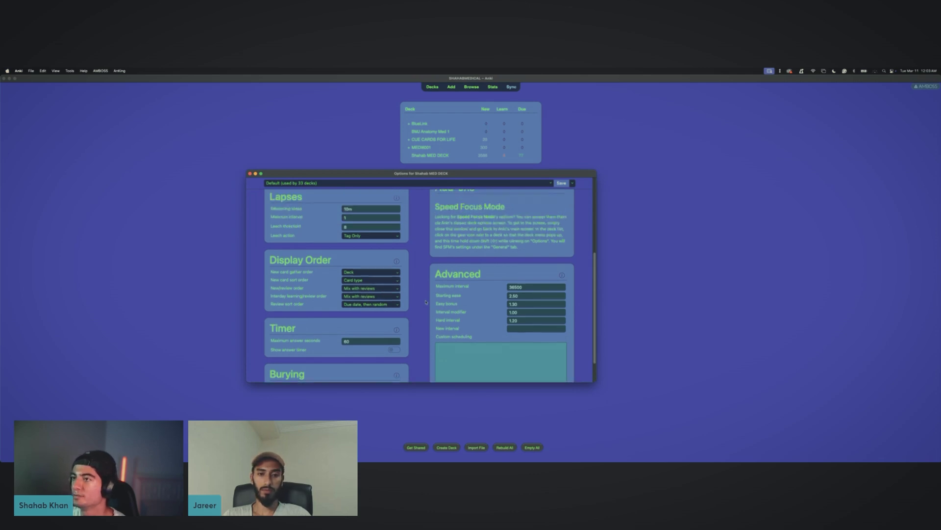
scroll(426, 302, up, 2)
scroll(426, 302, down, 4)
scroll(426, 303, up, 10)
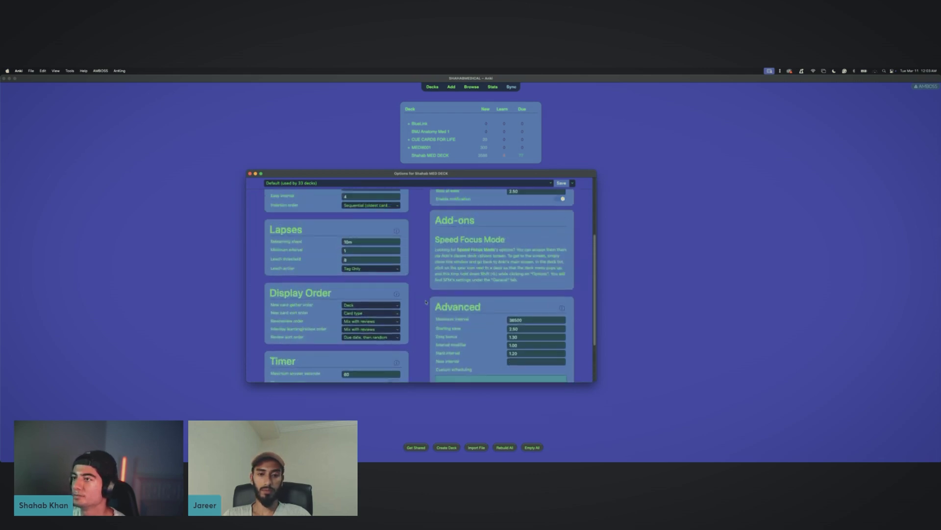
scroll(426, 302, up, 1)
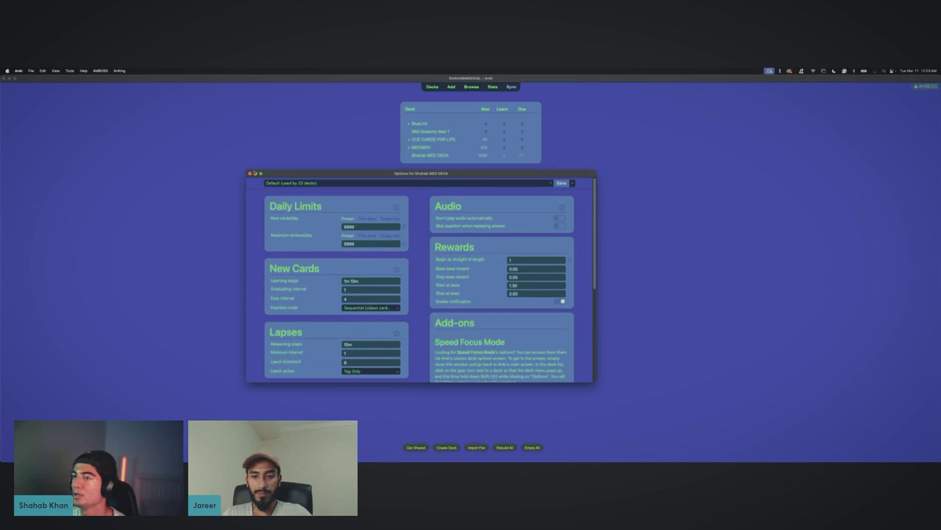
click(250, 173)
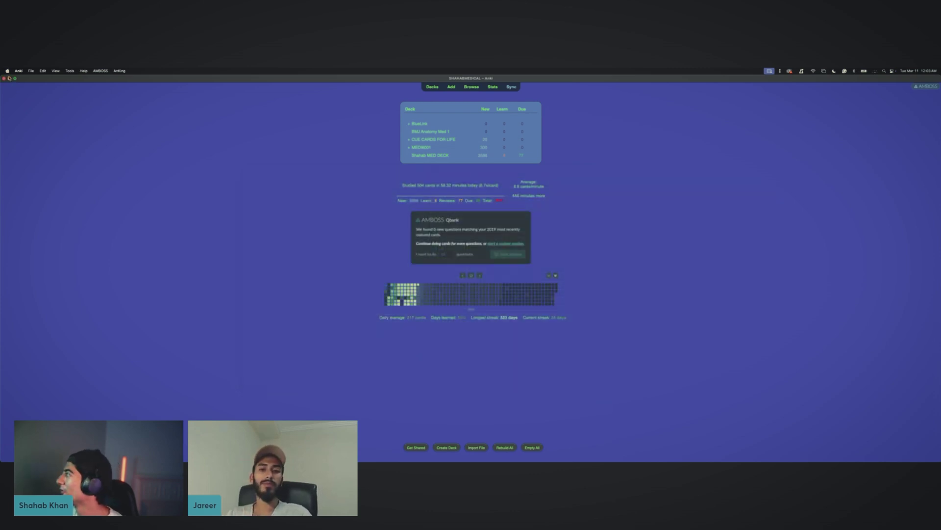
Step: Minimize the main deck list window to return to the lecture PDFs and note editor behind it
click(9, 78)
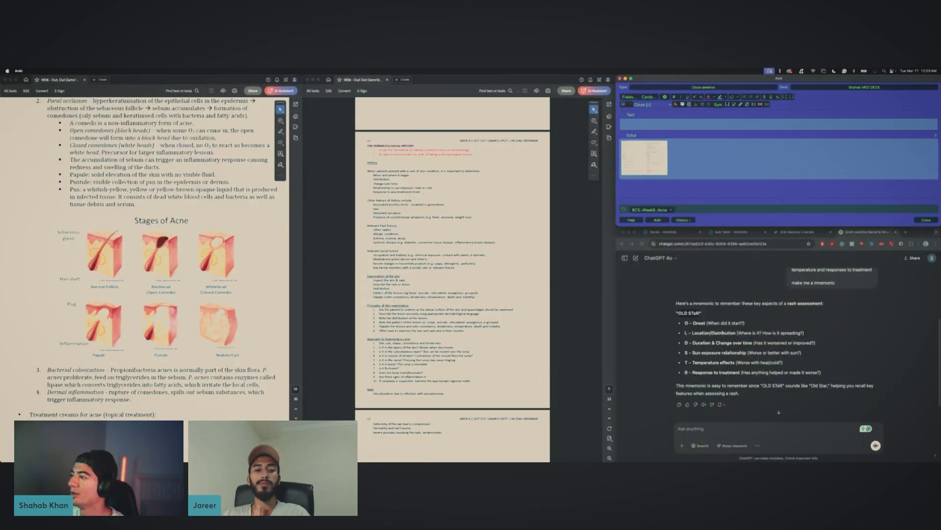
mouse_move(491, 459)
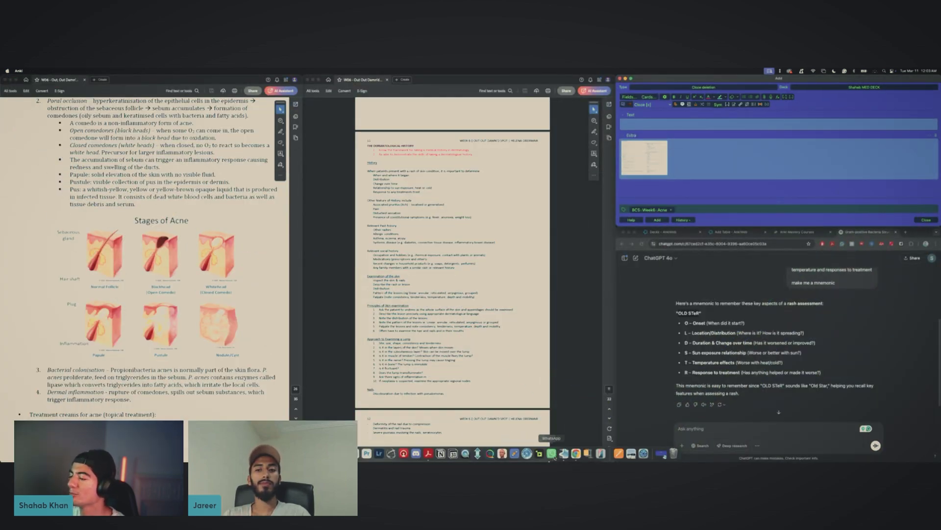